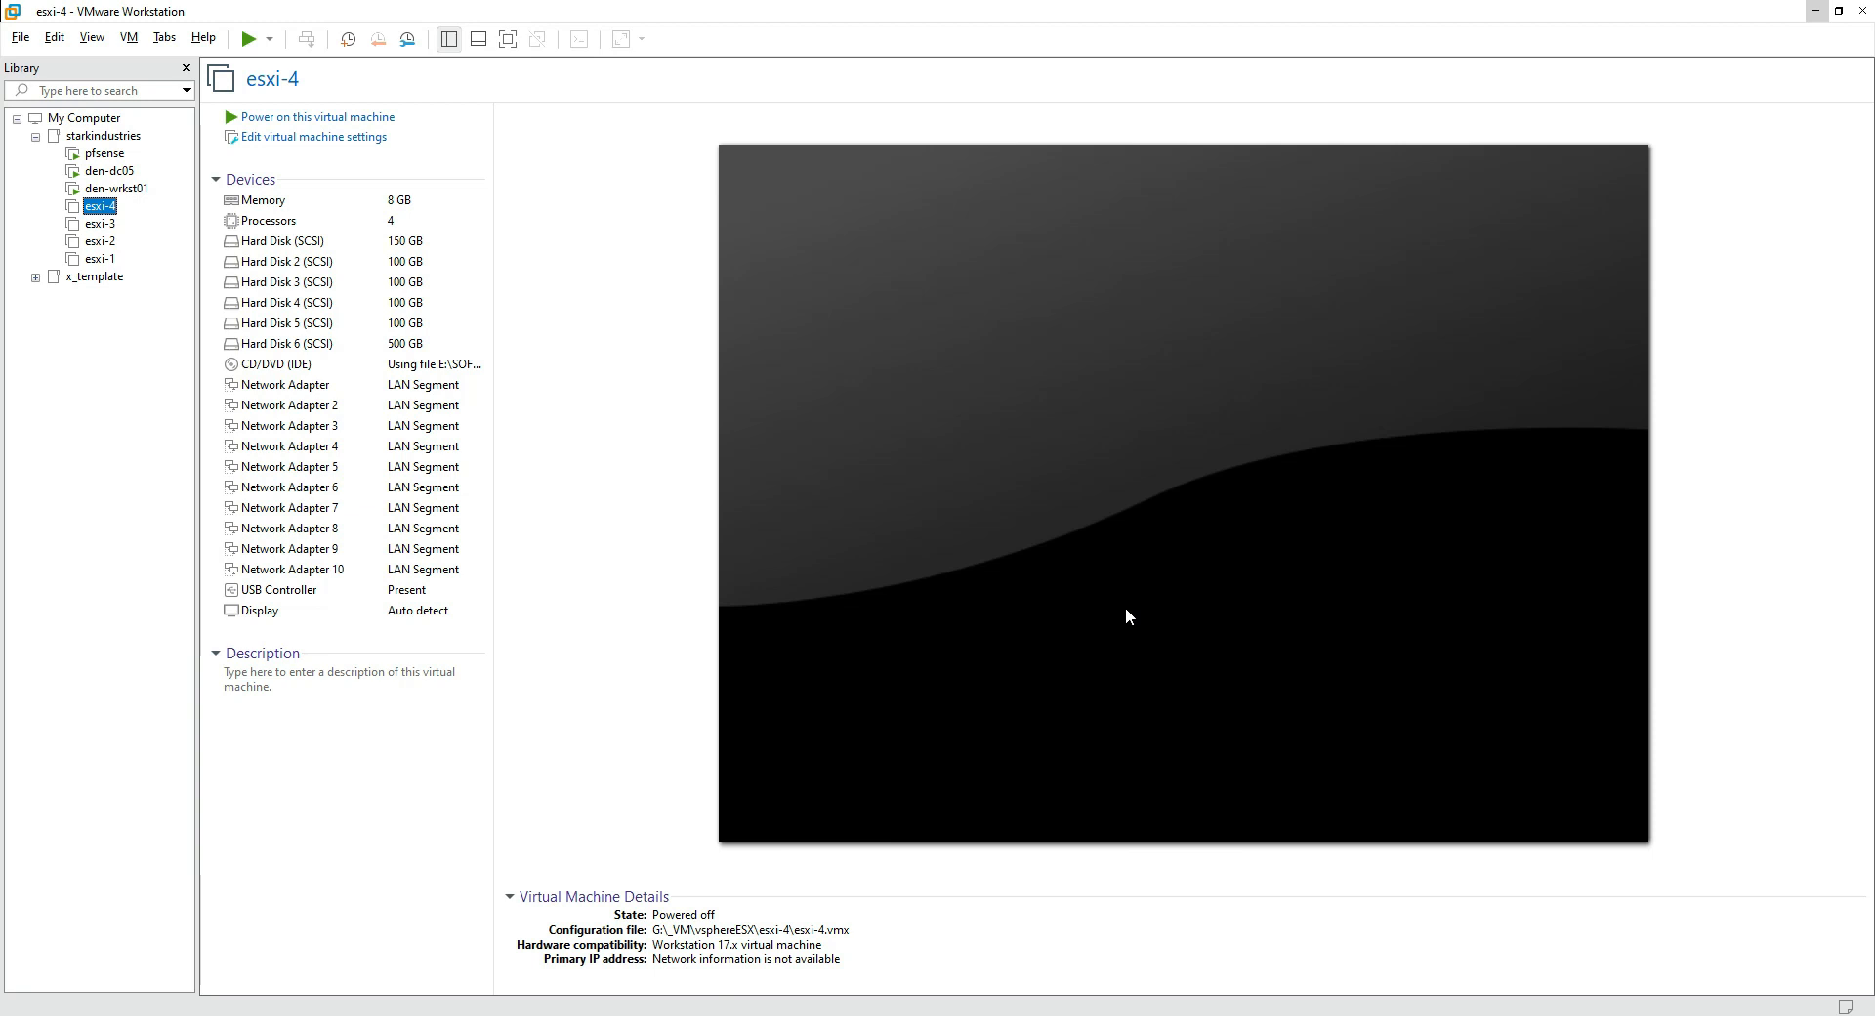
Step: Open the Virtual Machine Settings of esxi-1 from the Library
{"action": "left_click", "coordinate": [103, 259]}
{"action": "left_click", "coordinate": [348, 137]}
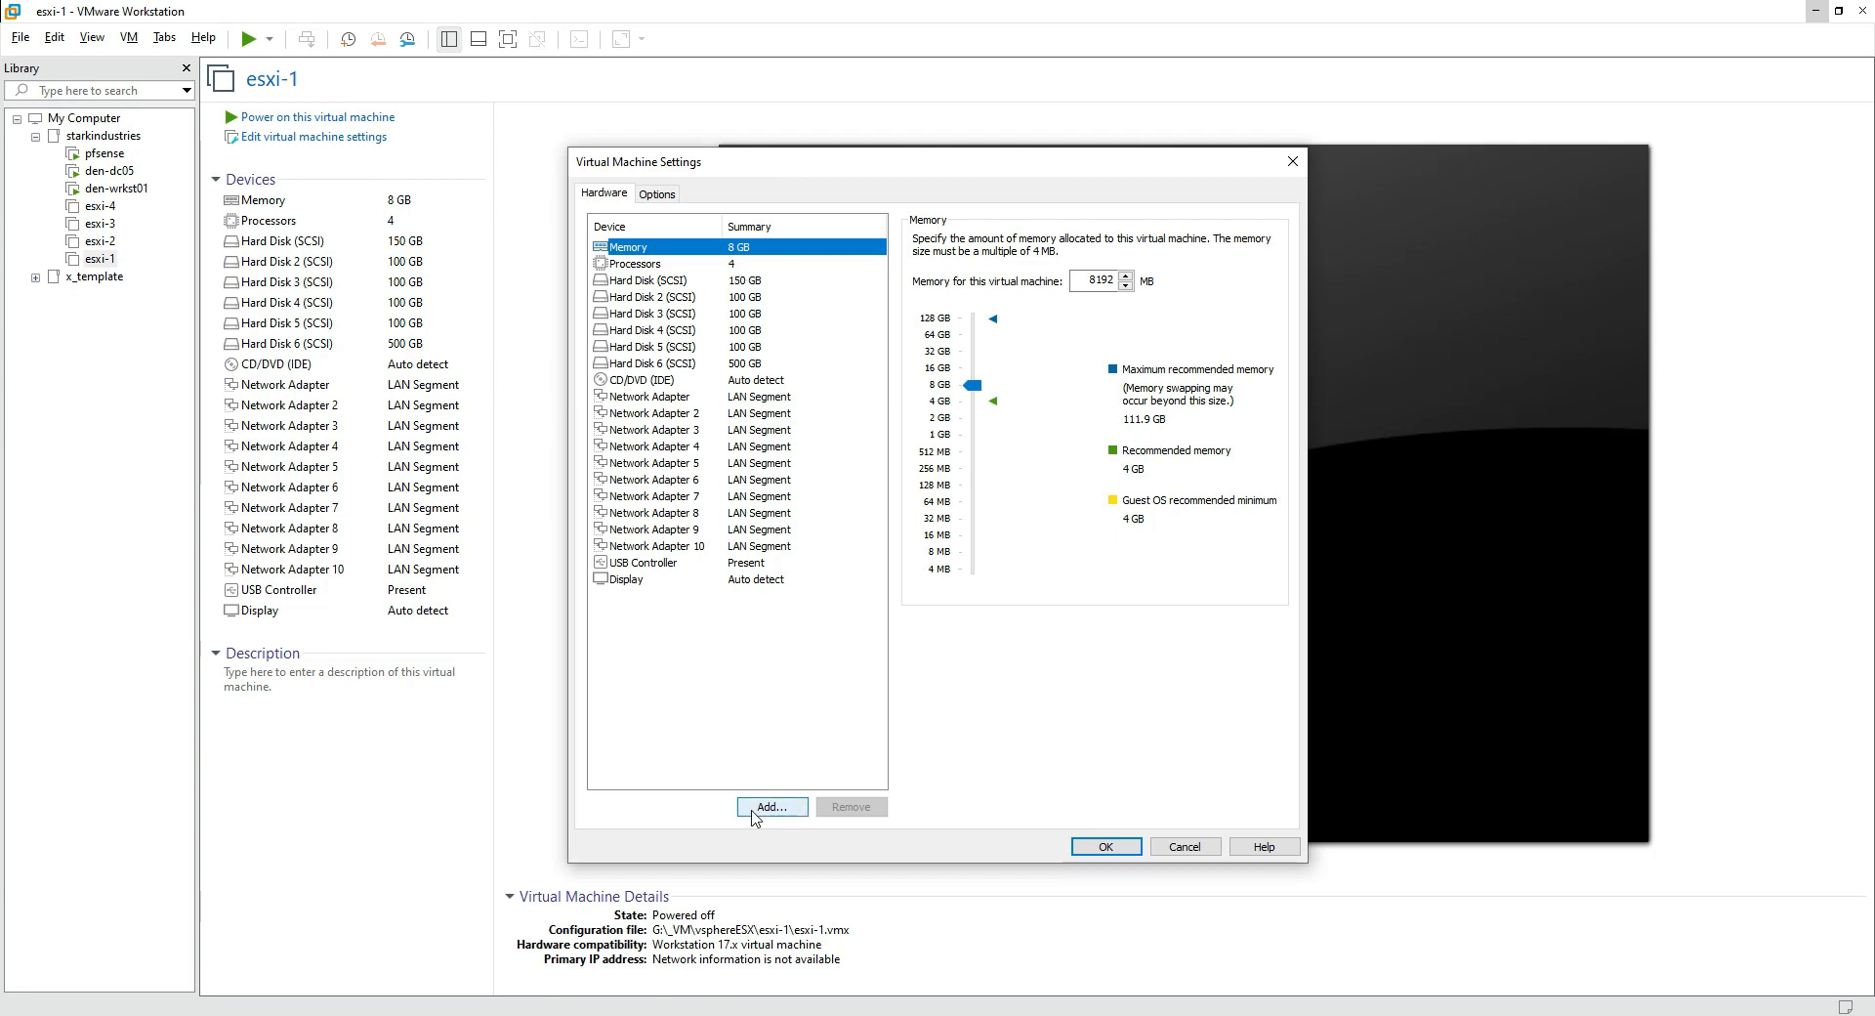
{"action": "left_click", "coordinate": [754, 813]}
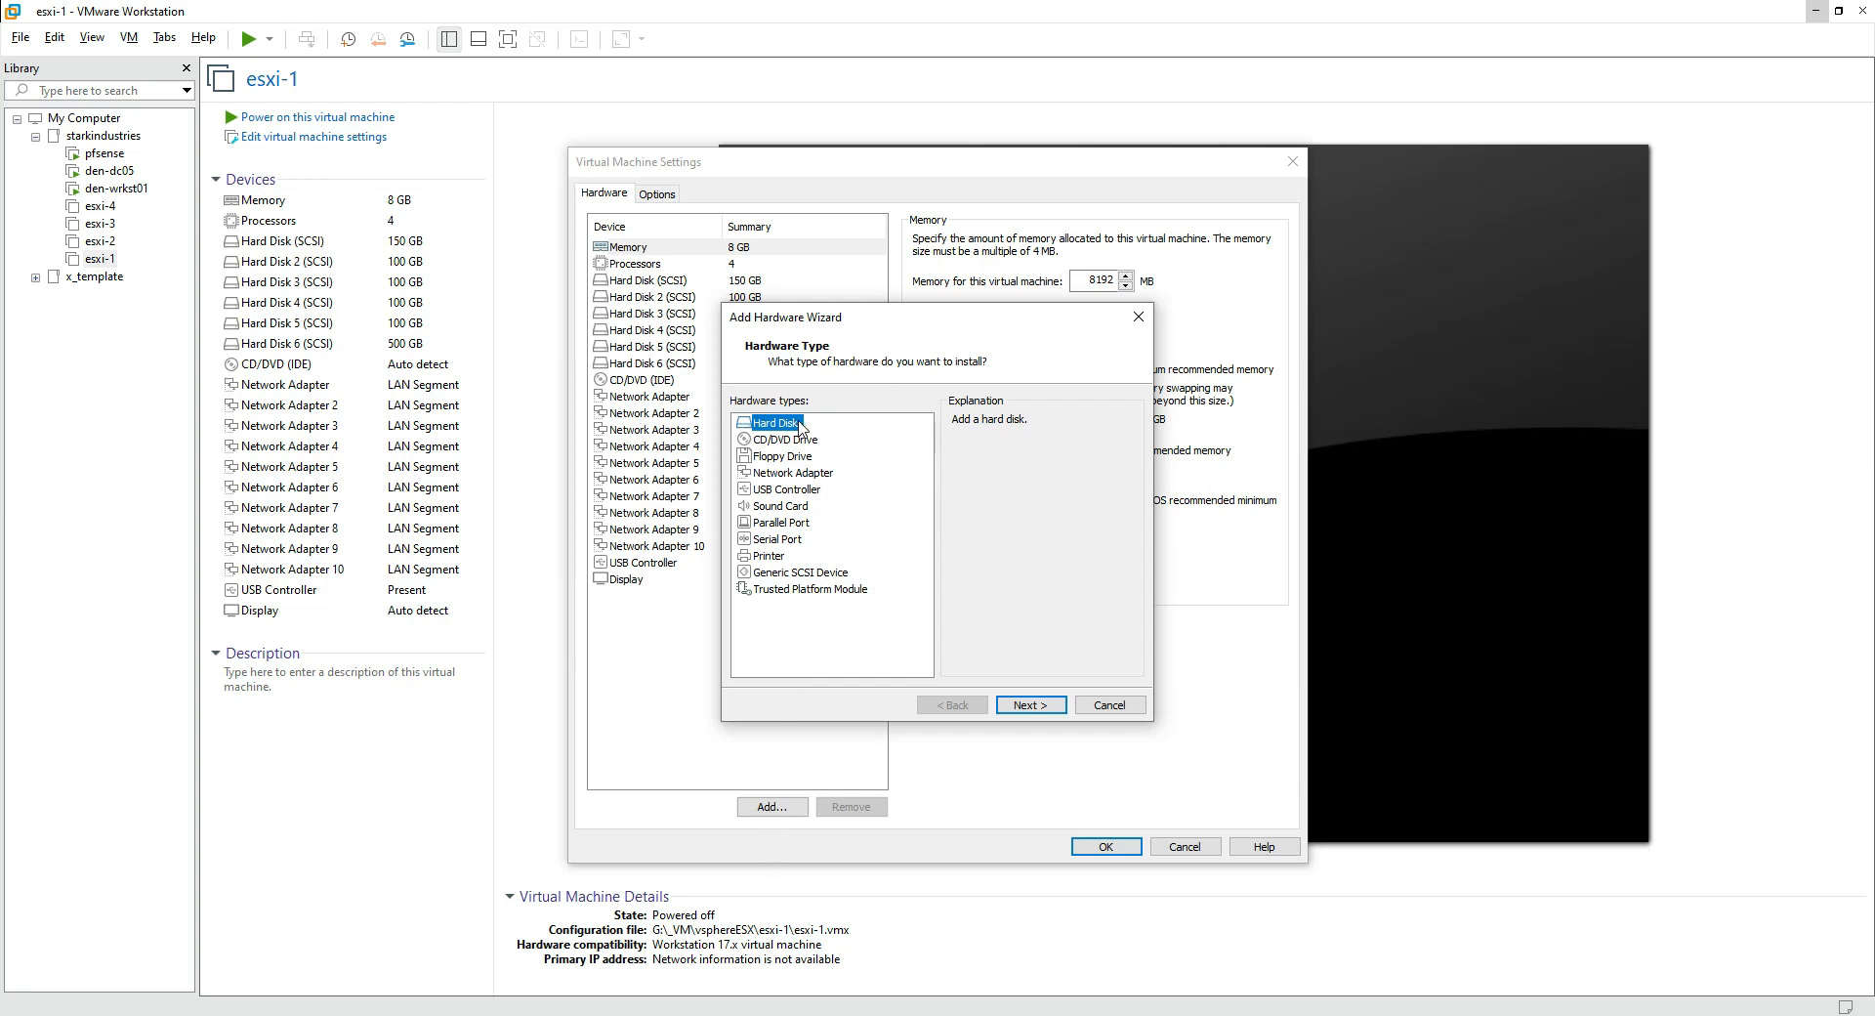
{"action": "left_click", "coordinate": [1032, 711]}
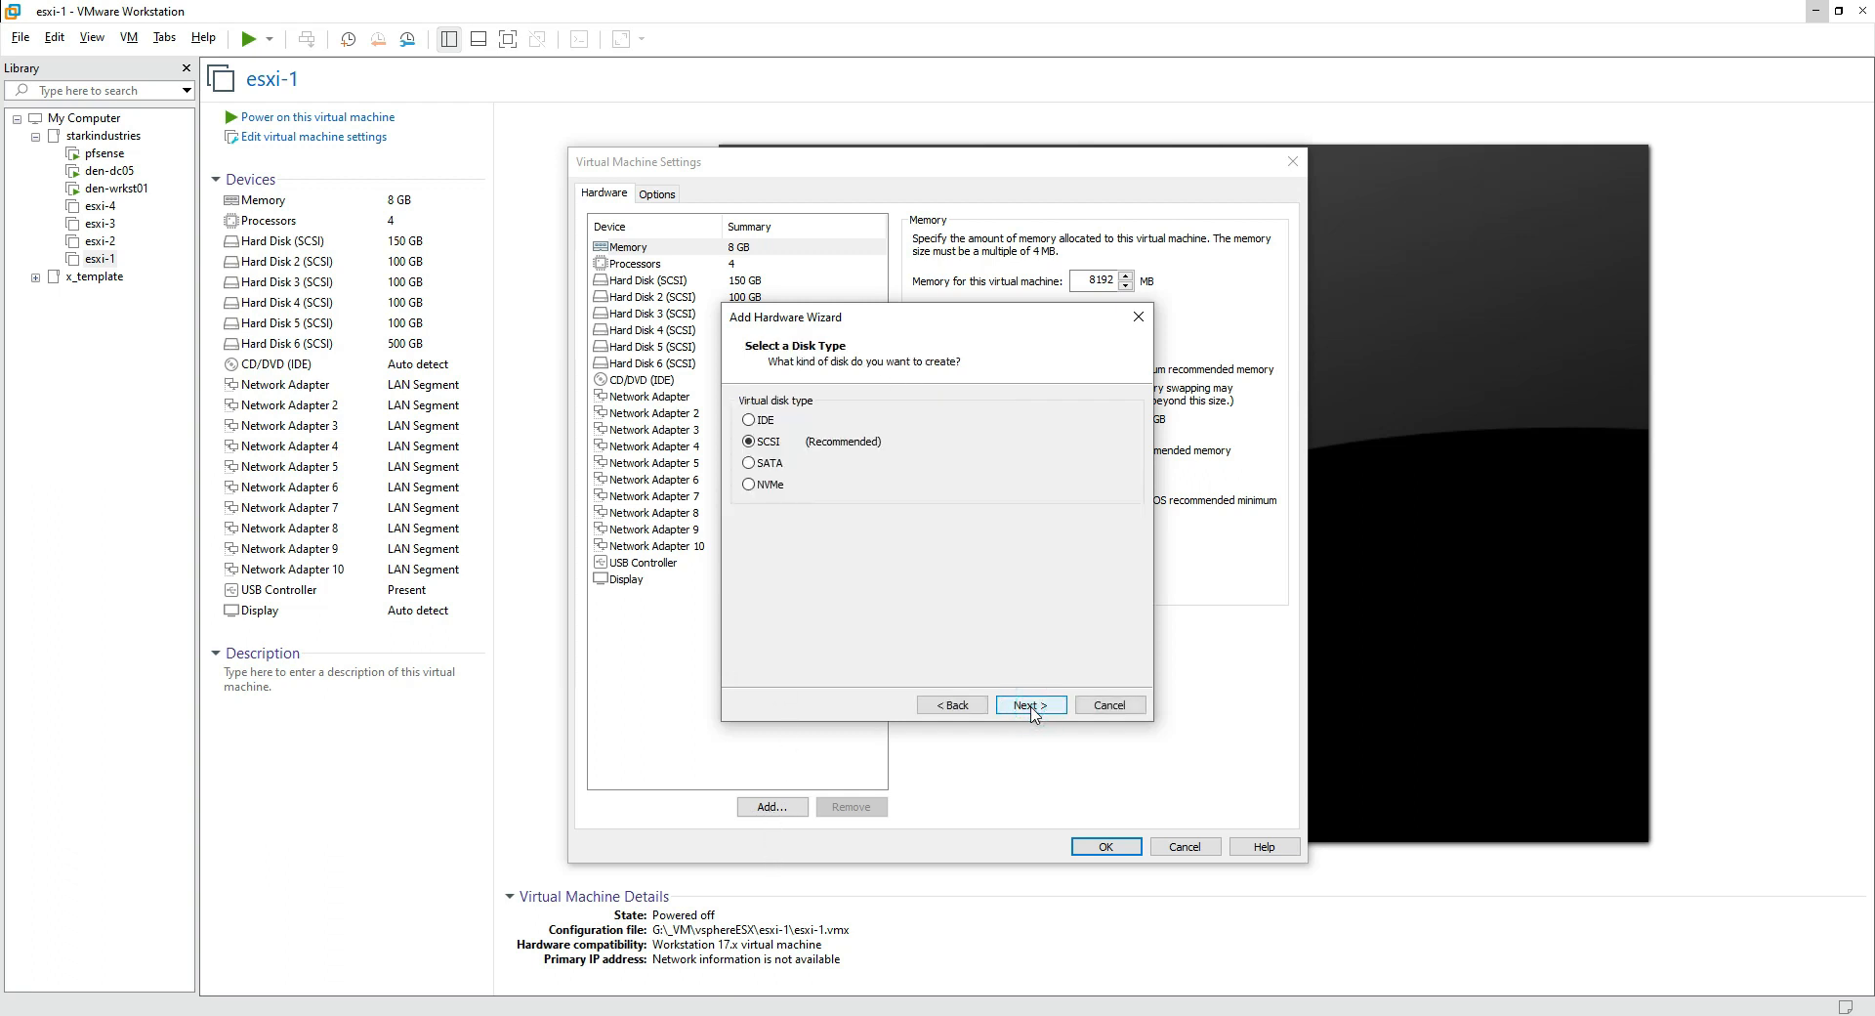
{"action": "left_click", "coordinate": [1032, 706]}
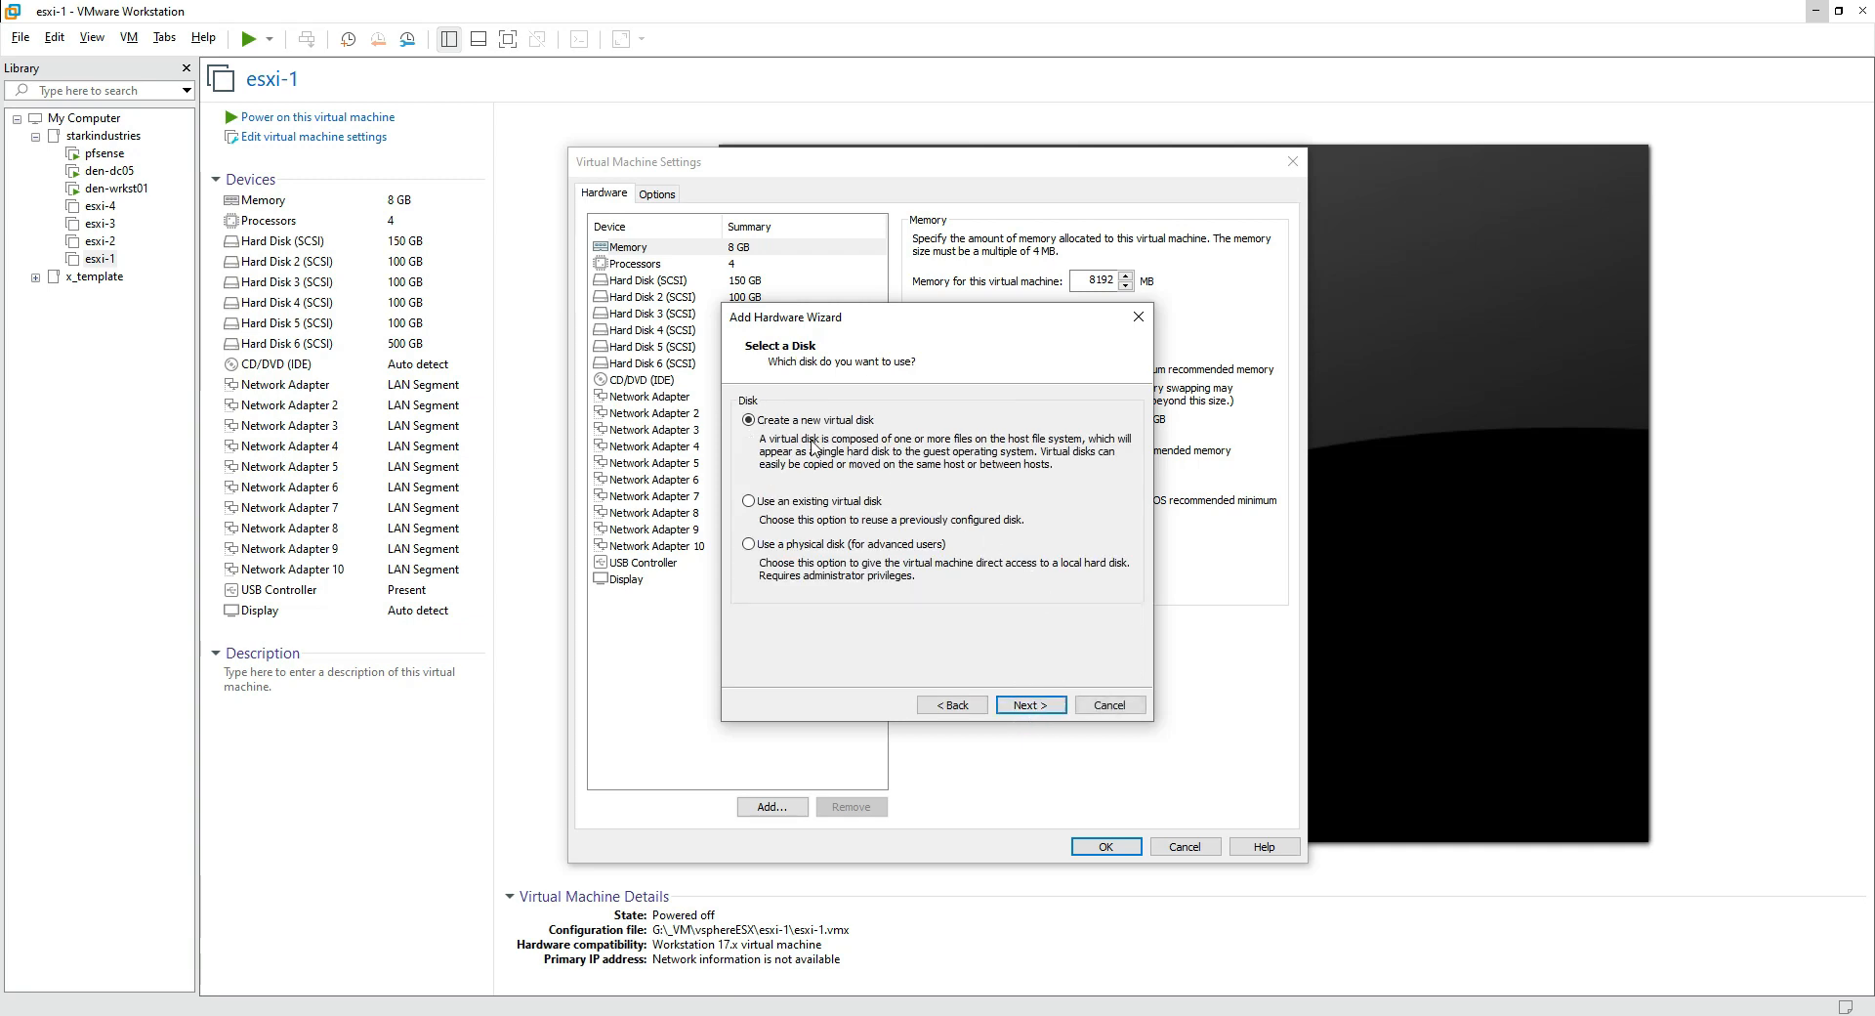
{"action": "left_click", "coordinate": [1018, 706]}
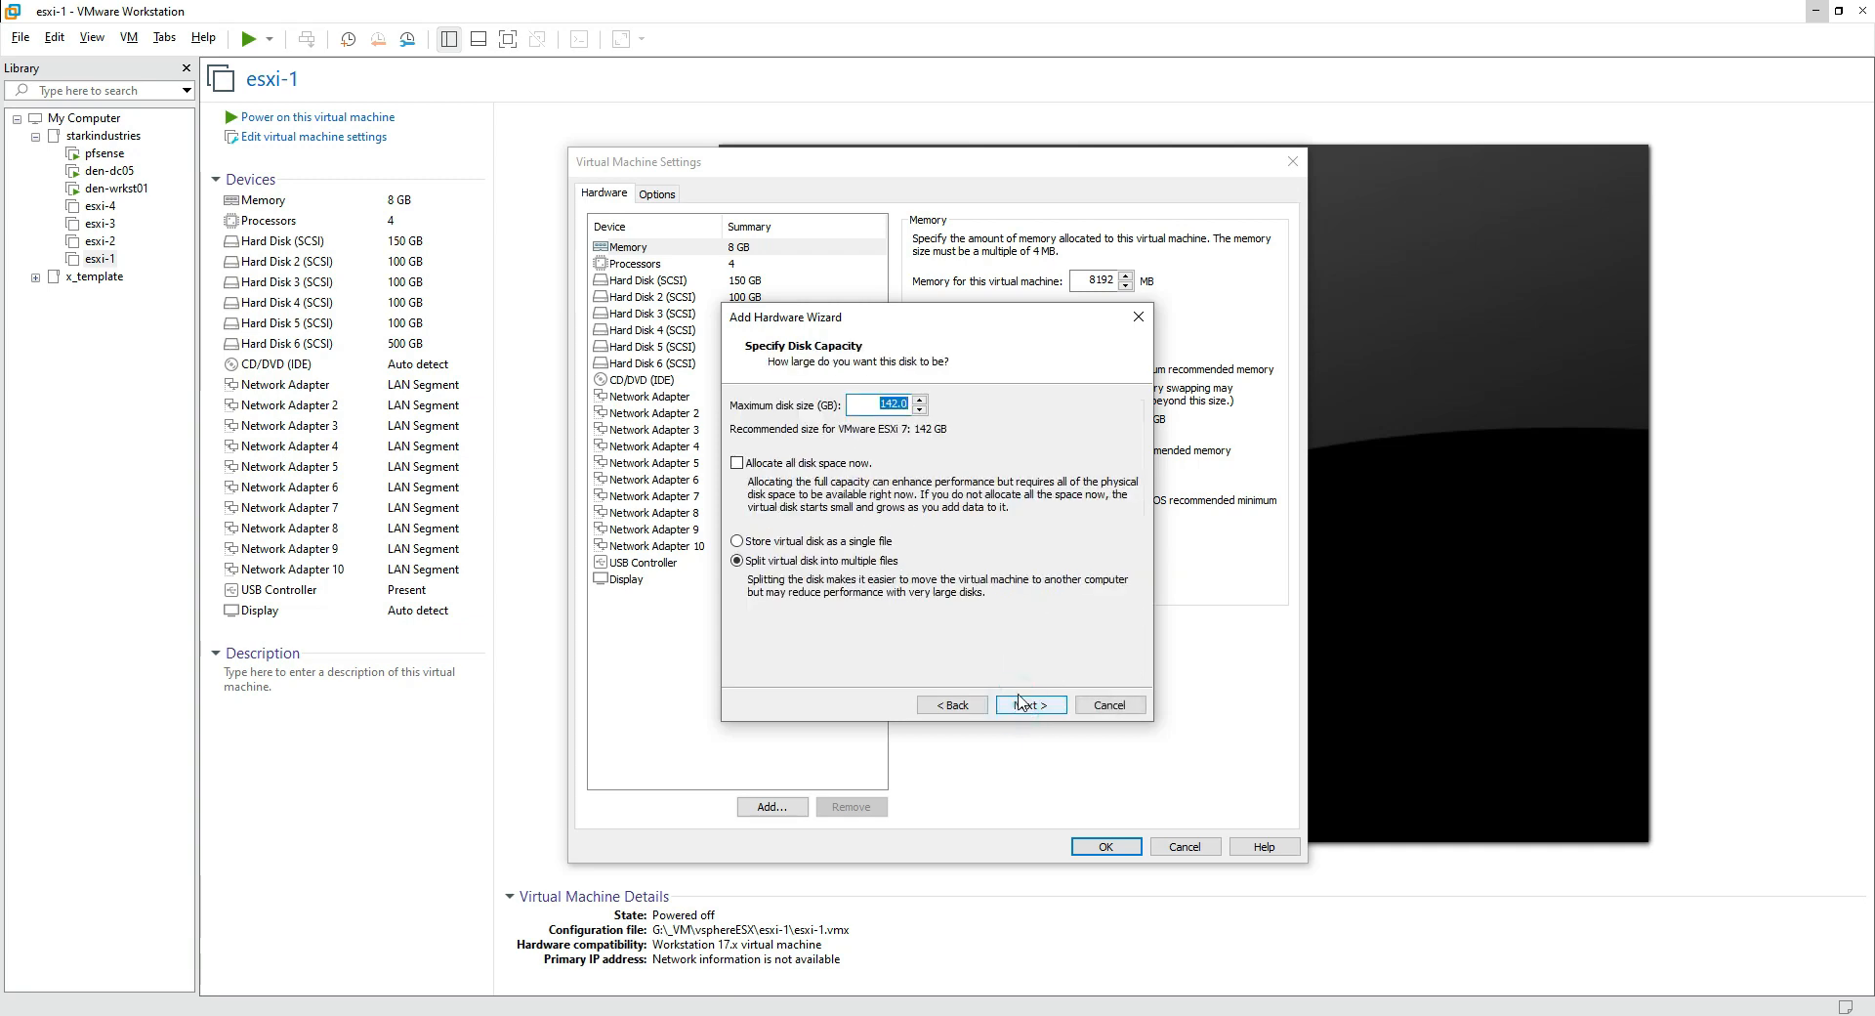
{"action": "type", "text": "150"}
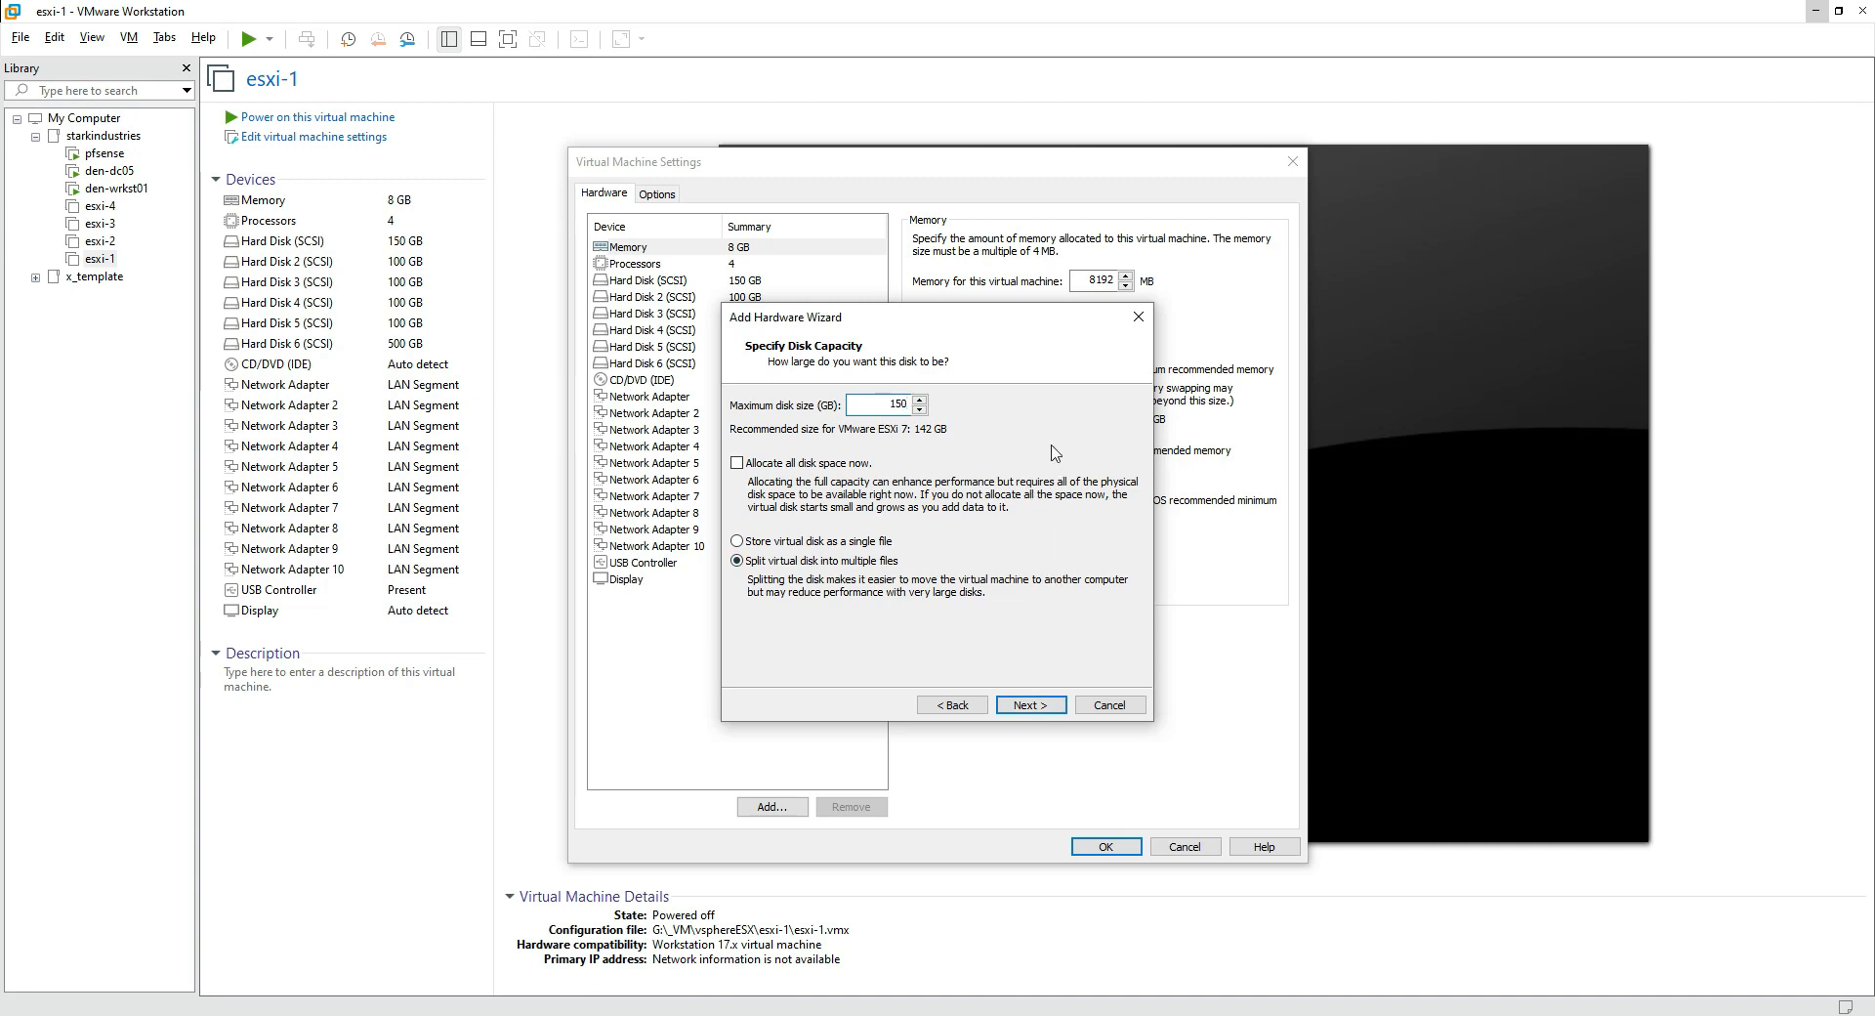
{"action": "left_click", "coordinate": [866, 541]}
{"action": "left_click", "coordinate": [1037, 705]}
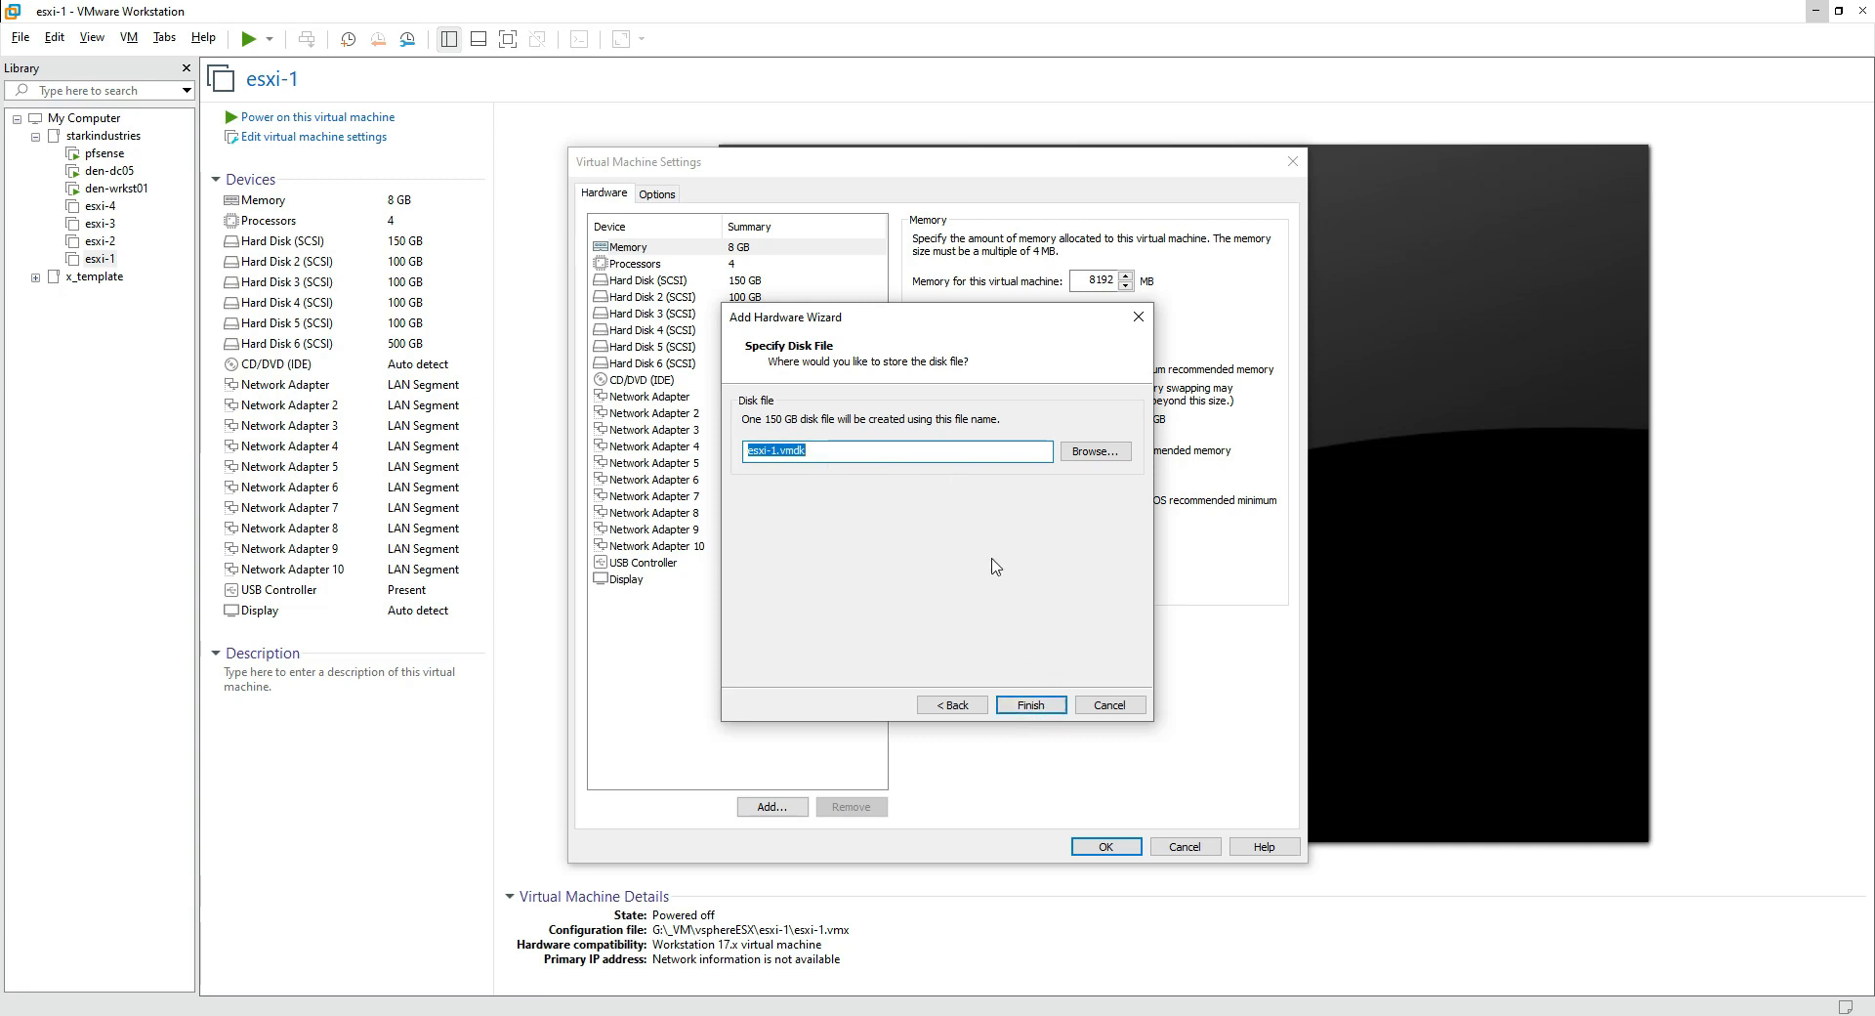
{"action": "left_click", "coordinate": [1110, 704]}
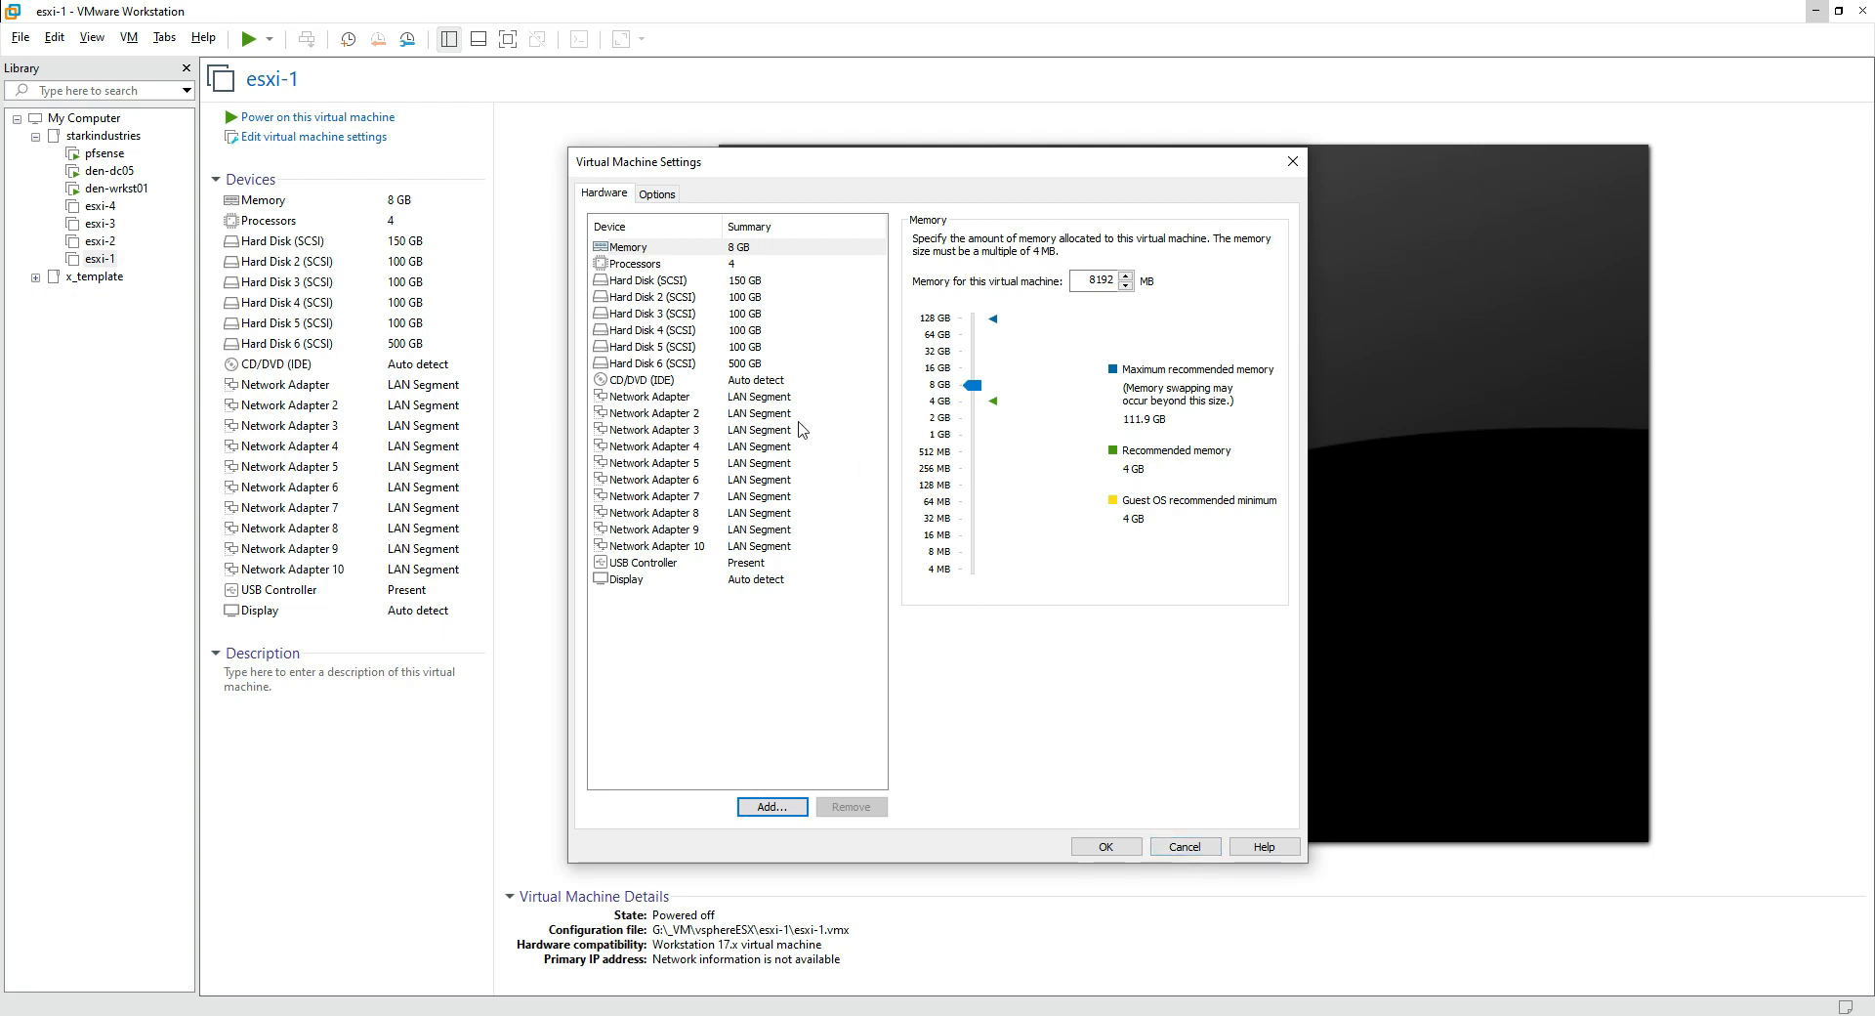
Step: Review the LAN segment of each of esxi-1's ten network adapters
{"action": "left_click", "coordinate": [787, 398]}
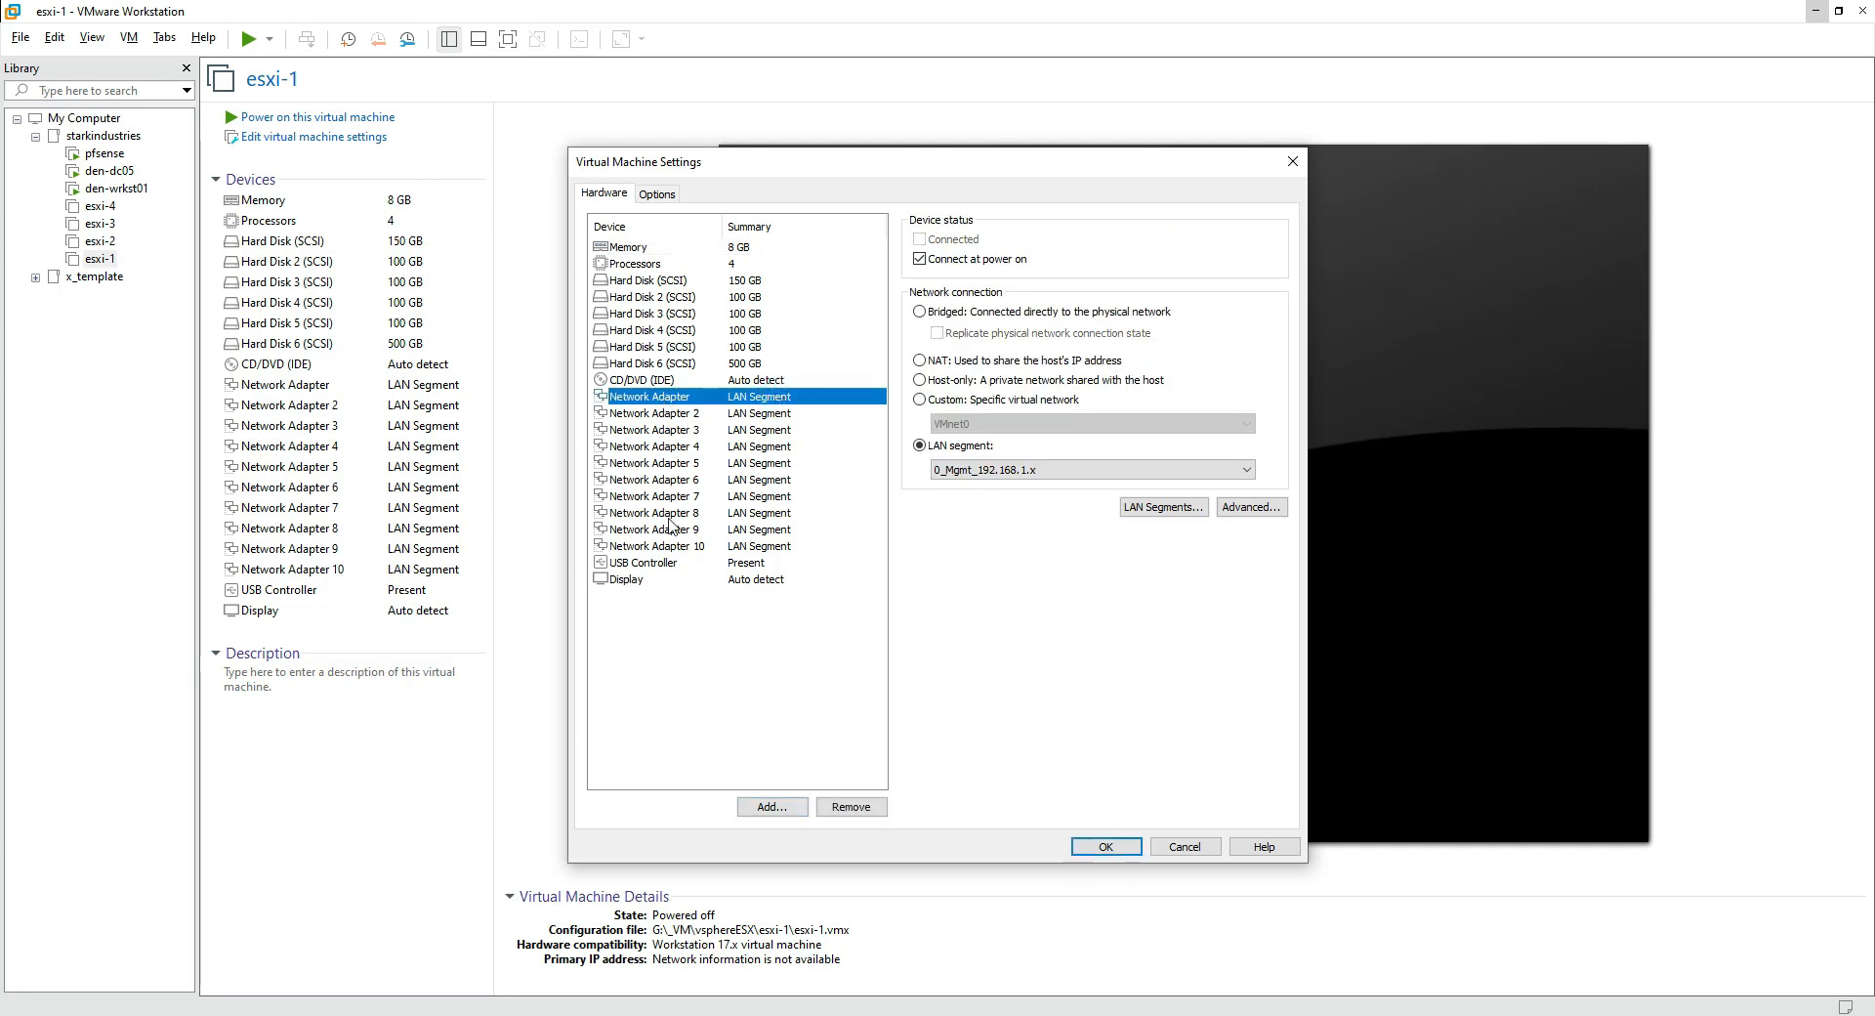
{"action": "left_click", "coordinate": [733, 414]}
{"action": "left_click", "coordinate": [734, 430]}
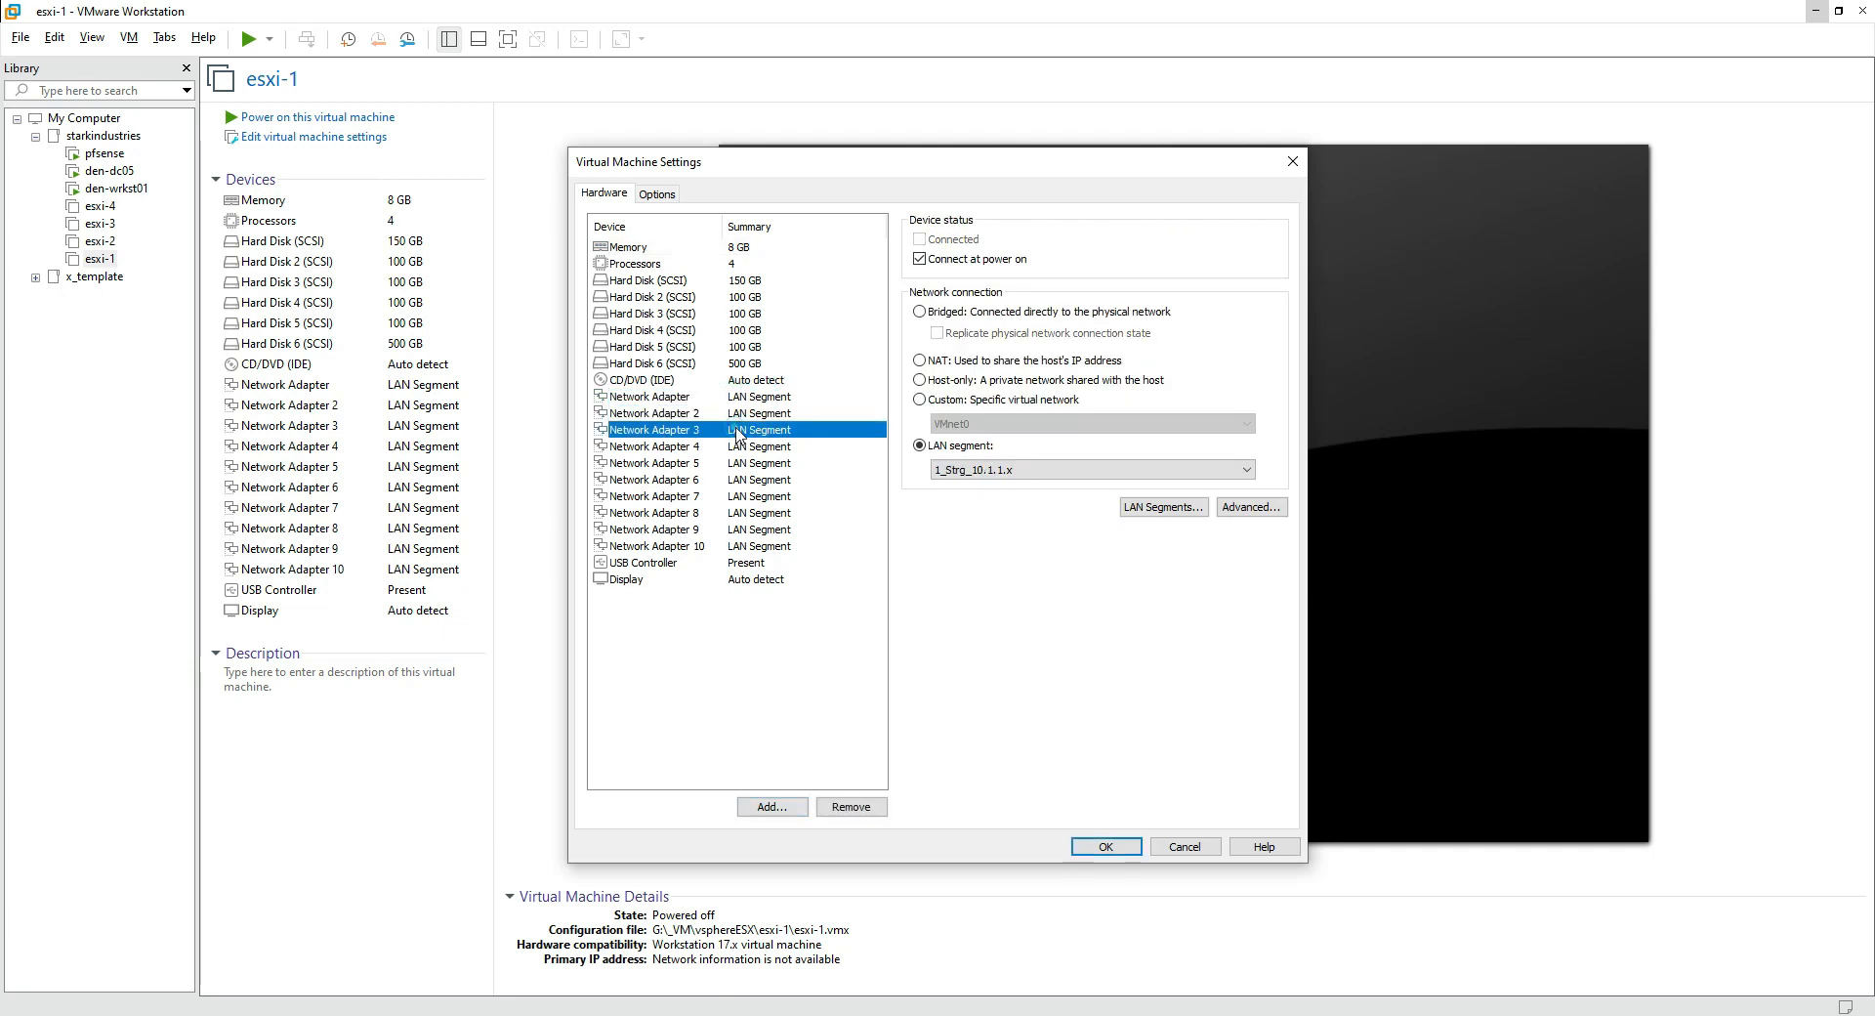
{"action": "left_click", "coordinate": [733, 446]}
{"action": "left_click", "coordinate": [733, 463]}
{"action": "left_click", "coordinate": [732, 479]}
{"action": "left_click", "coordinate": [731, 496]}
{"action": "left_click", "coordinate": [731, 512]}
{"action": "left_click", "coordinate": [732, 530]}
{"action": "left_click", "coordinate": [731, 546]}
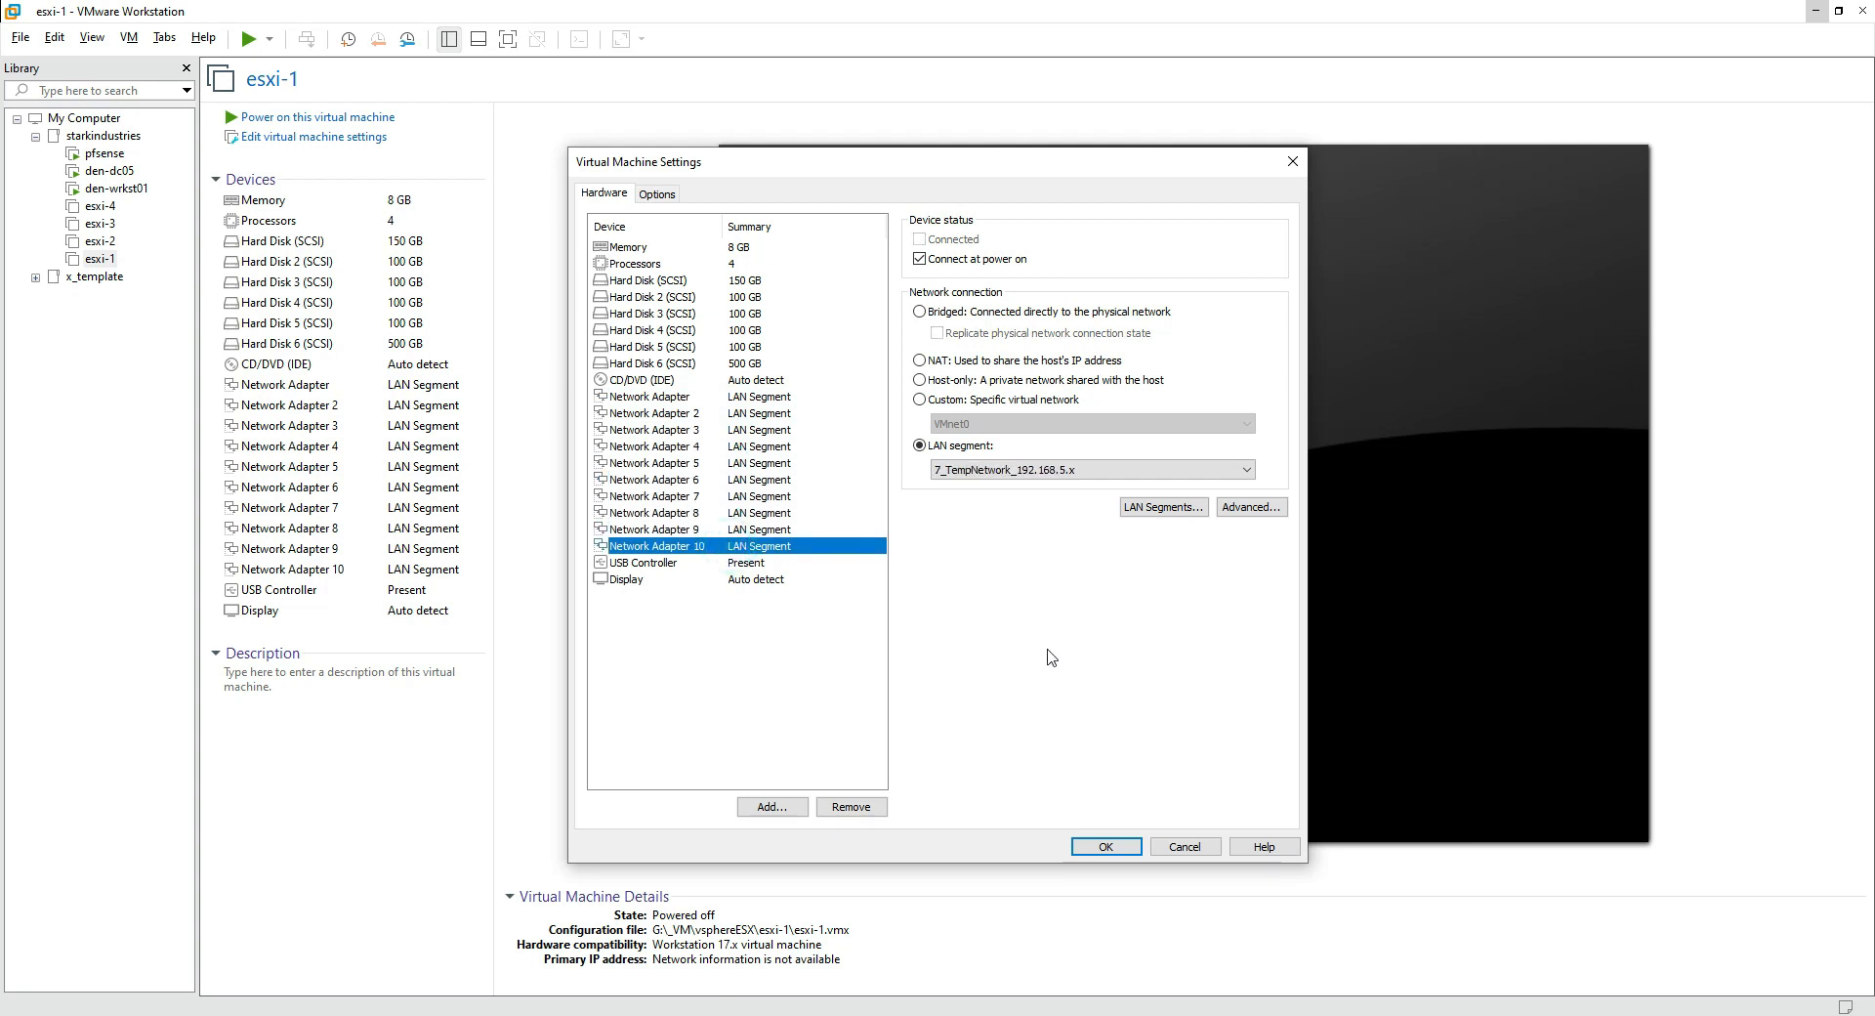
Step: Close esxi-1's settings without changes and select the powered-off esxi-4 virtual machine
{"action": "left_click", "coordinate": [1185, 847]}
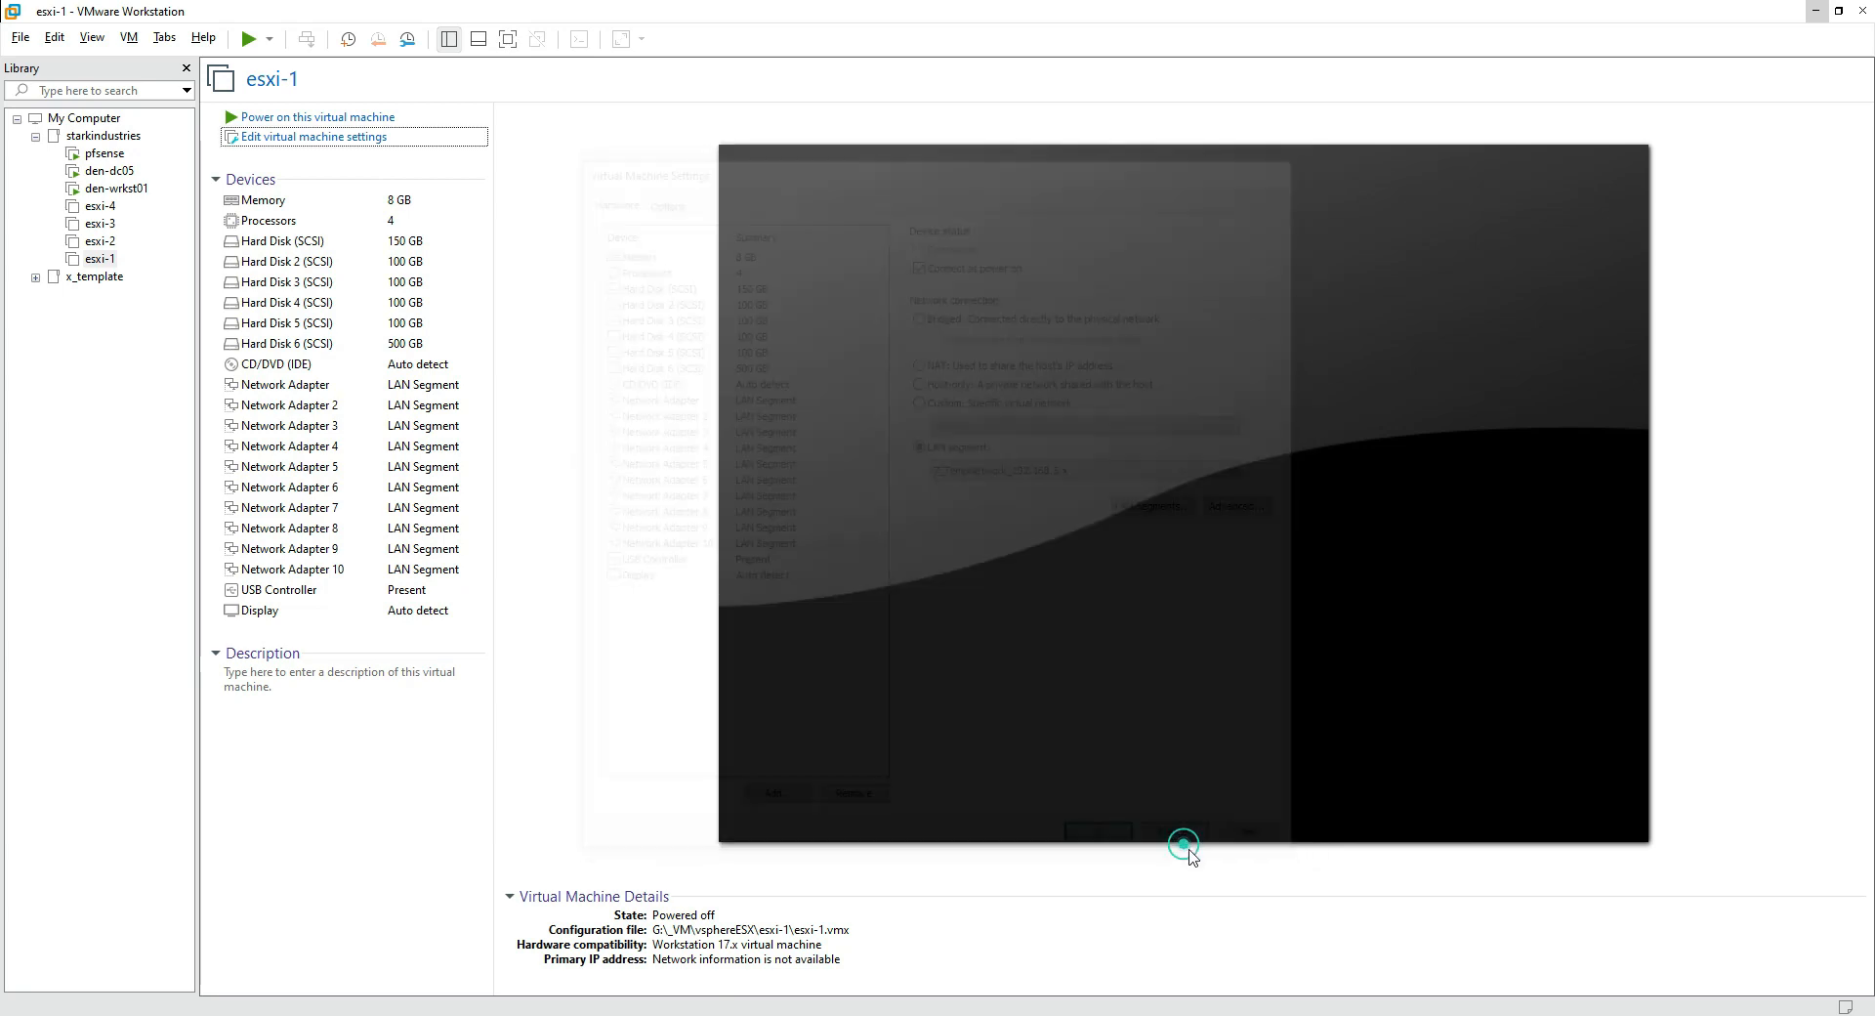
{"action": "left_click", "coordinate": [100, 206]}
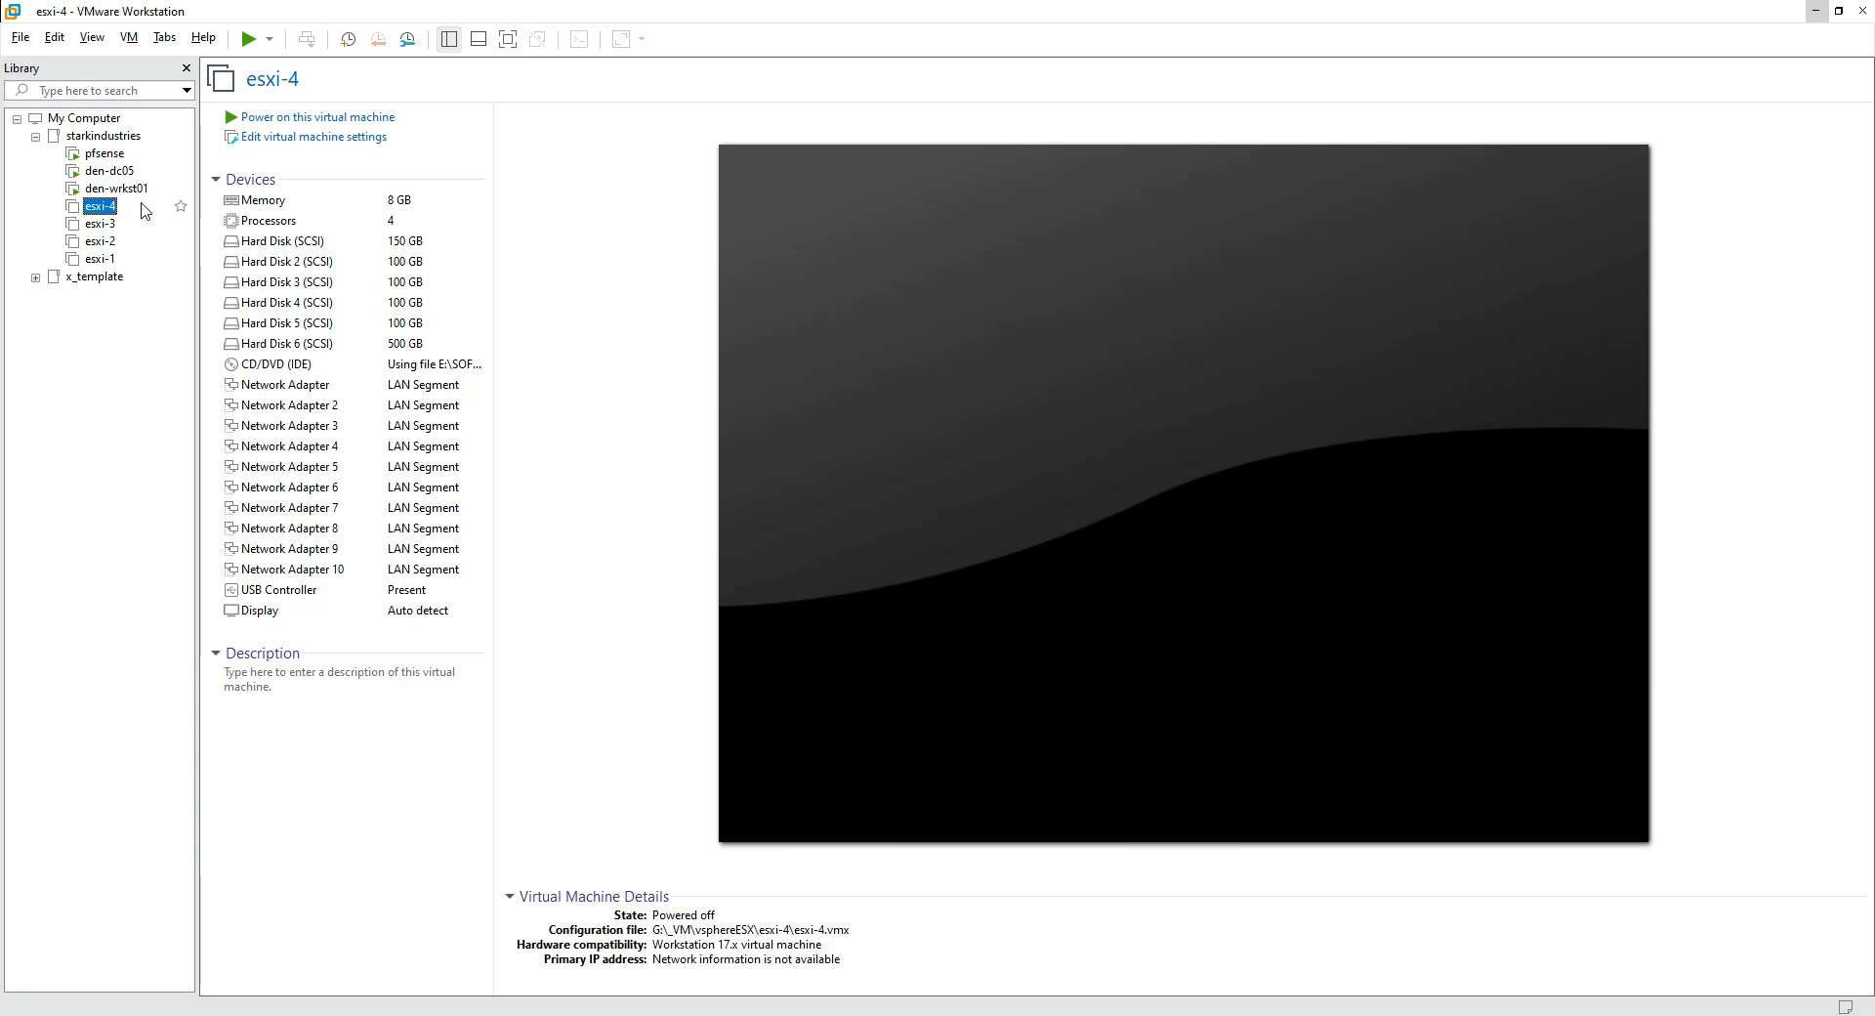
{"action": "left_click", "coordinate": [623, 129]}
{"action": "mouse_move", "coordinate": [54, 195]}
{"action": "left_mouse_down"}
{"action": "mouse_move", "coordinate": [39, 239]}
{"action": "mouse_move", "coordinate": [83, 276]}
{"action": "mouse_move", "coordinate": [140, 247]}
{"action": "mouse_move", "coordinate": [113, 176]}
{"action": "mouse_move", "coordinate": [47, 193]}
{"action": "left_mouse_up"}
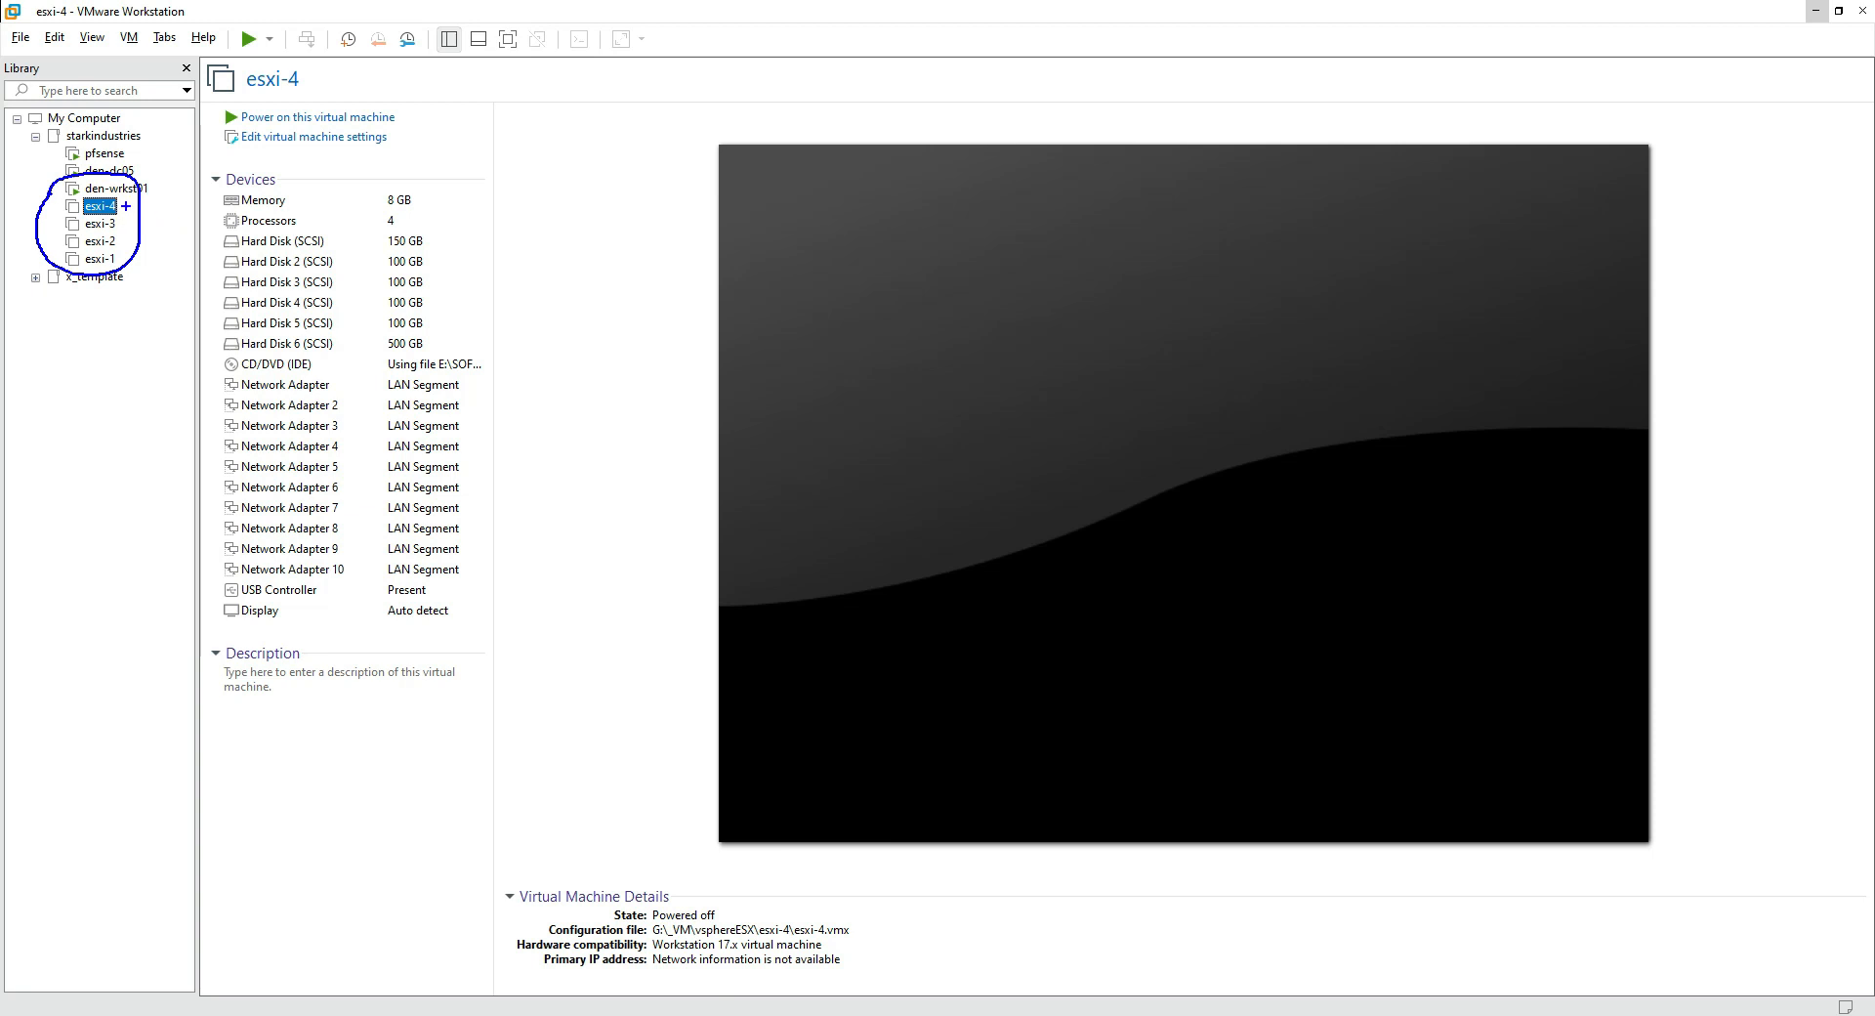
{"action": "key", "text": "Escape"}
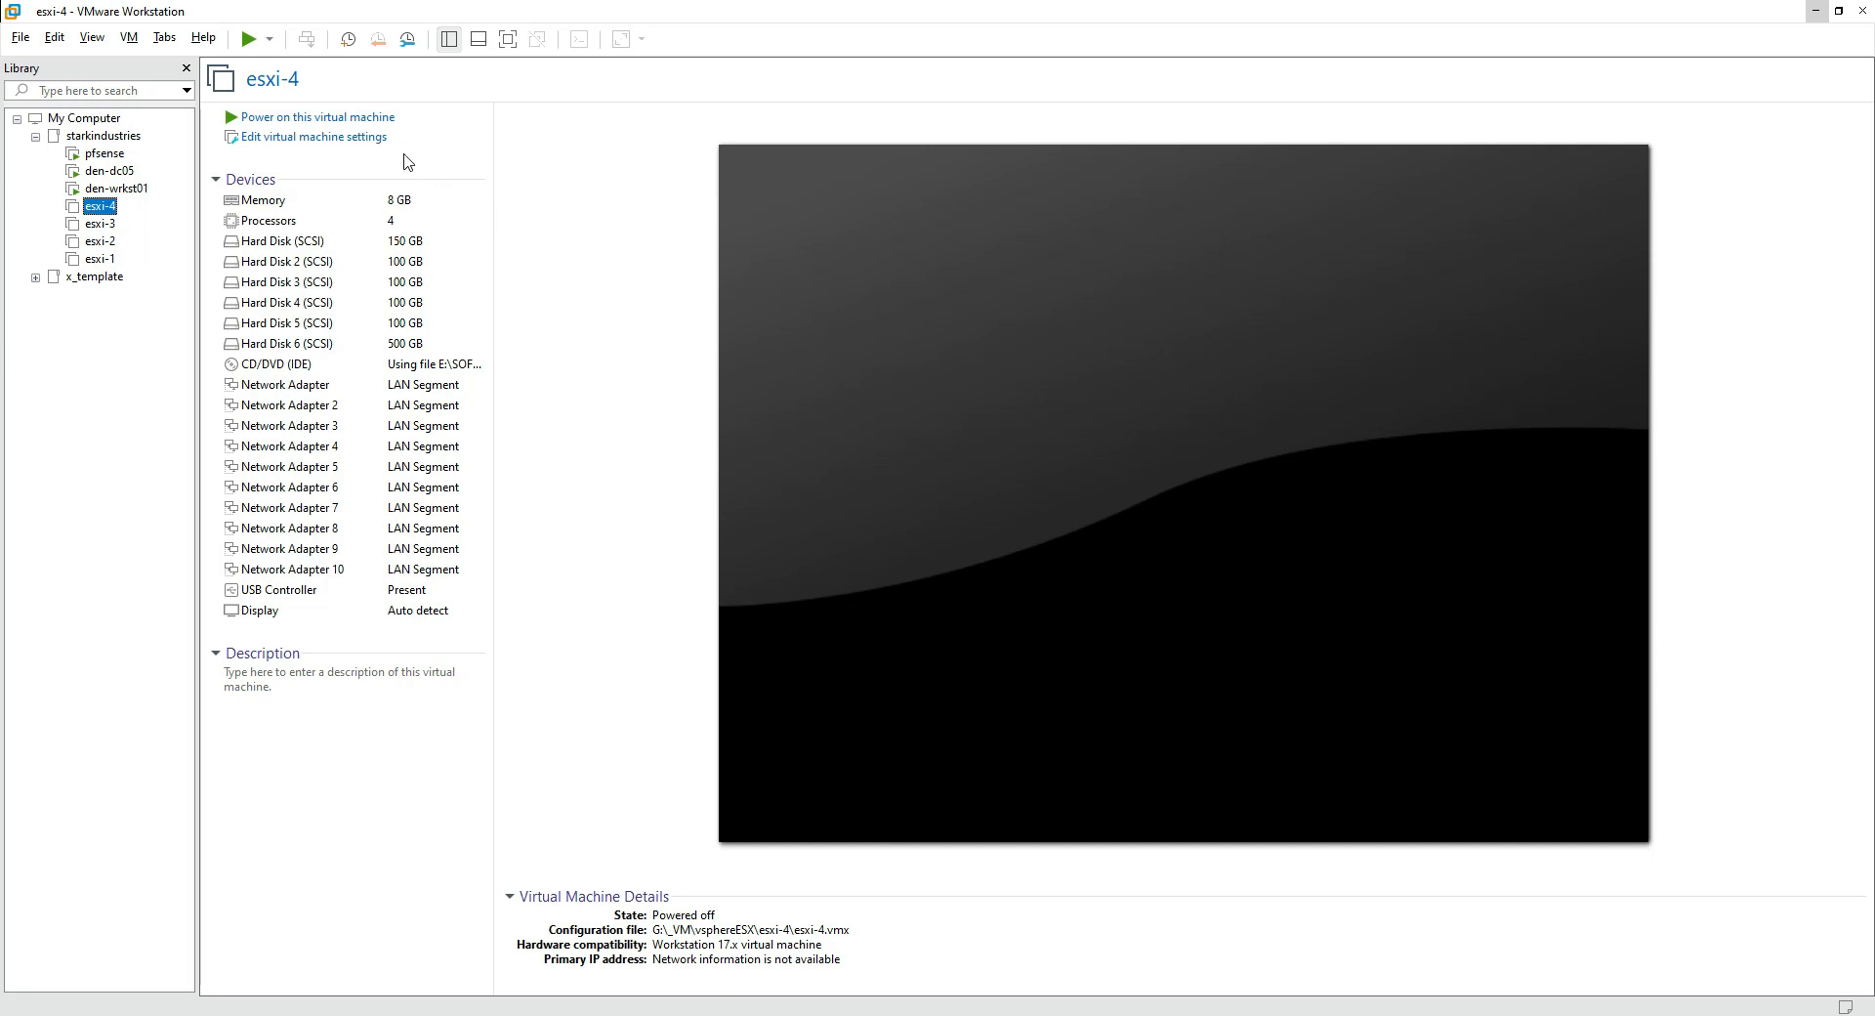
Step: Confirm esxi-4's CD/DVD uses the ESXi 7.0.0 installer ISO, then power esxi-4 on
{"action": "left_click", "coordinate": [389, 137]}
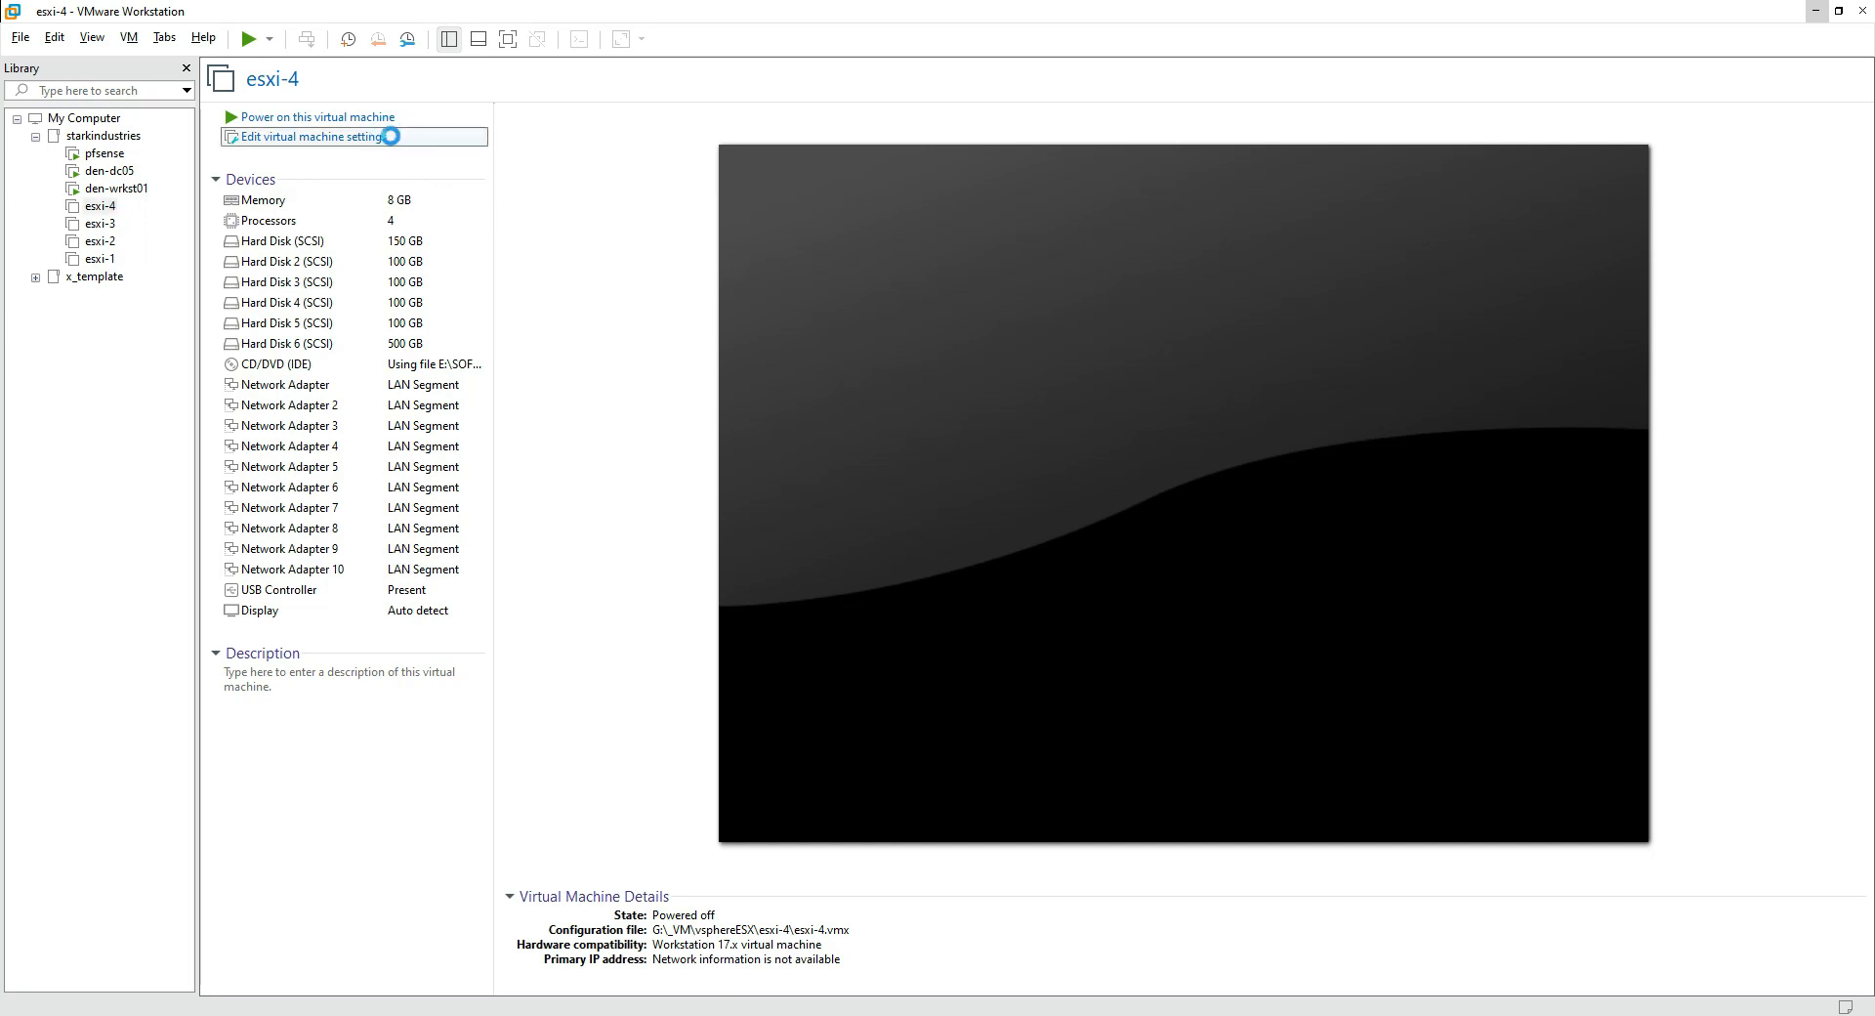
{"action": "left_click", "coordinate": [712, 381]}
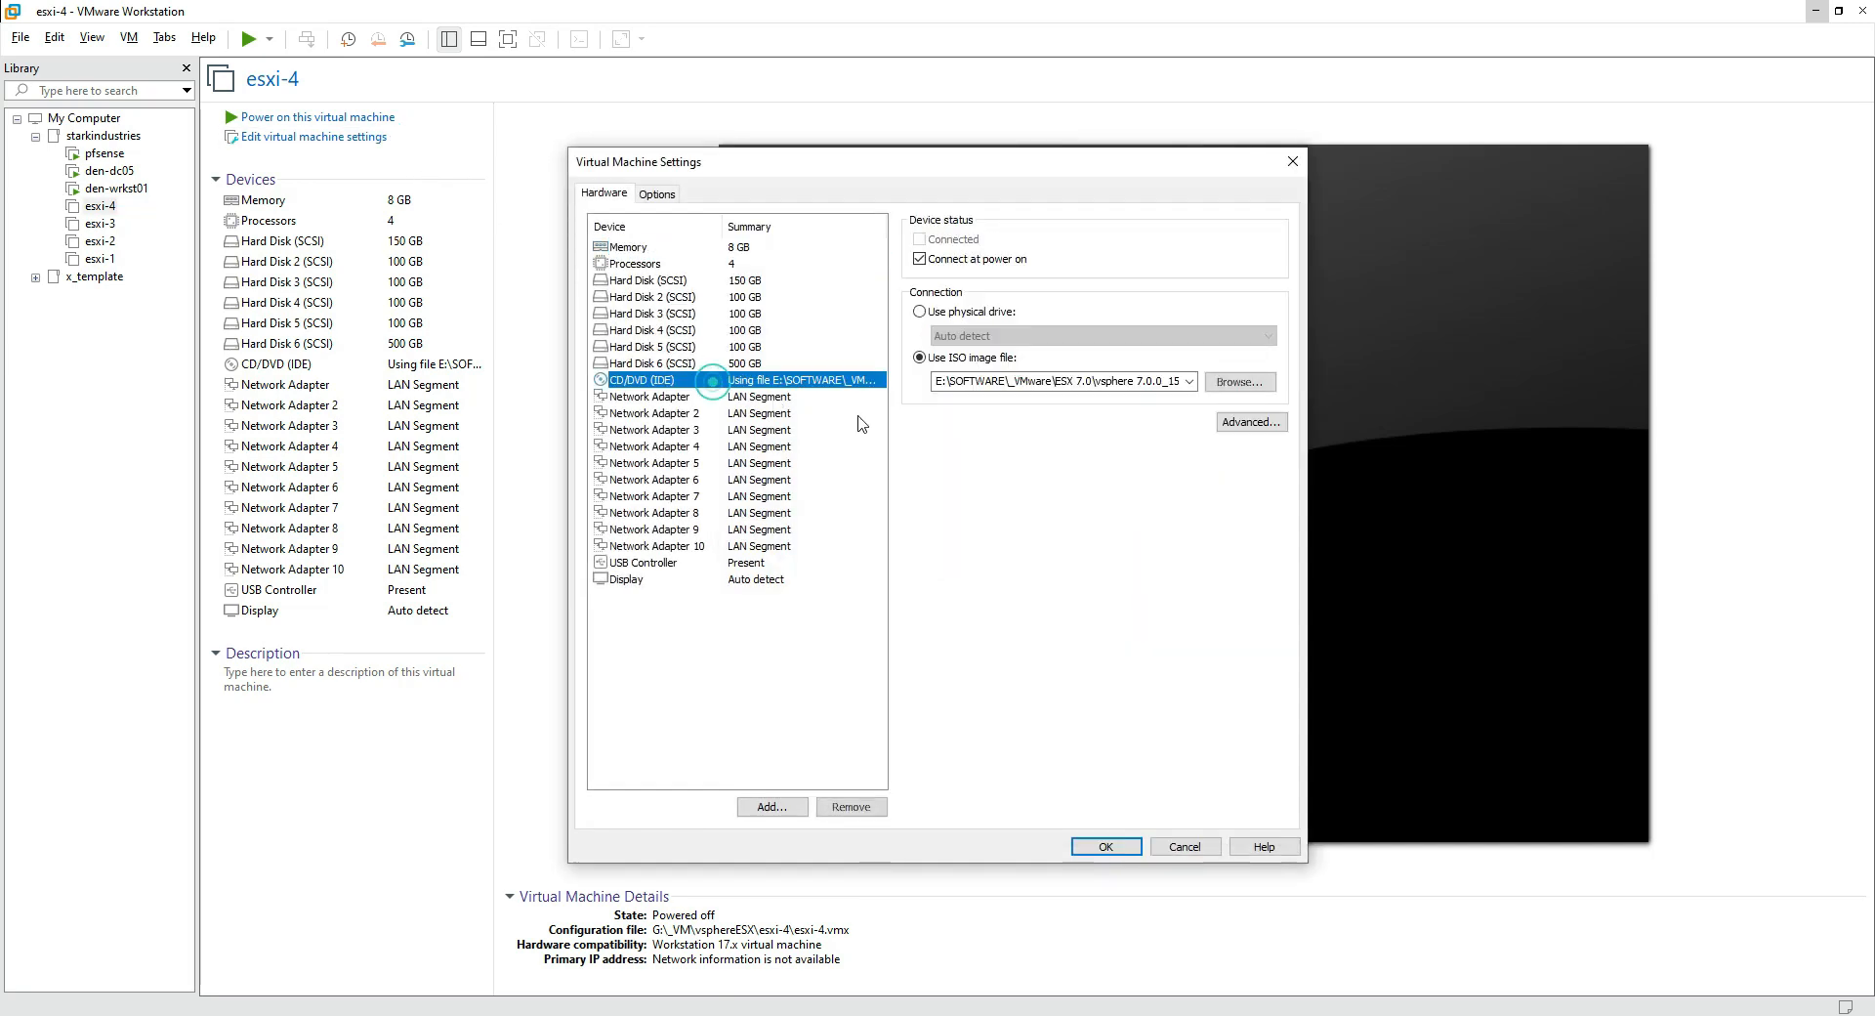
{"action": "left_click", "coordinate": [1050, 388]}
{"action": "key", "text": "End"}
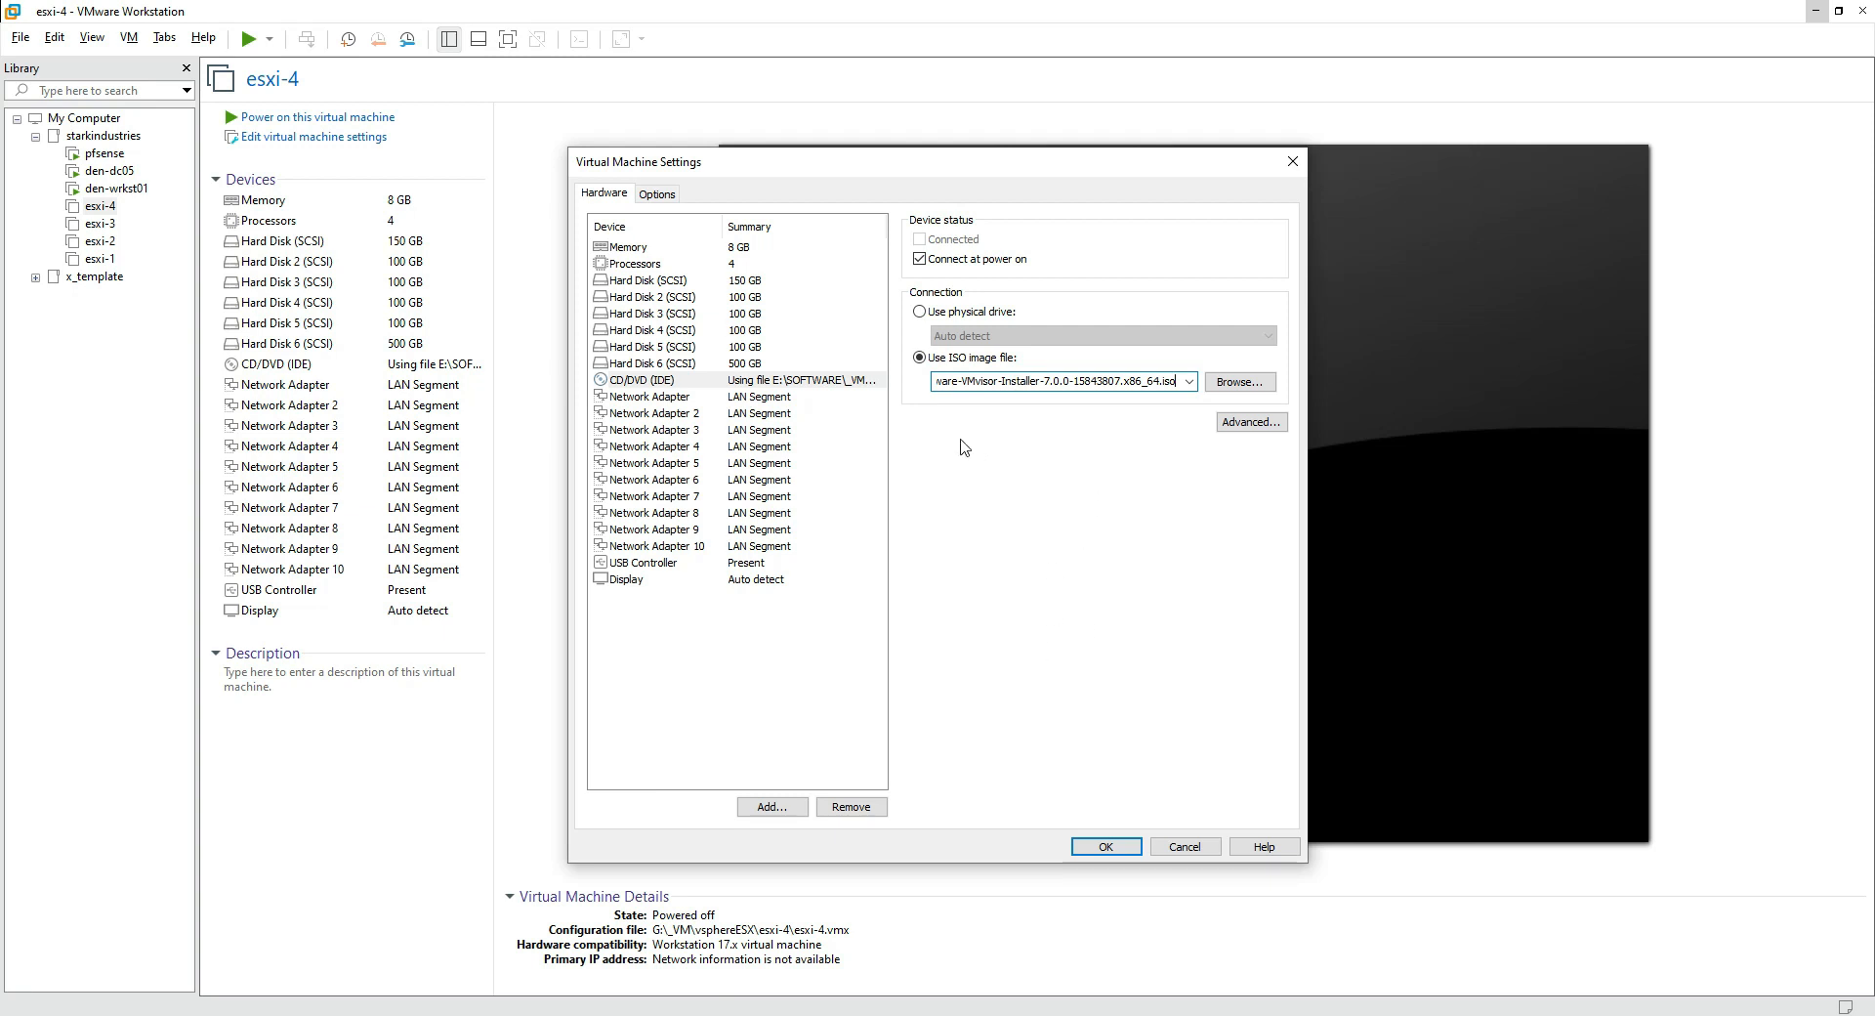
{"action": "left_click", "coordinate": [1103, 845]}
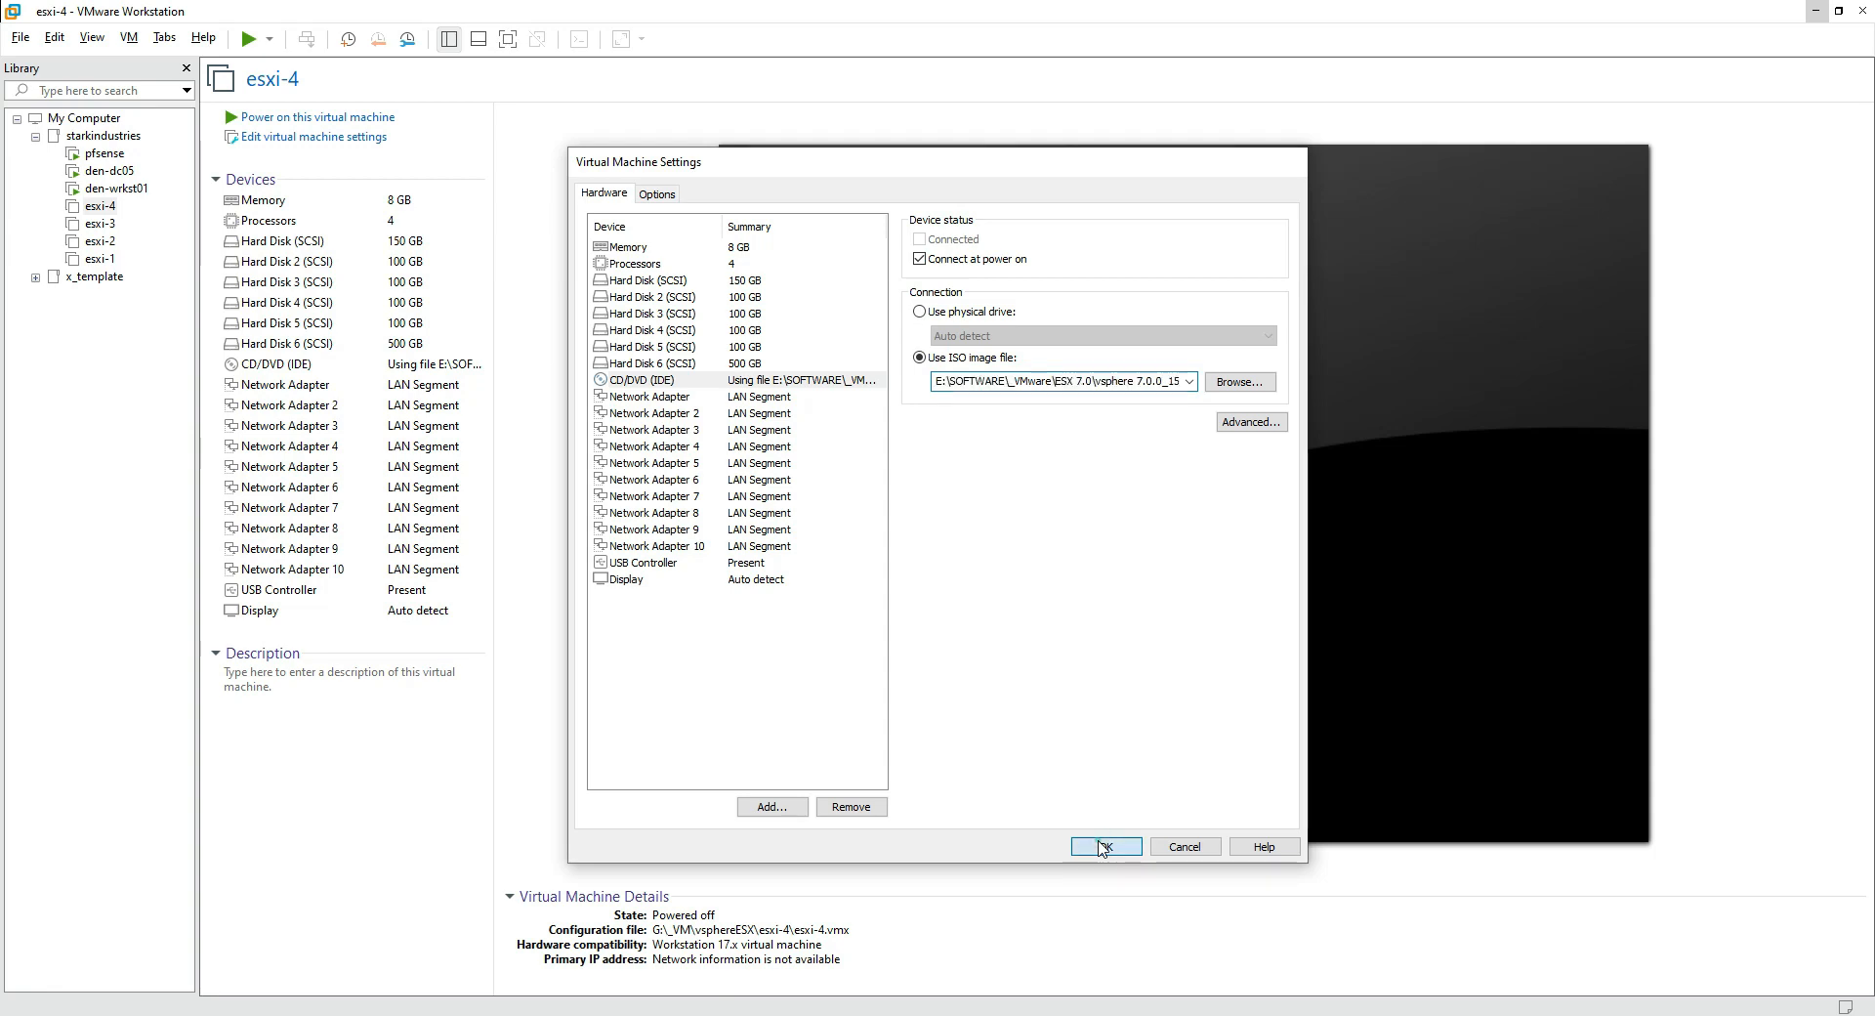
{"action": "left_click", "coordinate": [423, 121]}
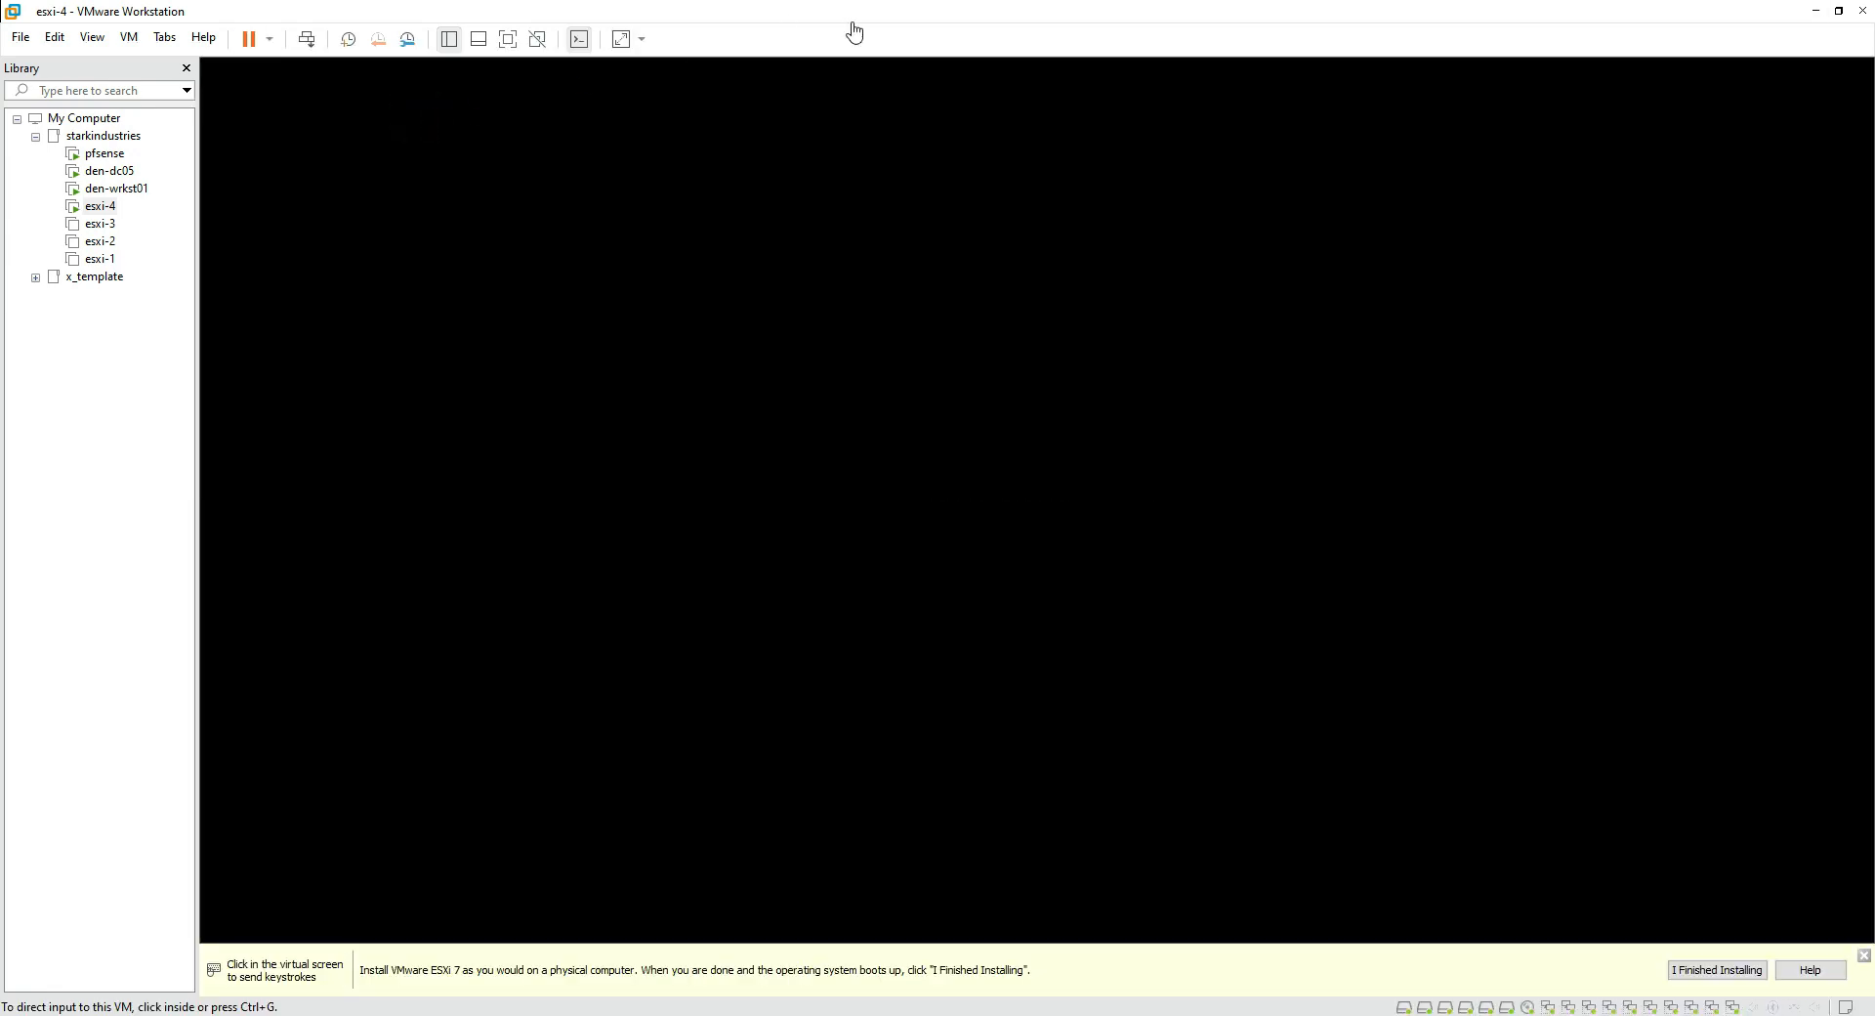
Step: Dismiss the install hint bar and let the ESXi 7.0.0 installer load to its welcome screen
{"action": "left_click", "coordinate": [1864, 956]}
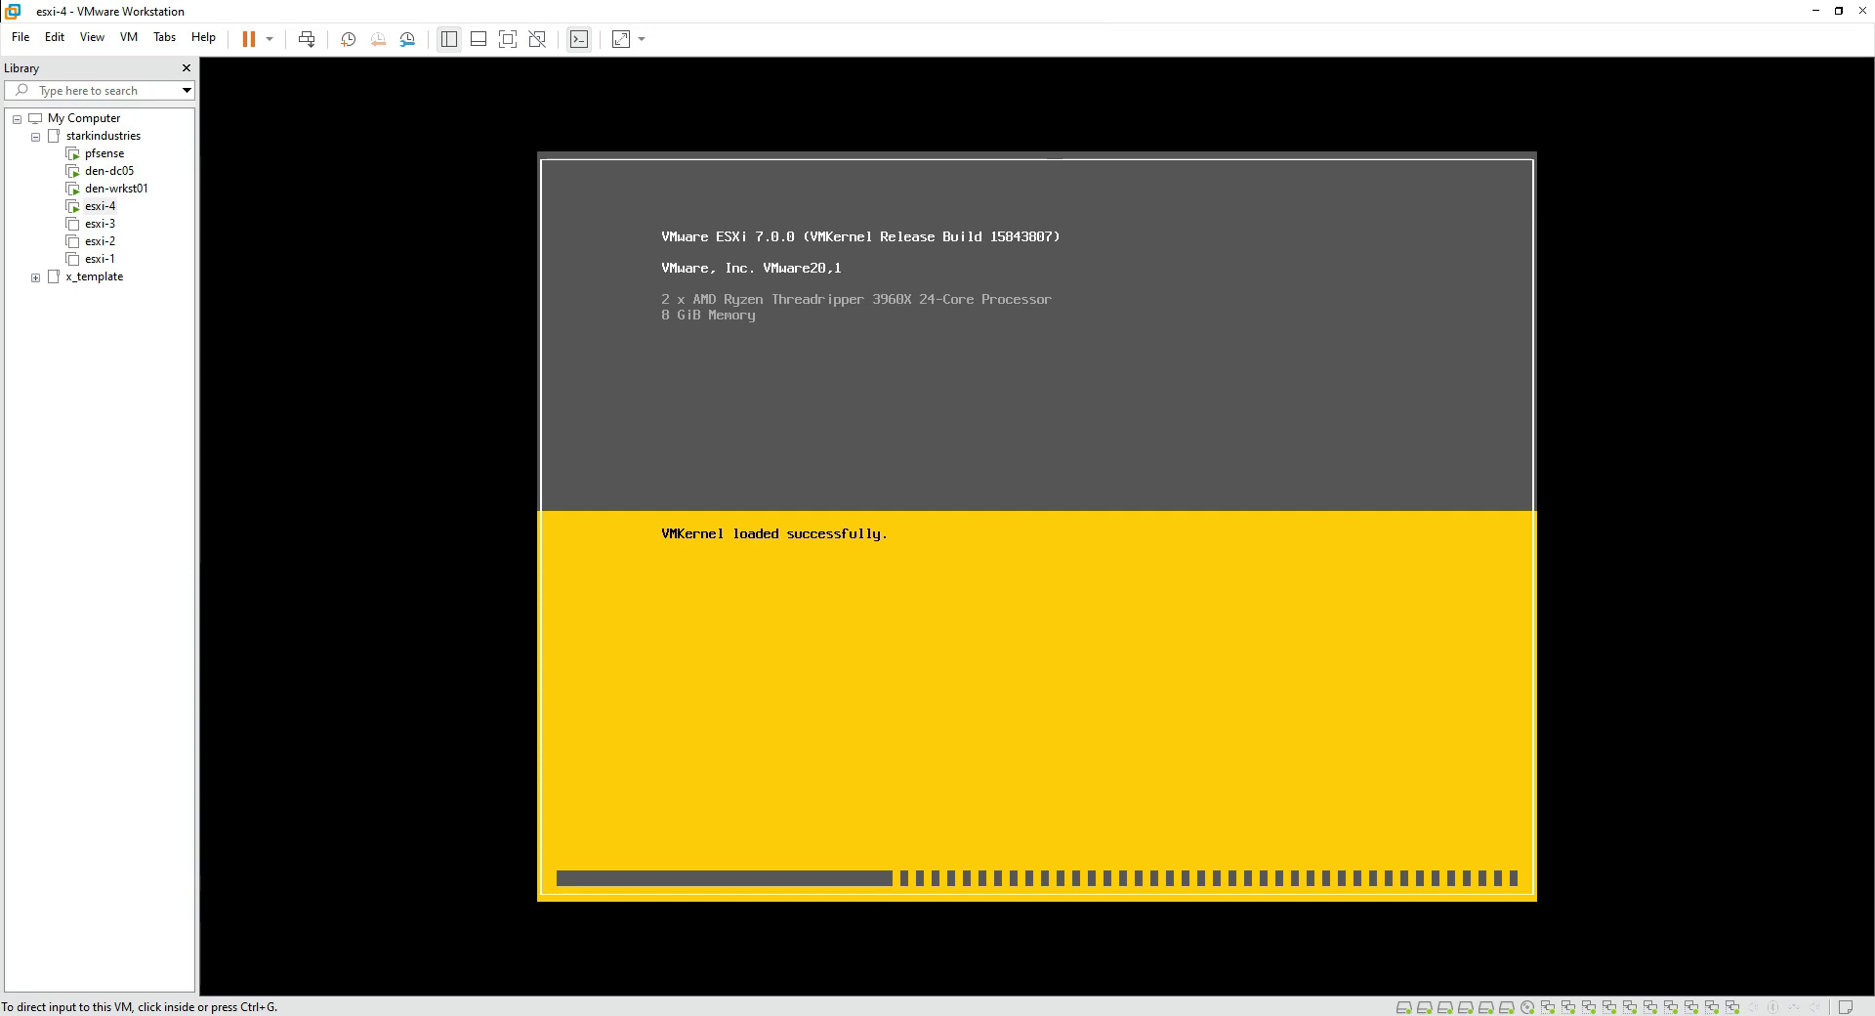
{"action": "left_click_drag", "start_coordinate": [656, 249], "coordinate": [1062, 251]}
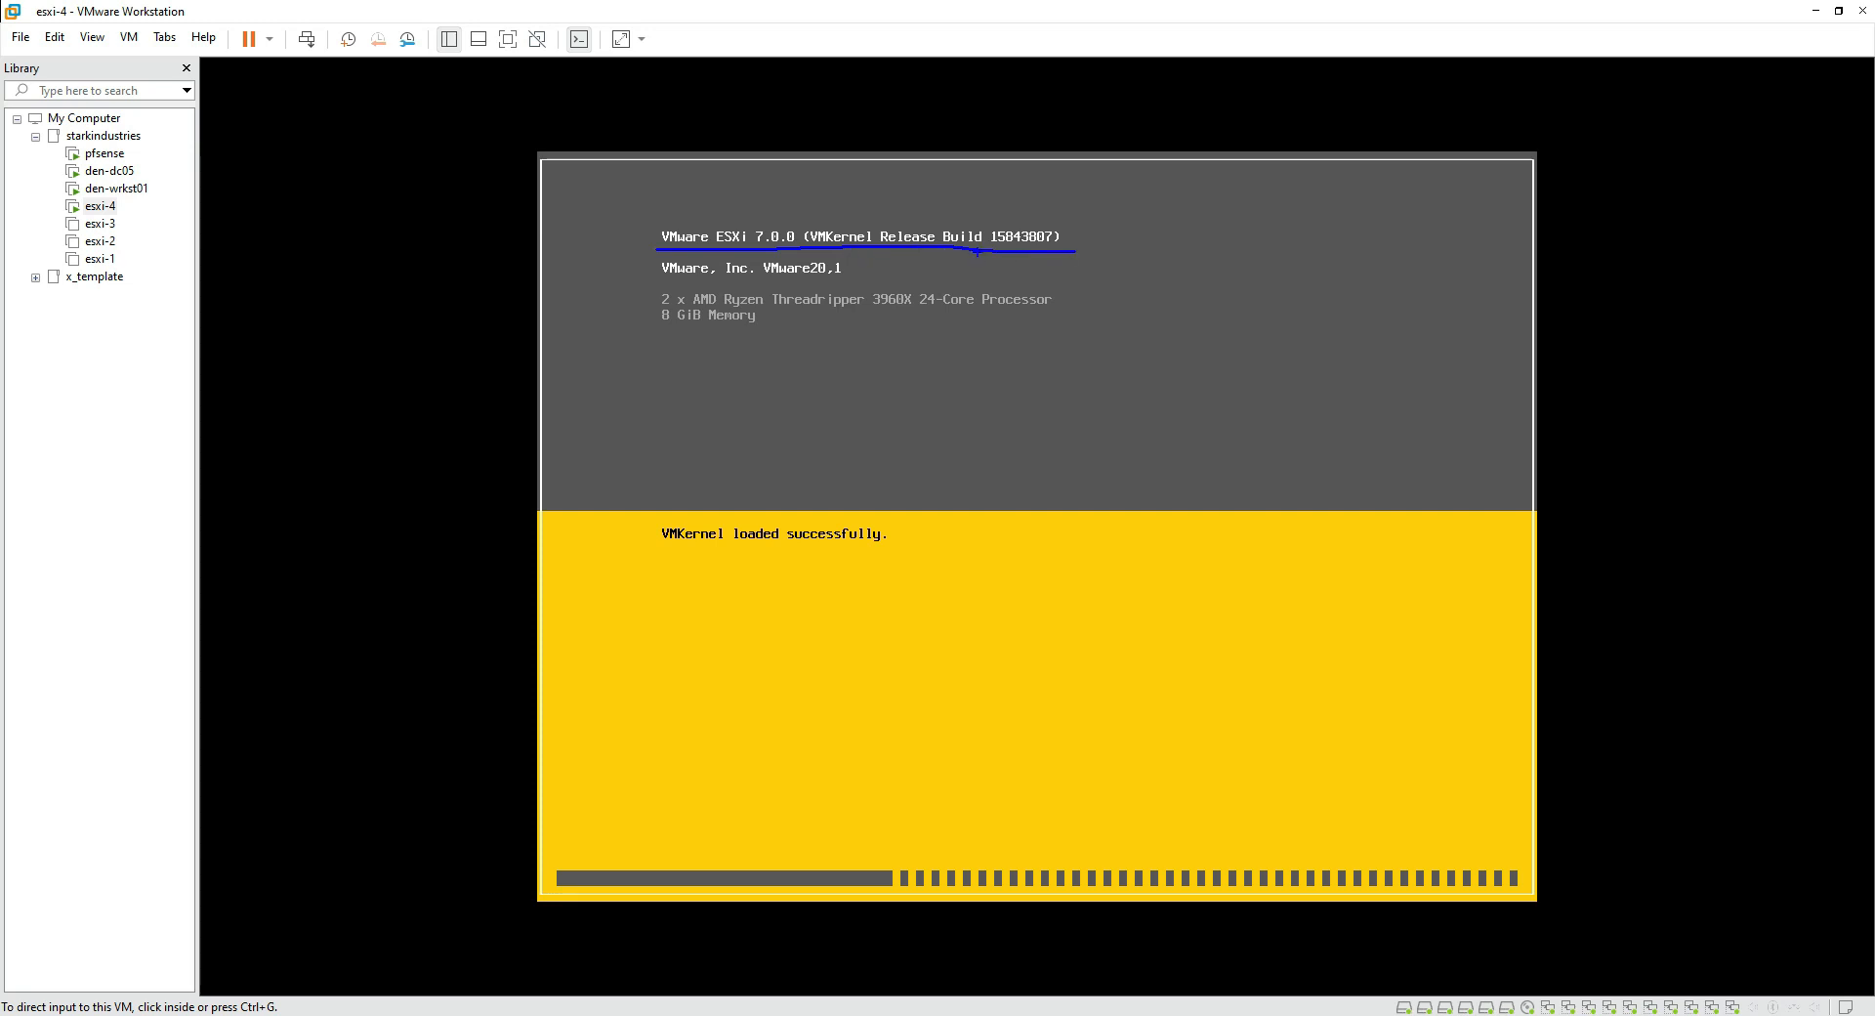
{"action": "left_click_drag", "start_coordinate": [655, 280], "coordinate": [856, 279]}
{"action": "left_click_drag", "start_coordinate": [668, 305], "coordinate": [800, 308]}
{"action": "left_click_drag", "start_coordinate": [659, 324], "coordinate": [792, 333]}
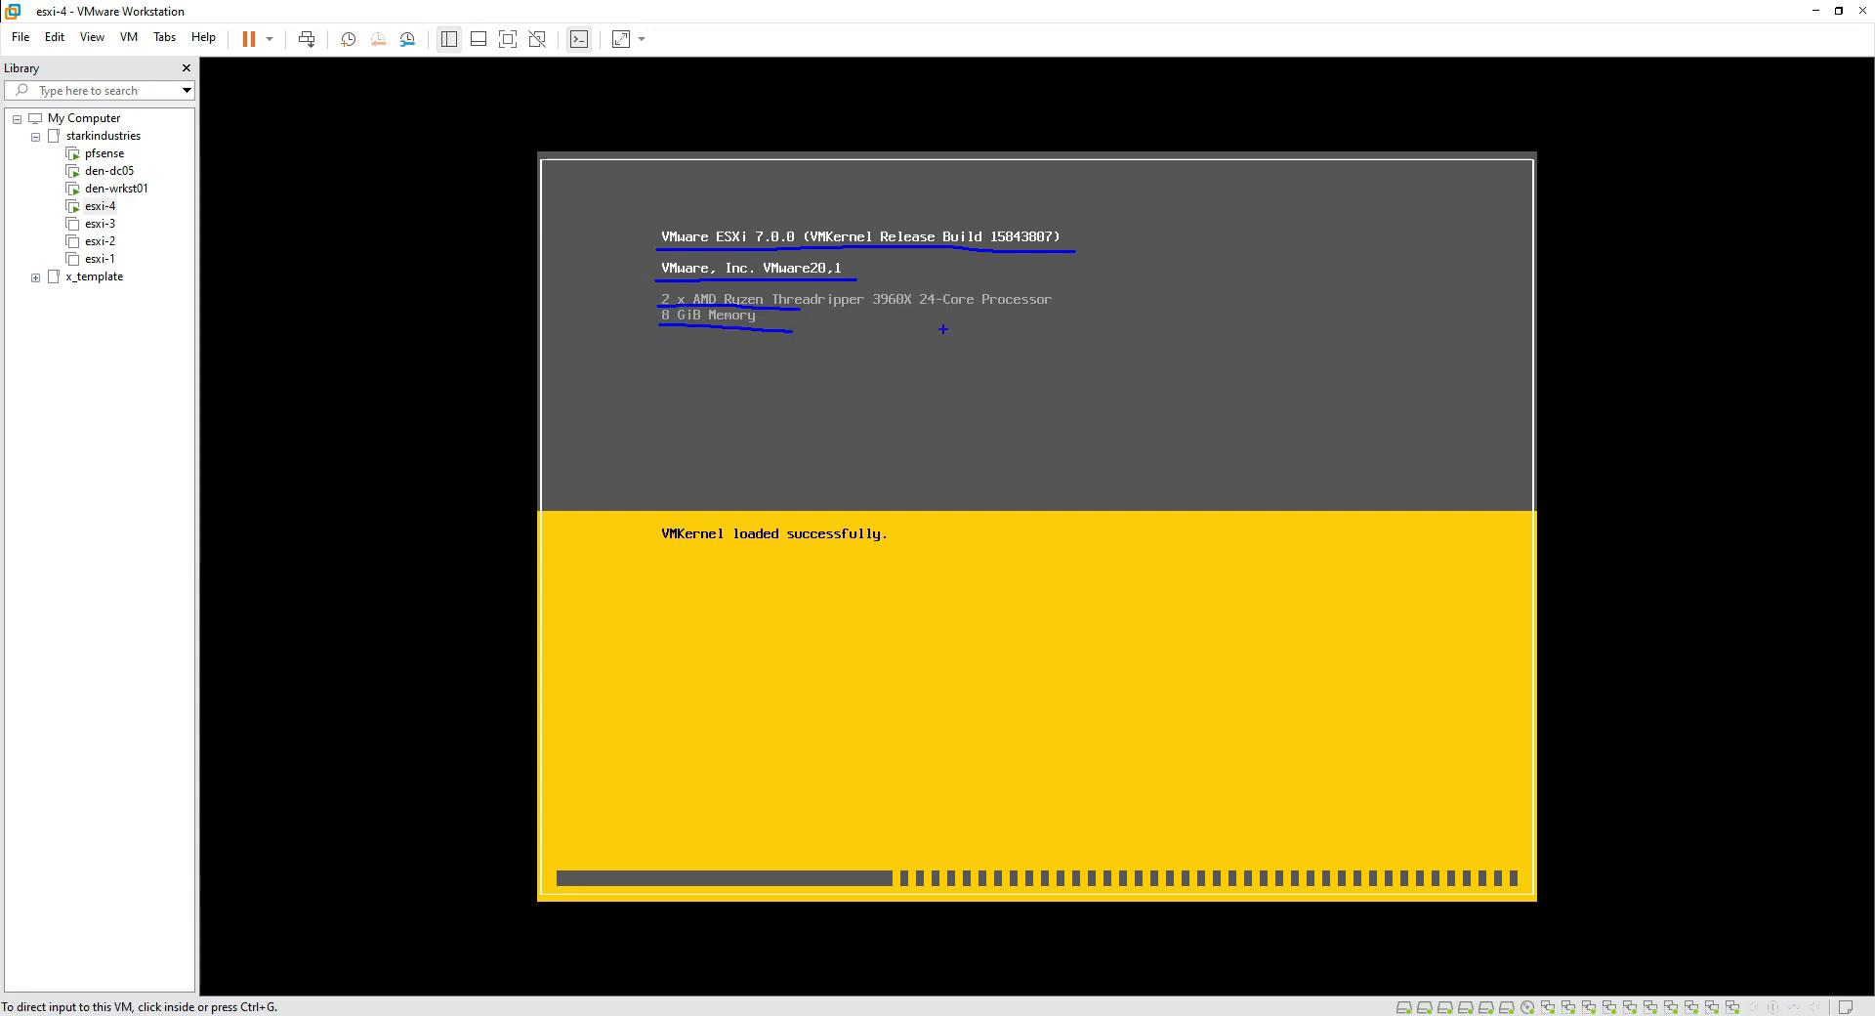
{"action": "key", "text": "Escape"}
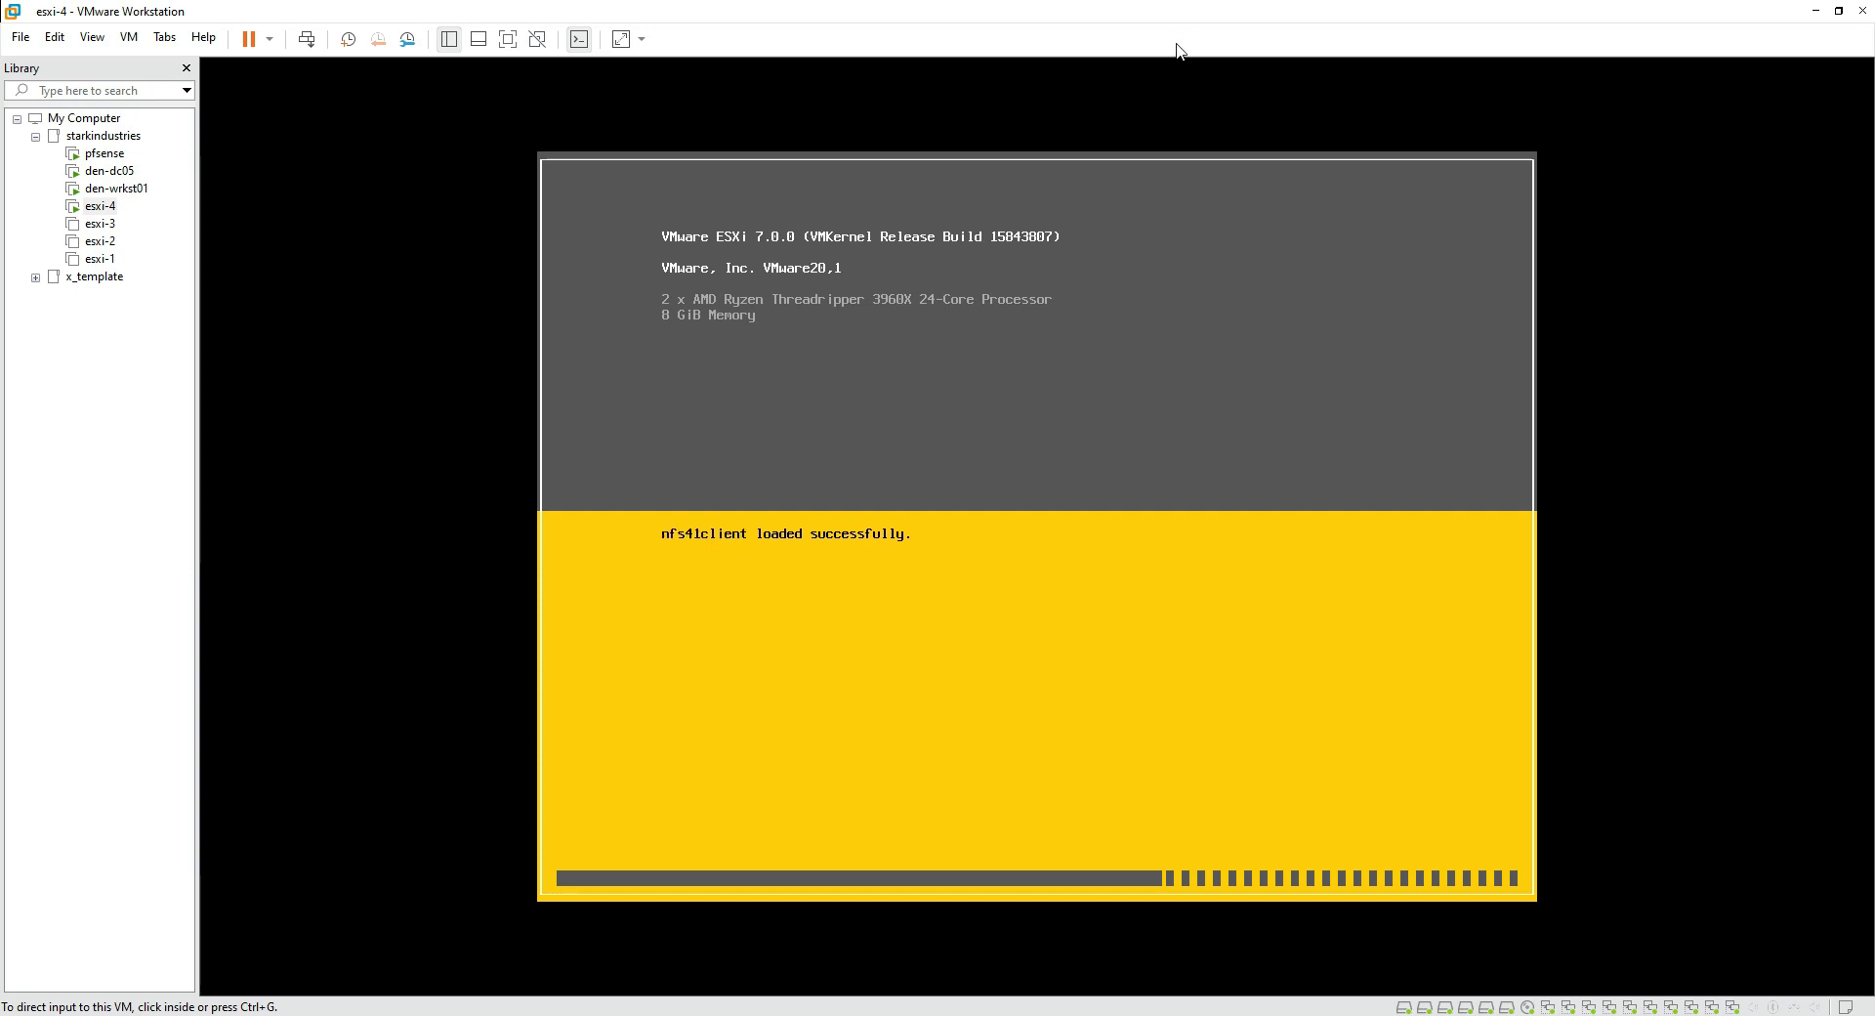
{"action": "key", "text": "alt"}
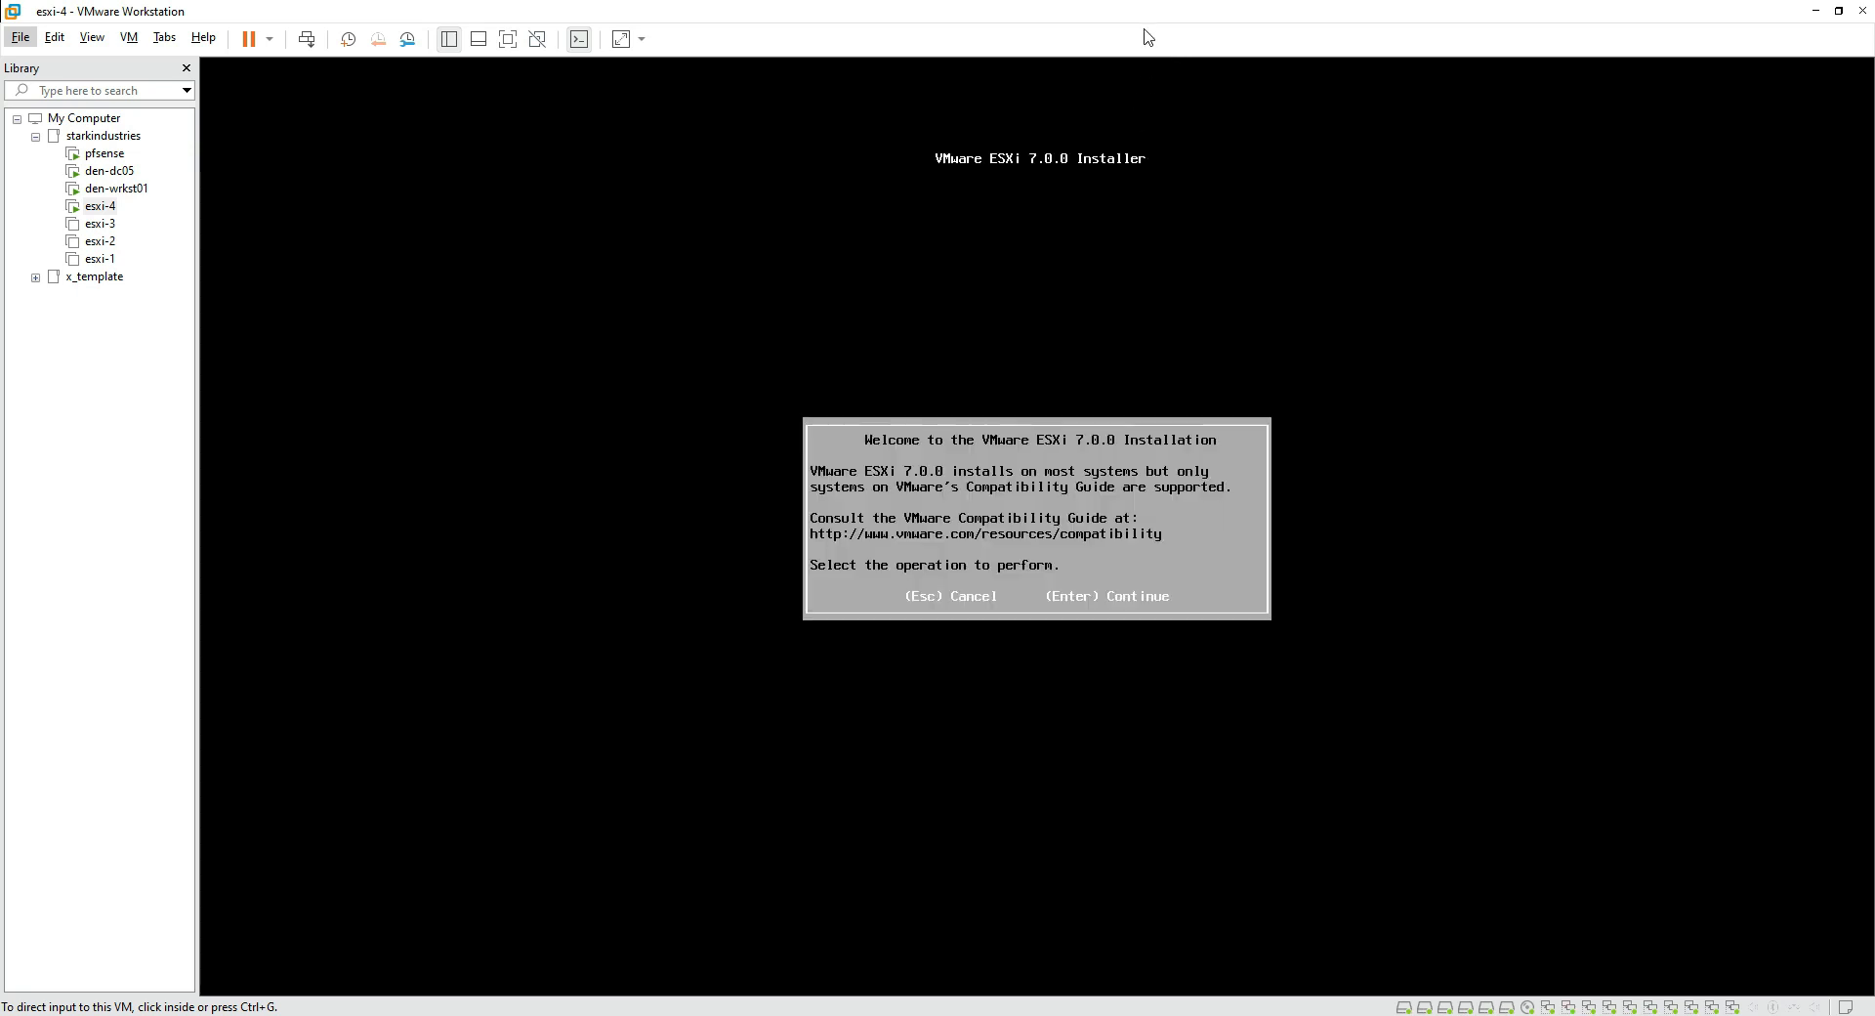
Step: Continue past the ESXi welcome screen and accept the license agreement
{"action": "left_click", "coordinate": [1045, 522]}
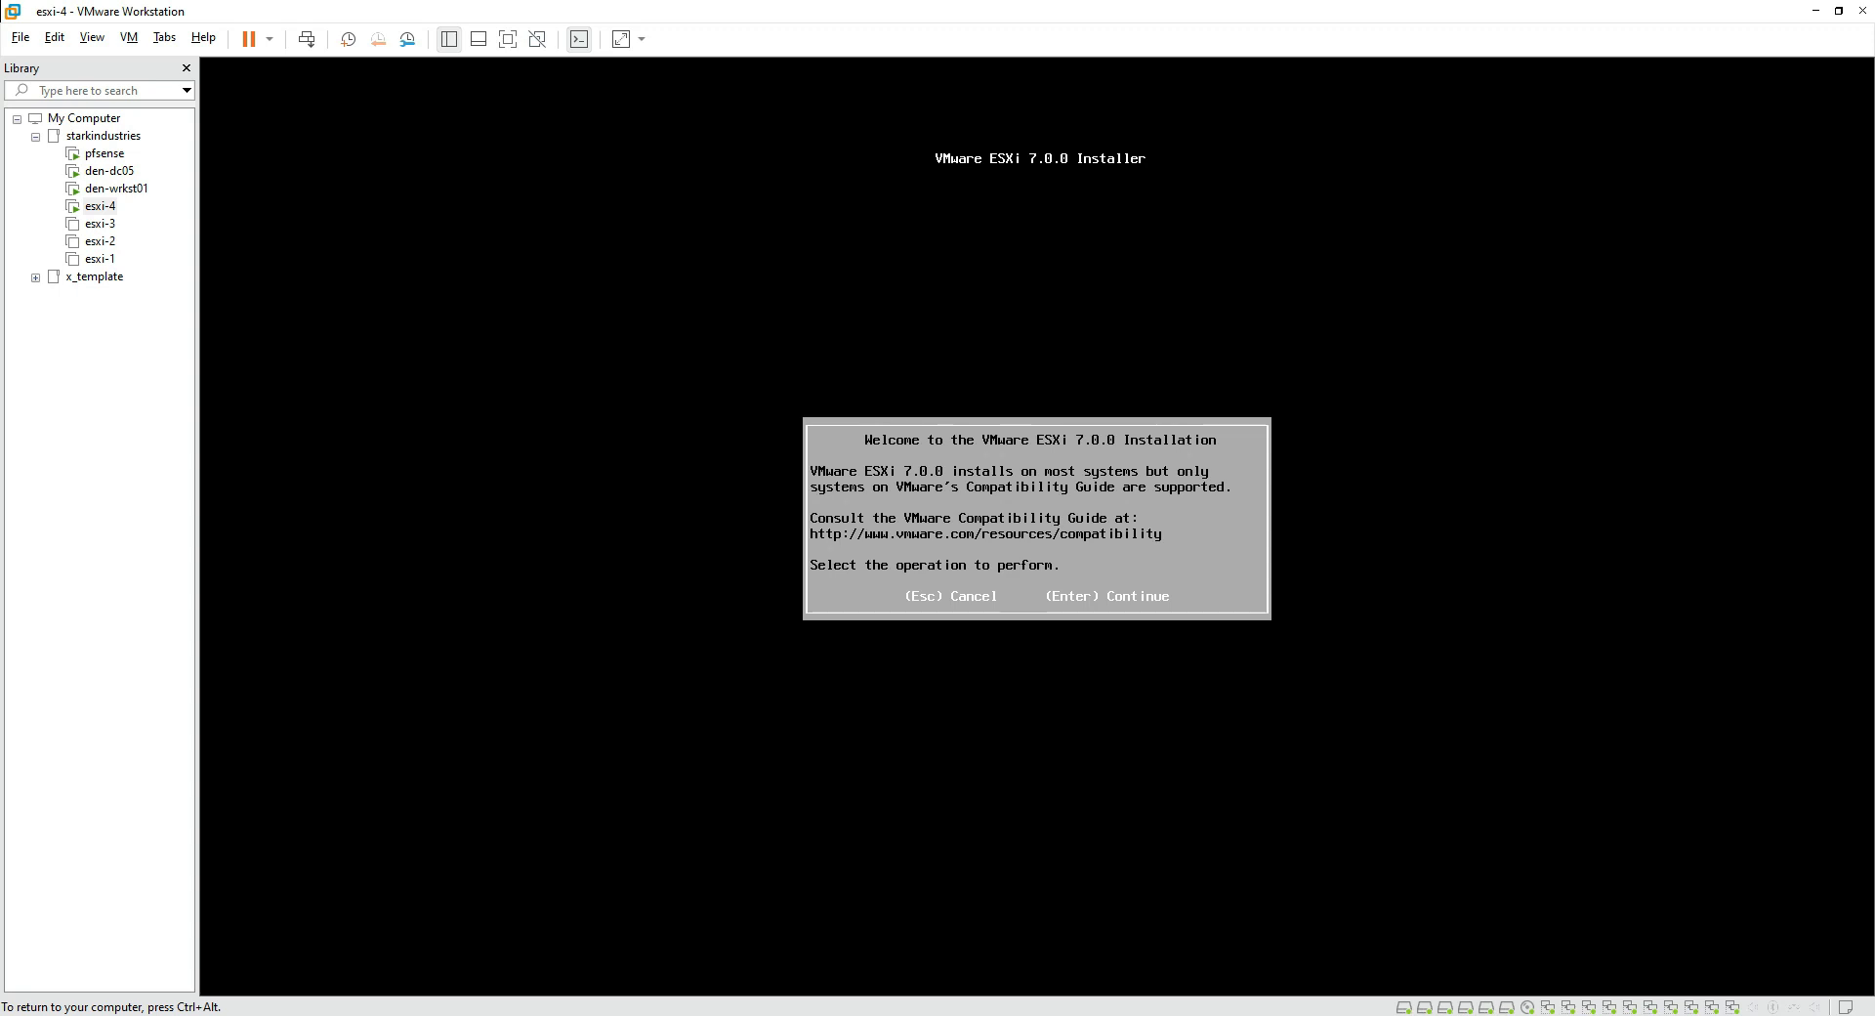
{"action": "key", "text": "Return"}
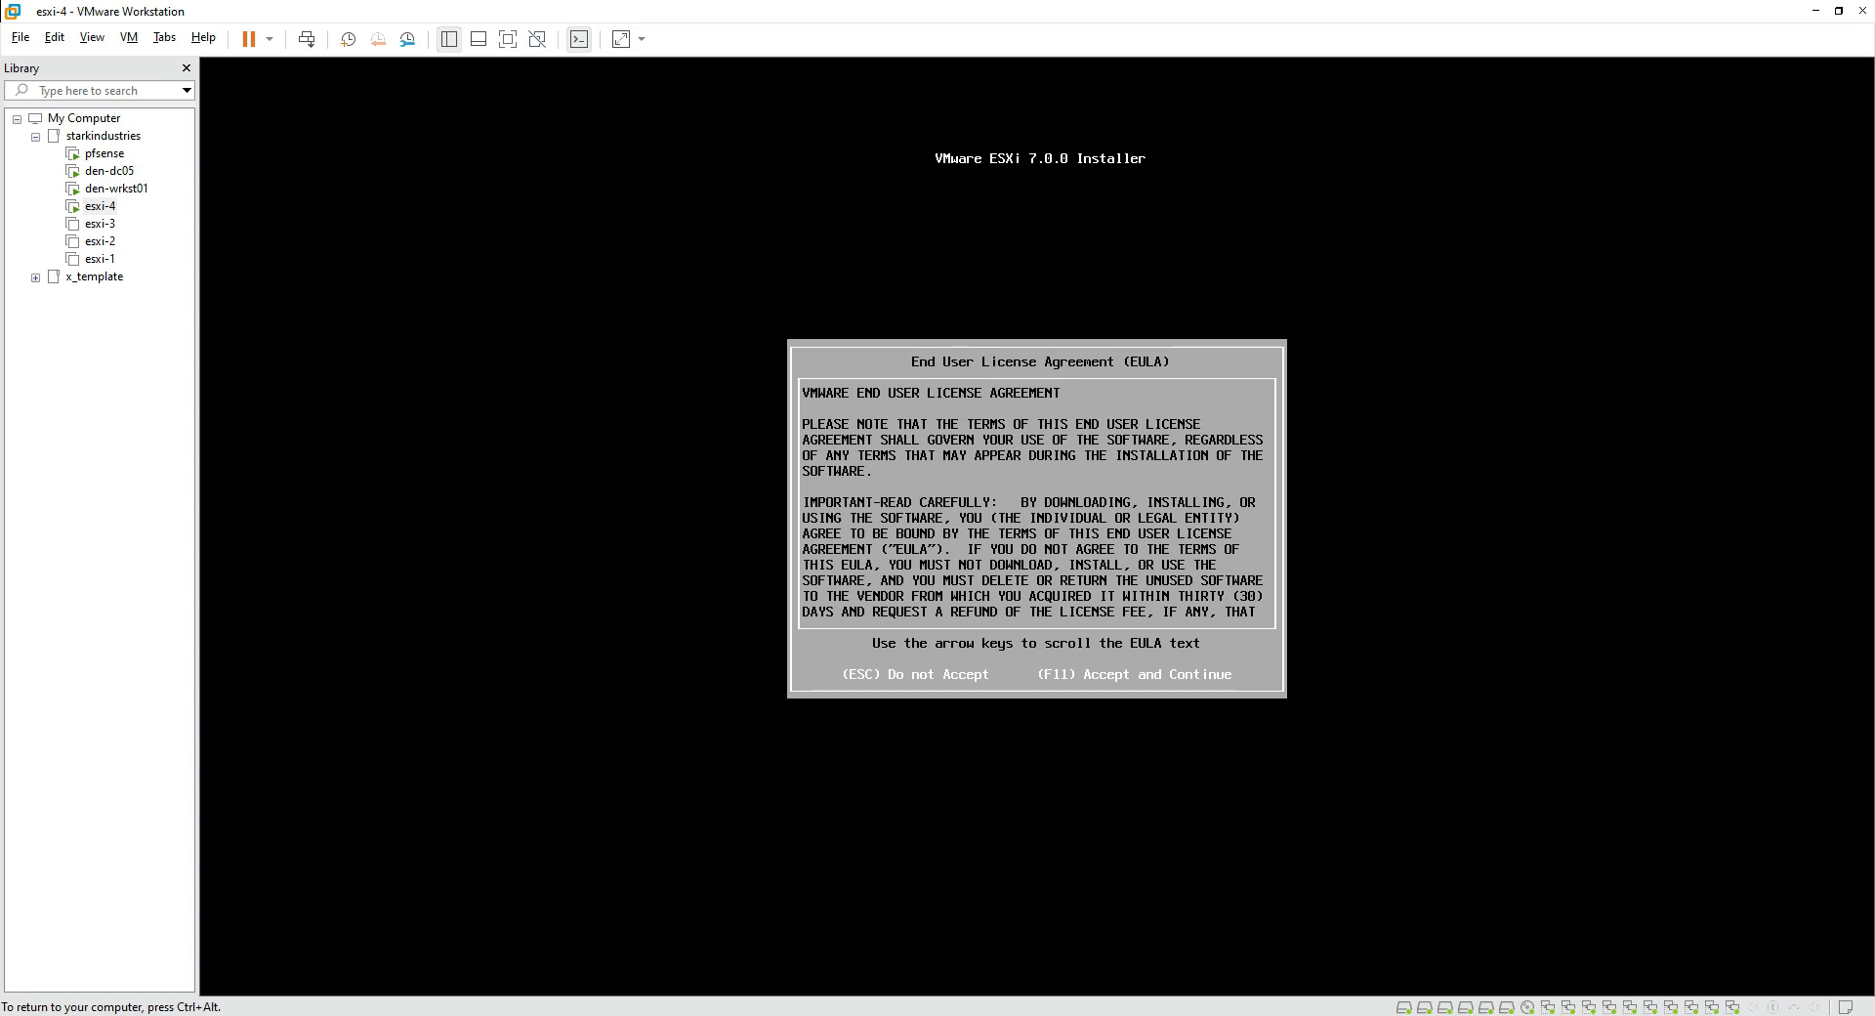
{"action": "key", "text": "F11"}
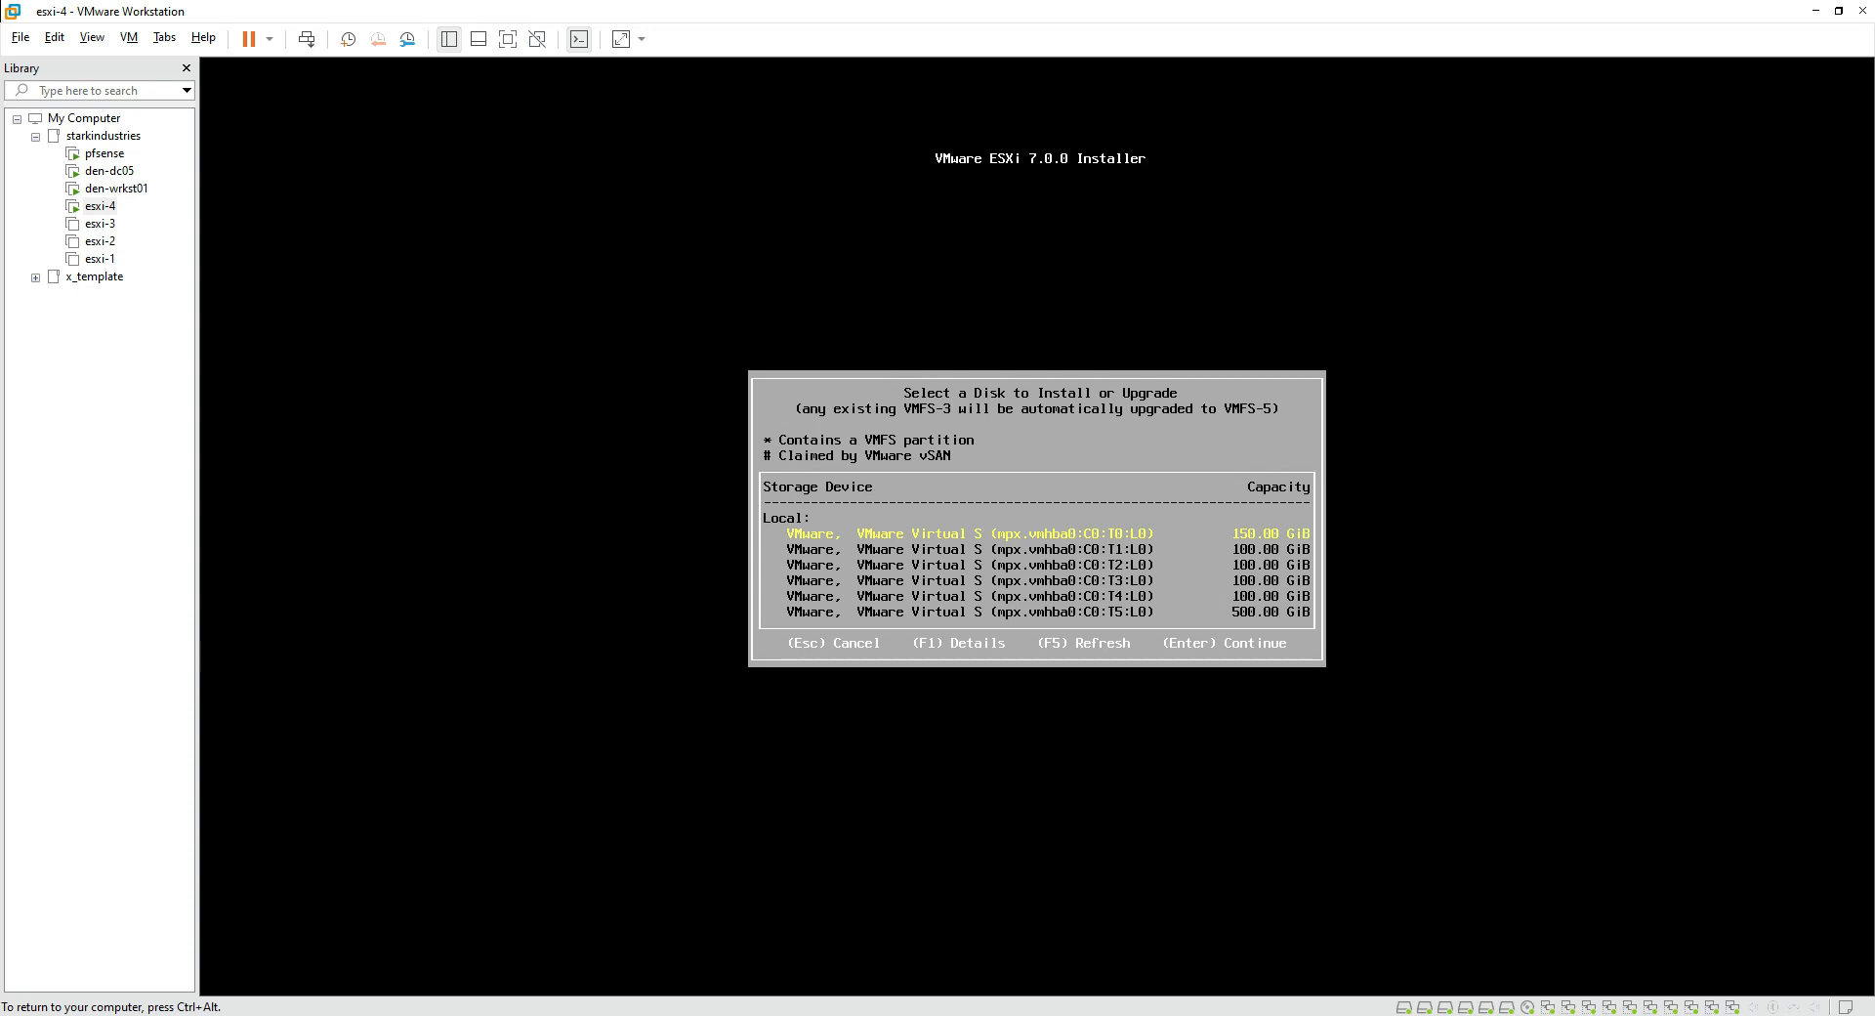
Step: Install onto the 150 GiB disk with the US Default keyboard layout
{"action": "key", "text": "Down"}
{"action": "key", "text": "Up"}
{"action": "key", "text": "Return"}
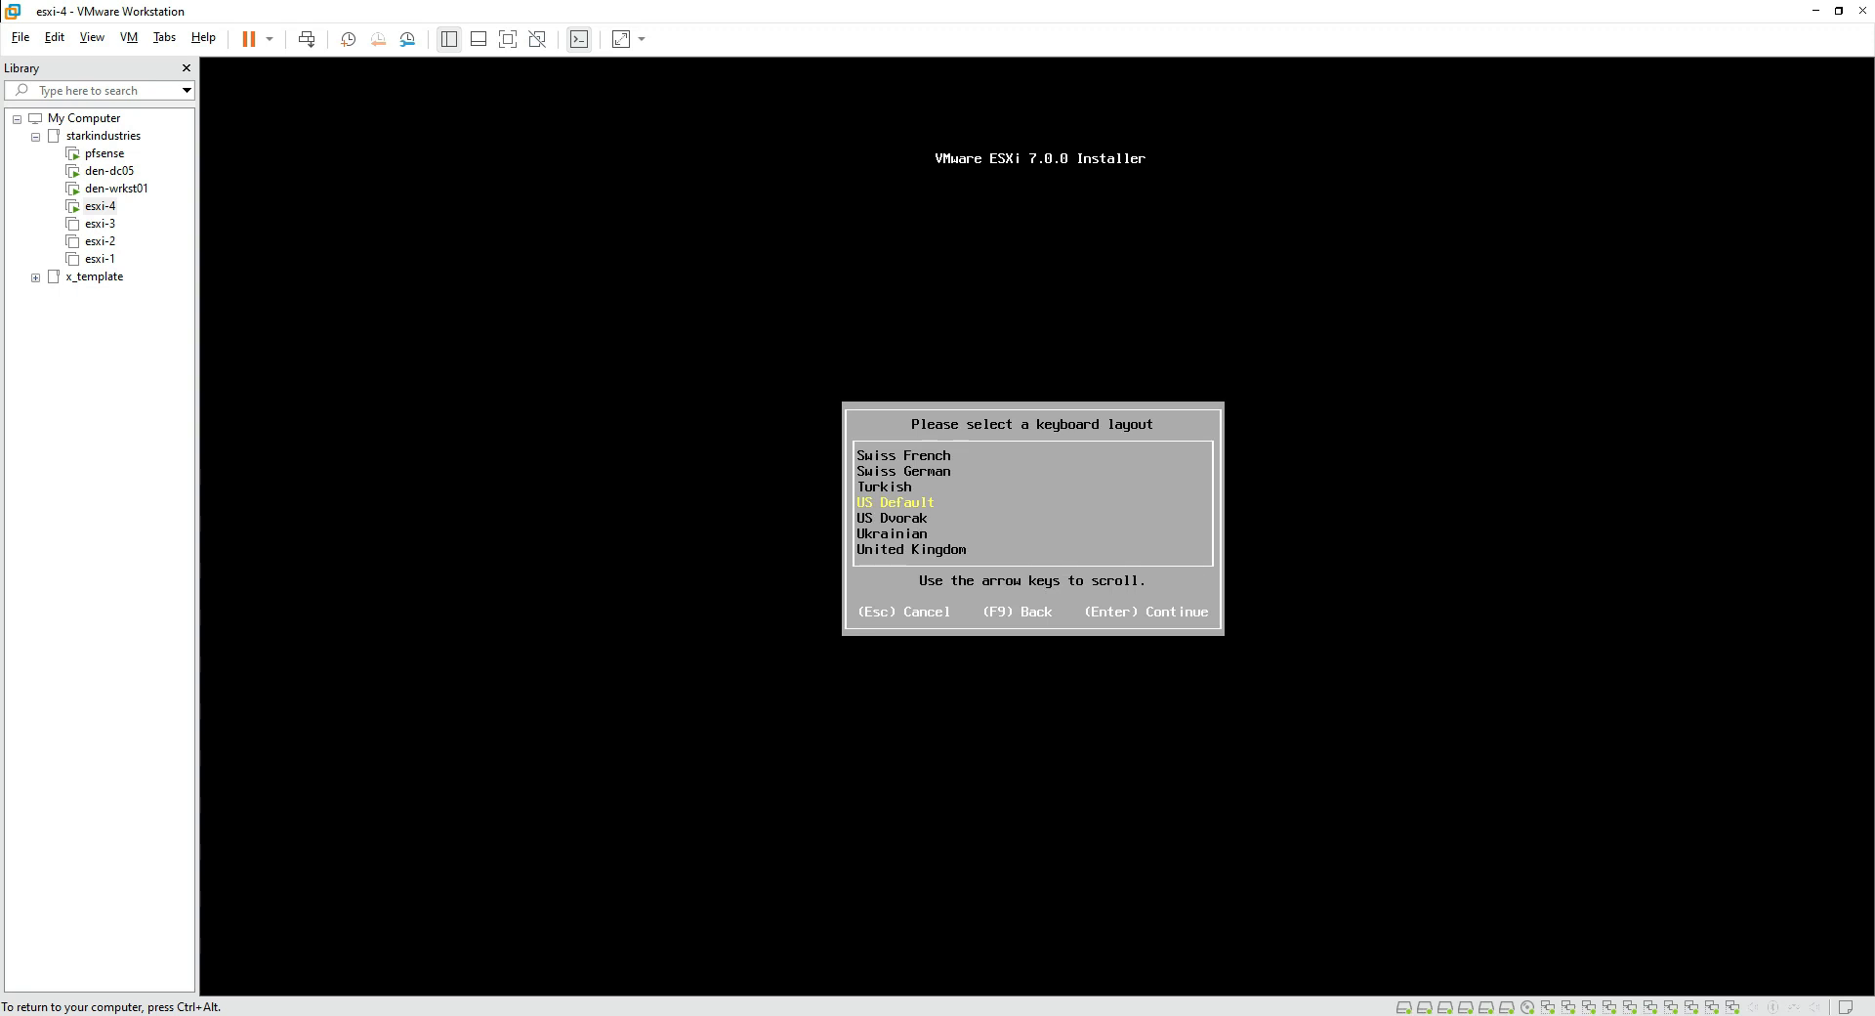
{"action": "key", "text": "Return"}
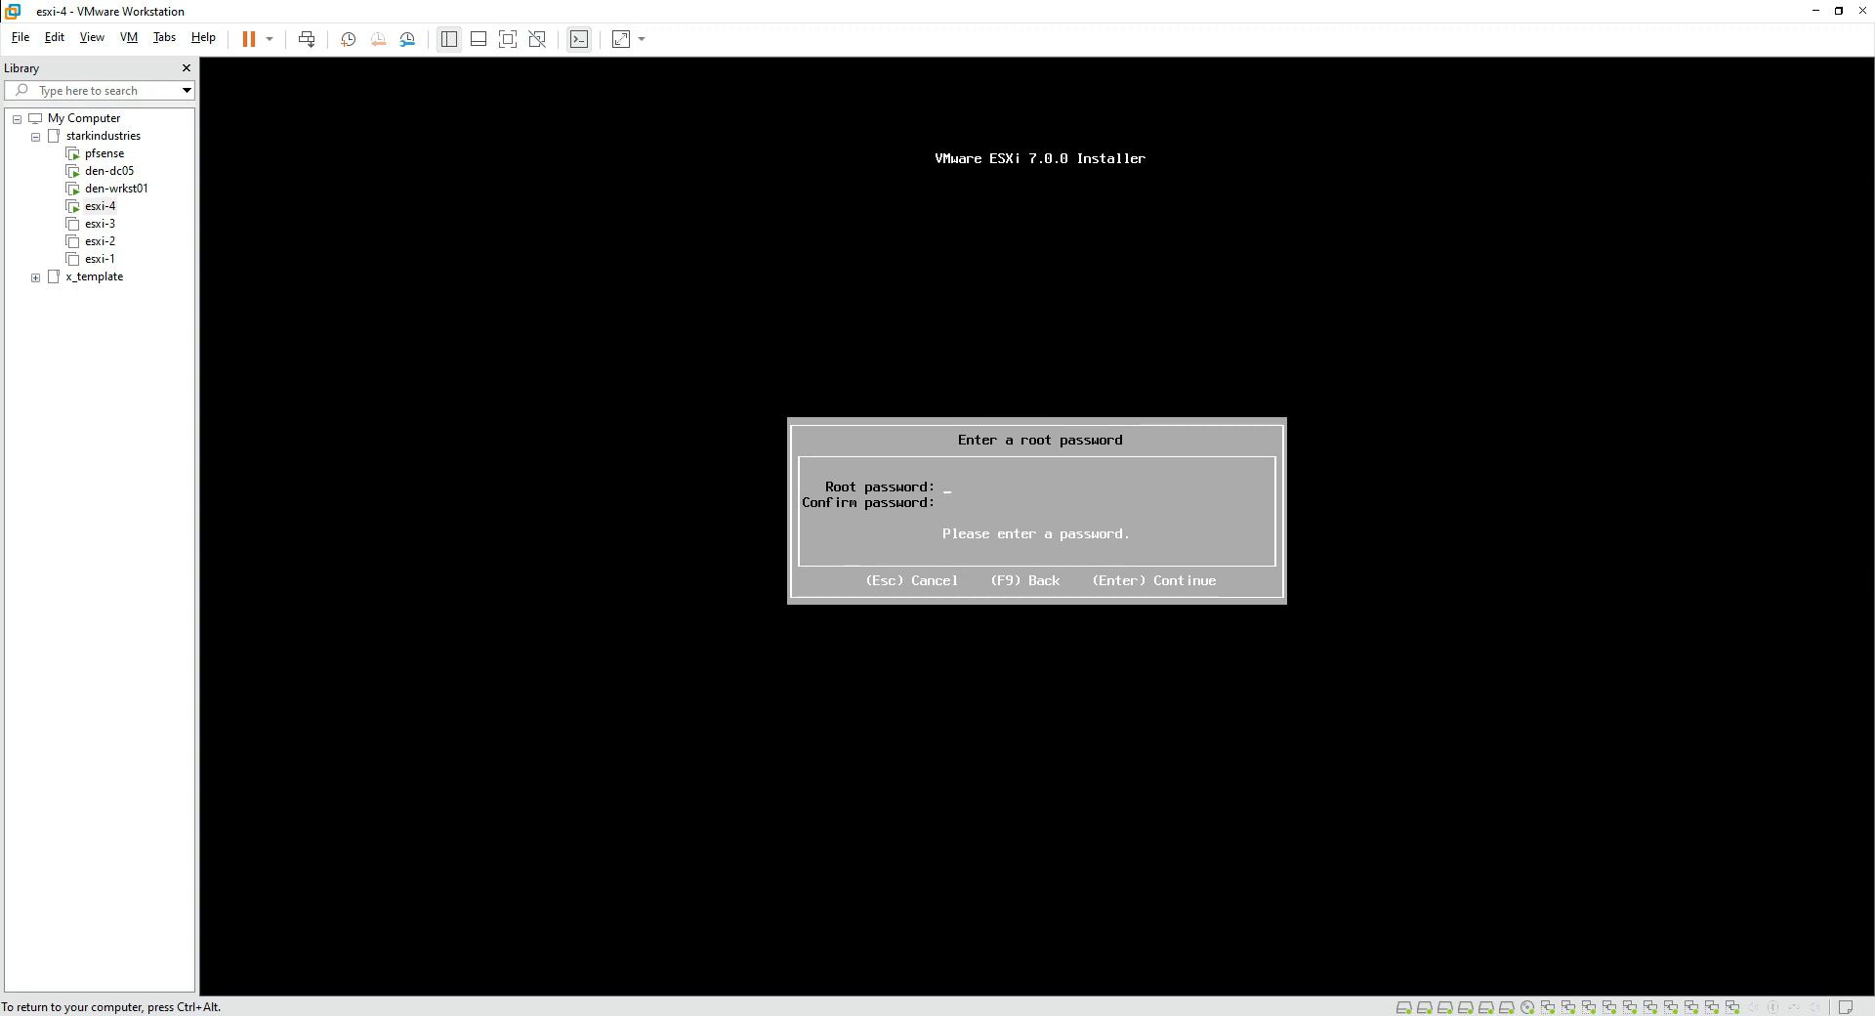
Step: Enter and confirm the root password, then install ESXi 7.0.0 onto the 150 GiB disk
{"action": "type", "text": "V"}
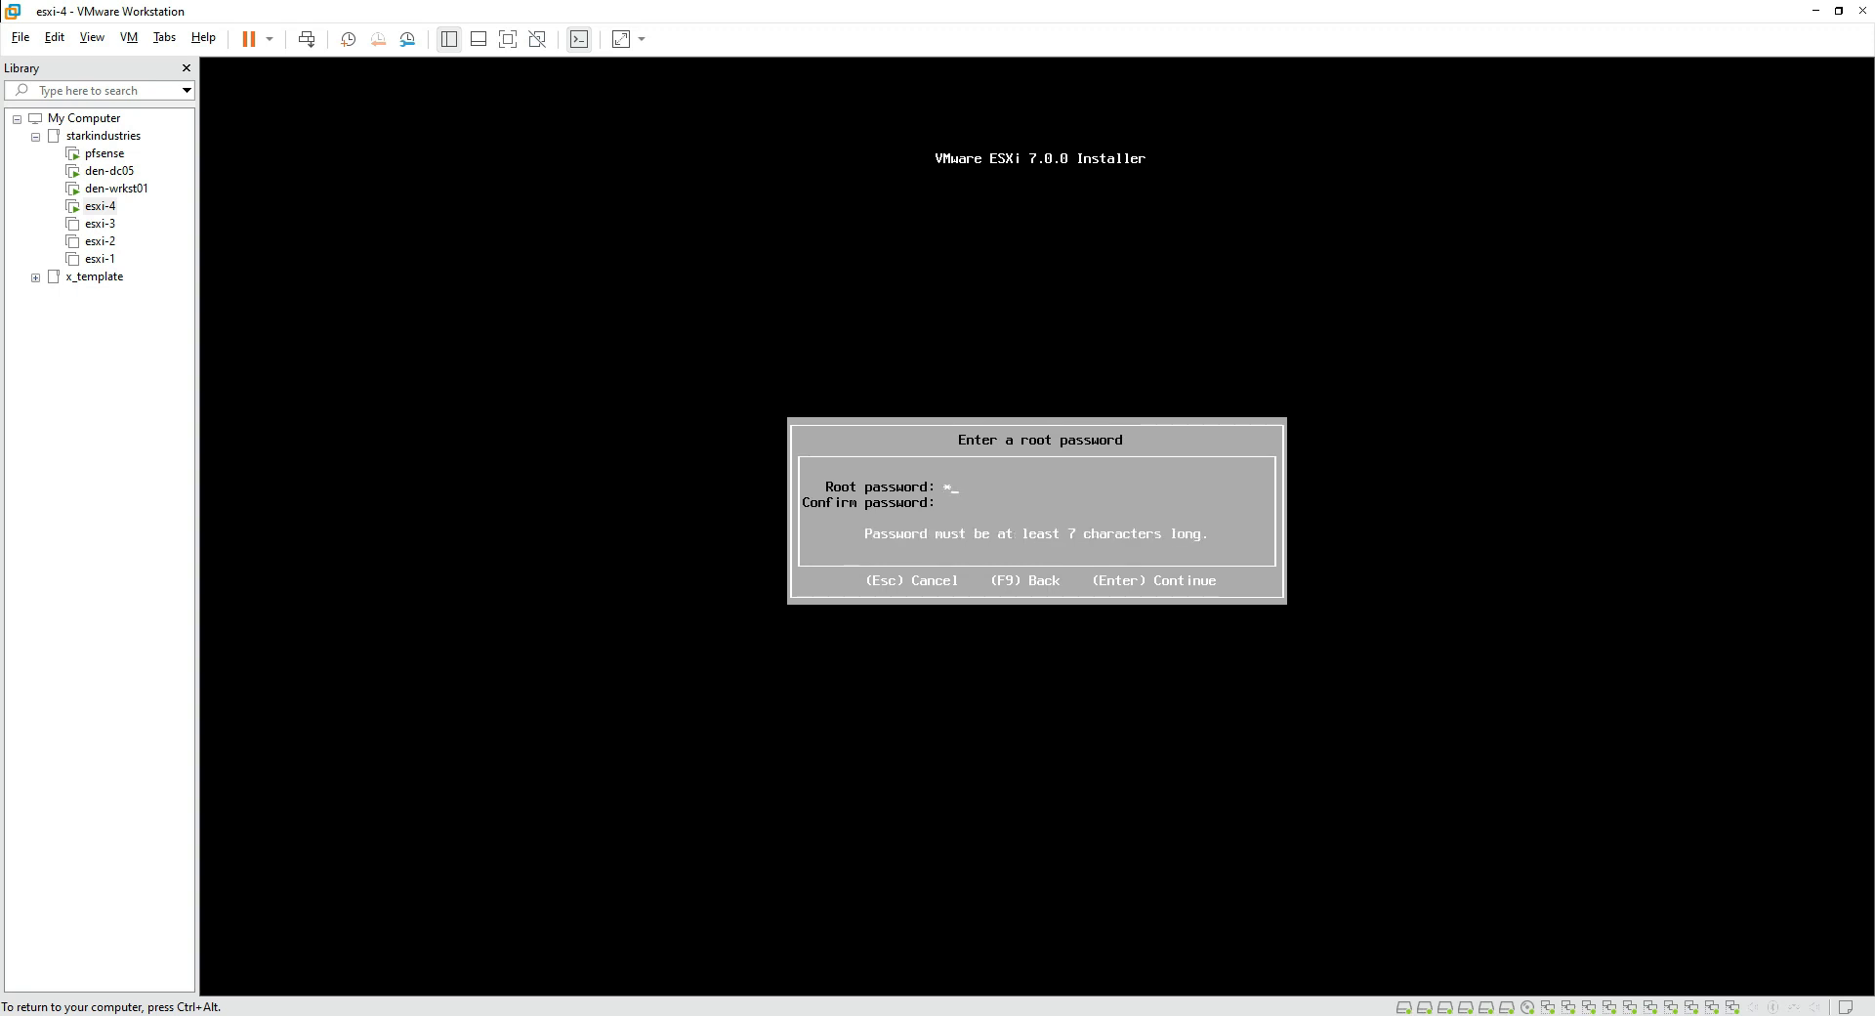
{"action": "type", "text": "Mware123"}
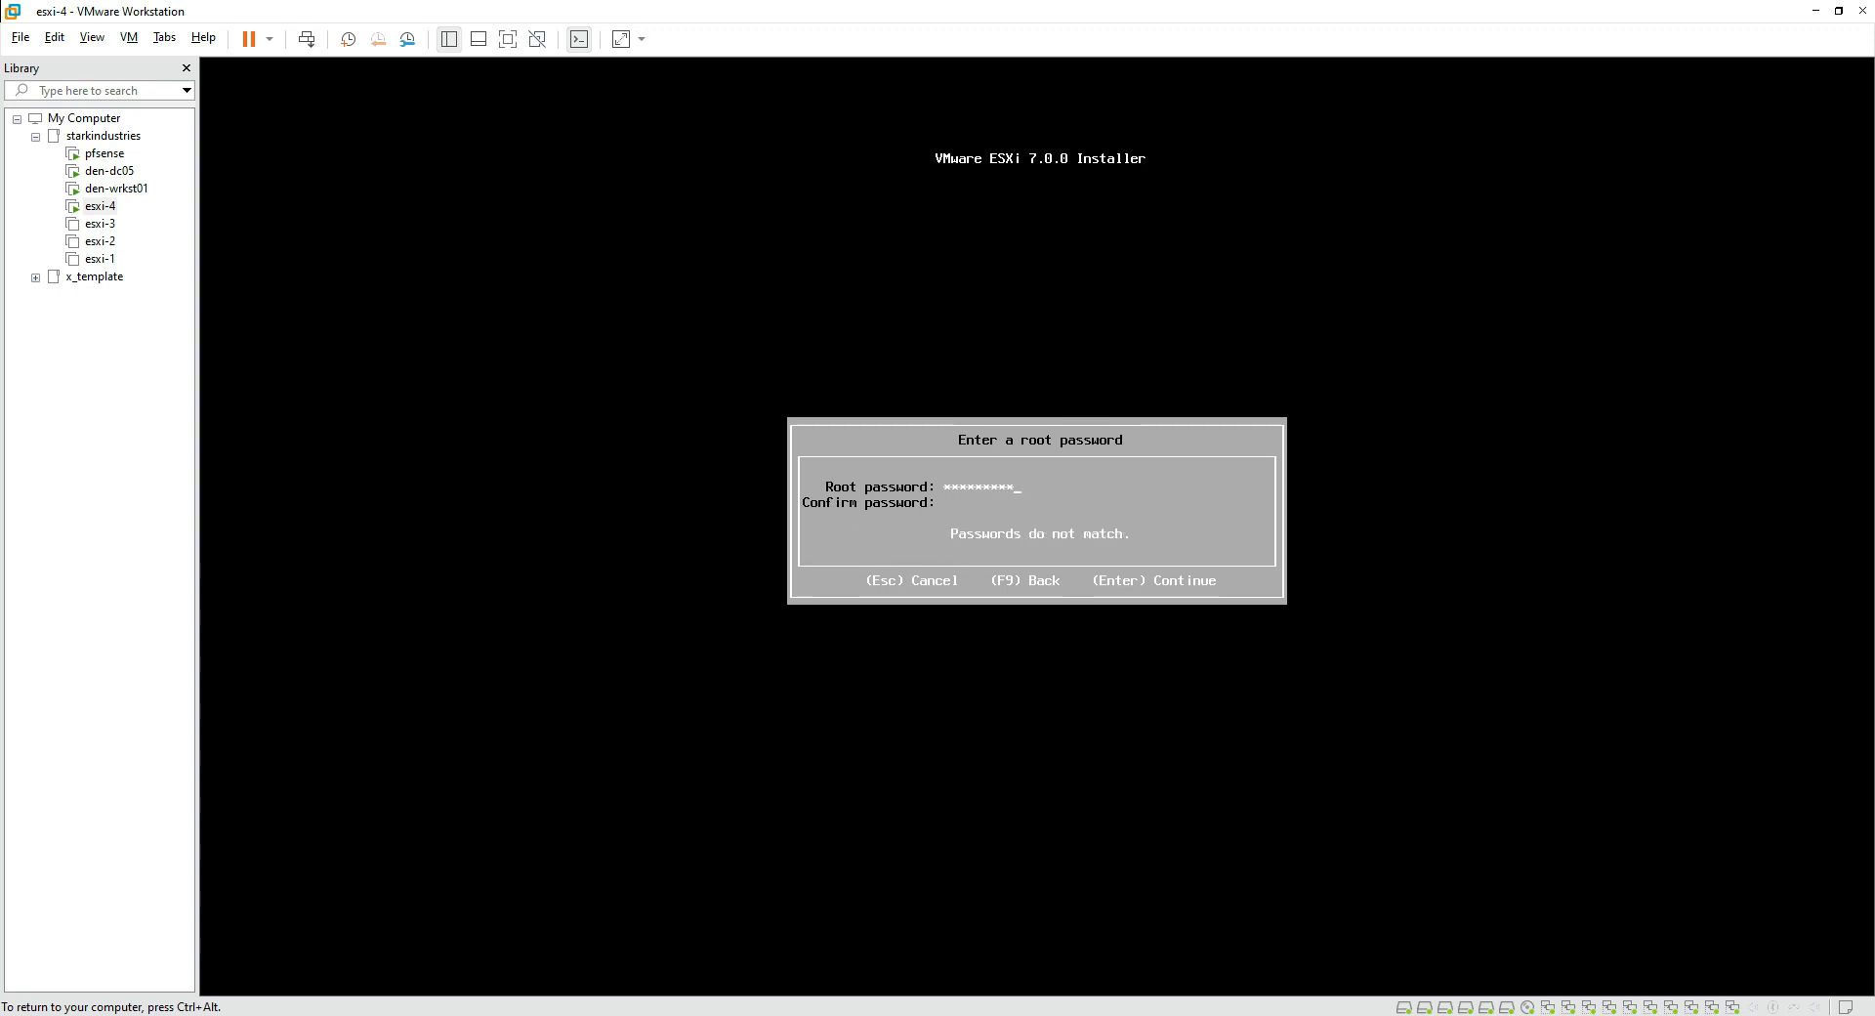
{"action": "type", "text": "VMware123!"}
{"action": "key", "text": "Return"}
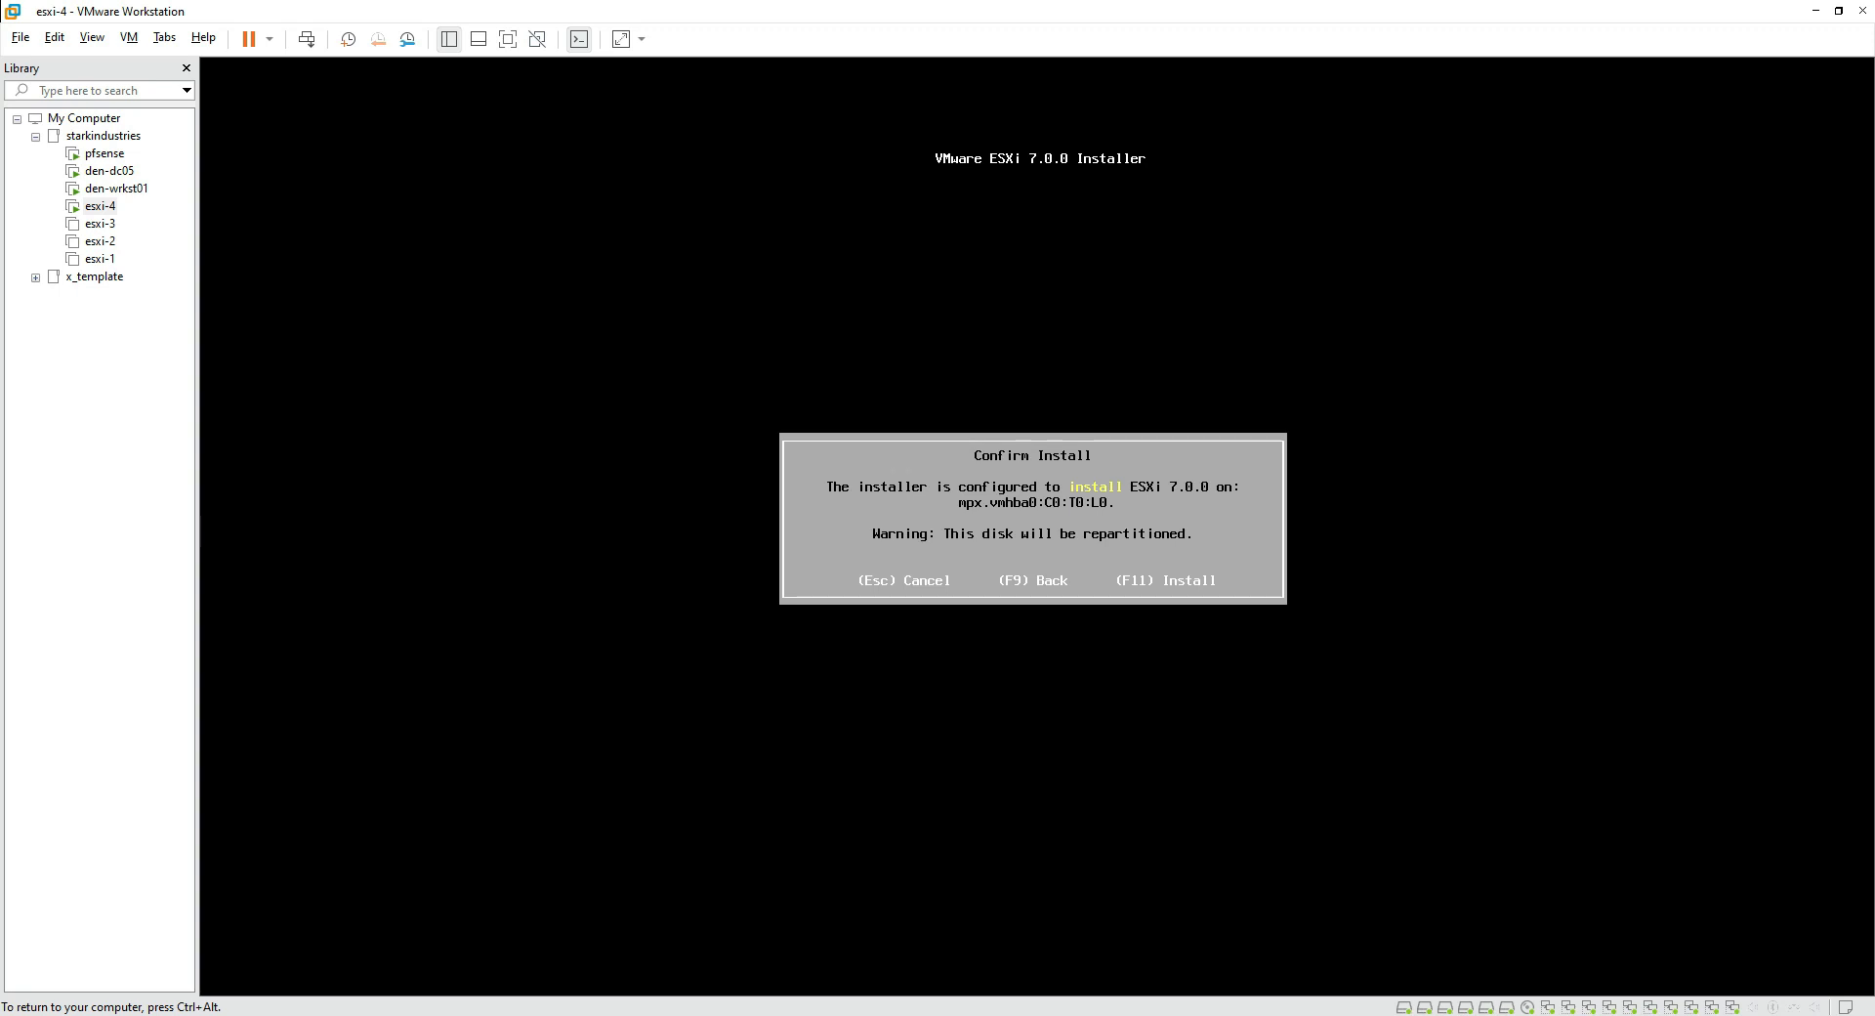
{"action": "key", "text": "F11"}
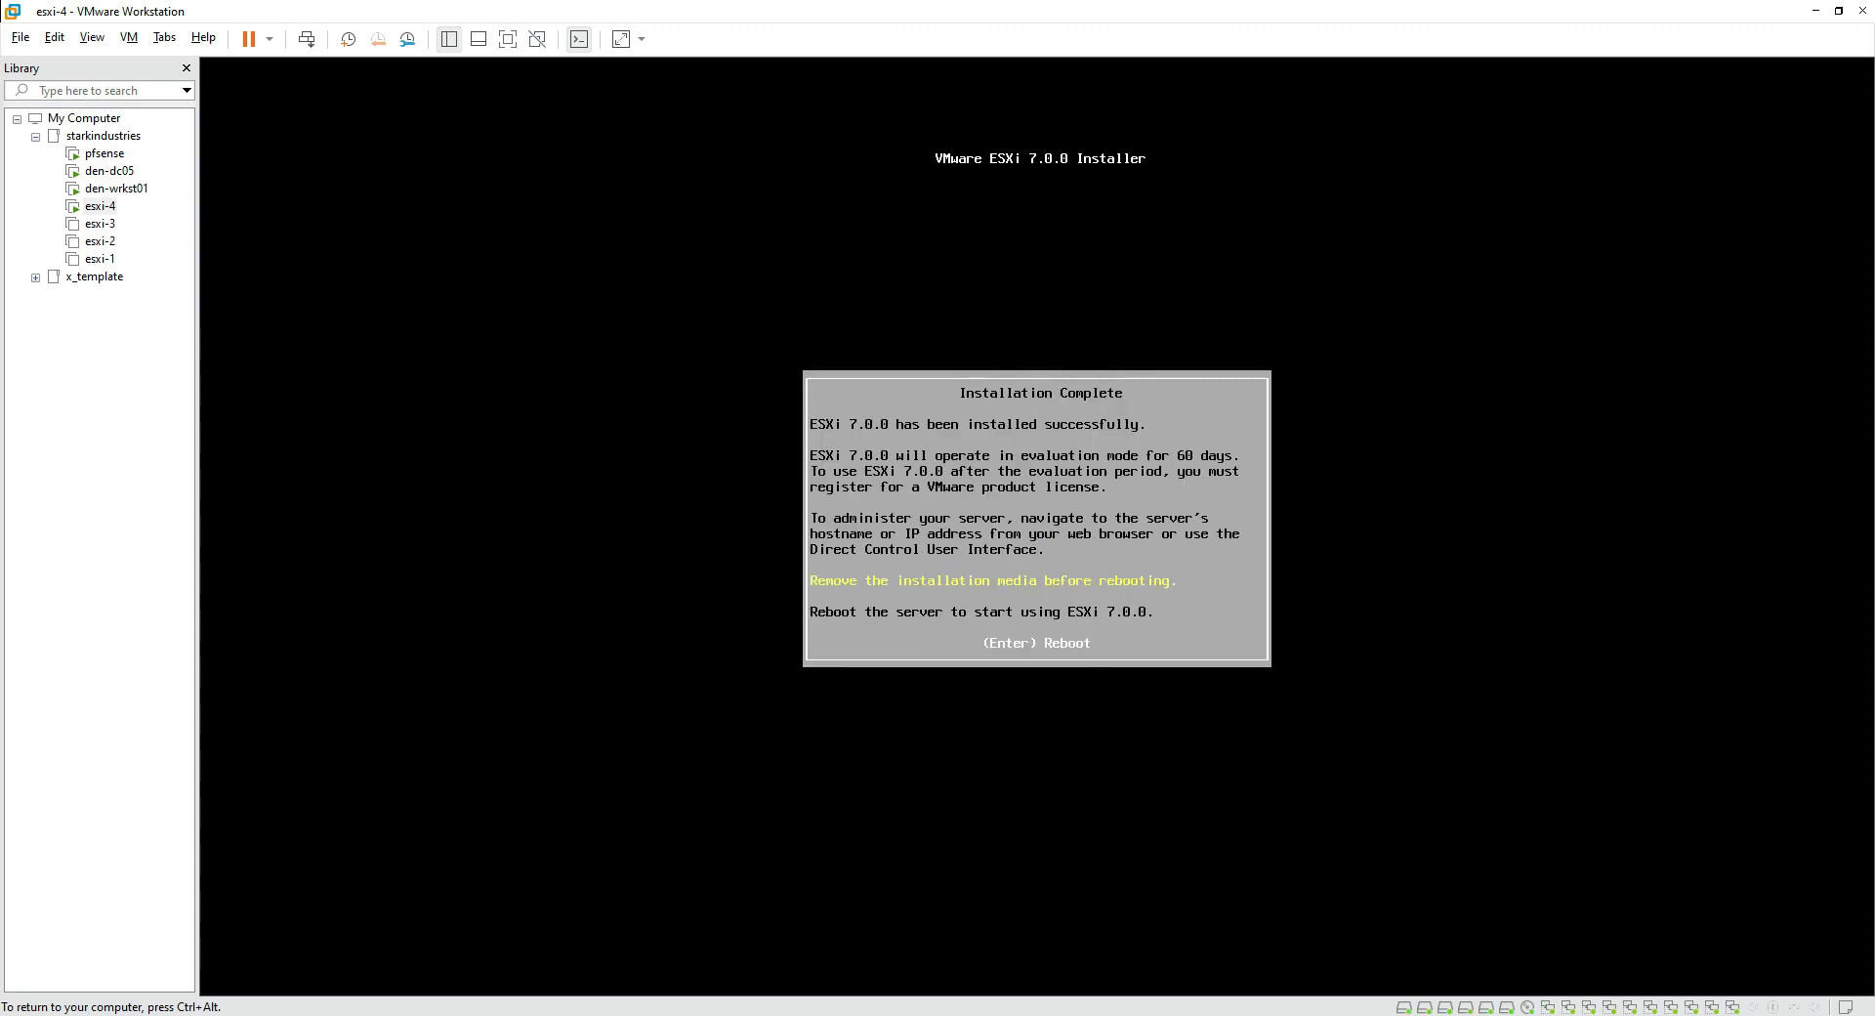
Step: Disconnect the installer ISO from esxi-4's CD/DVD drive and turn off Connect at power on
{"action": "key", "text": "ctrl+alt"}
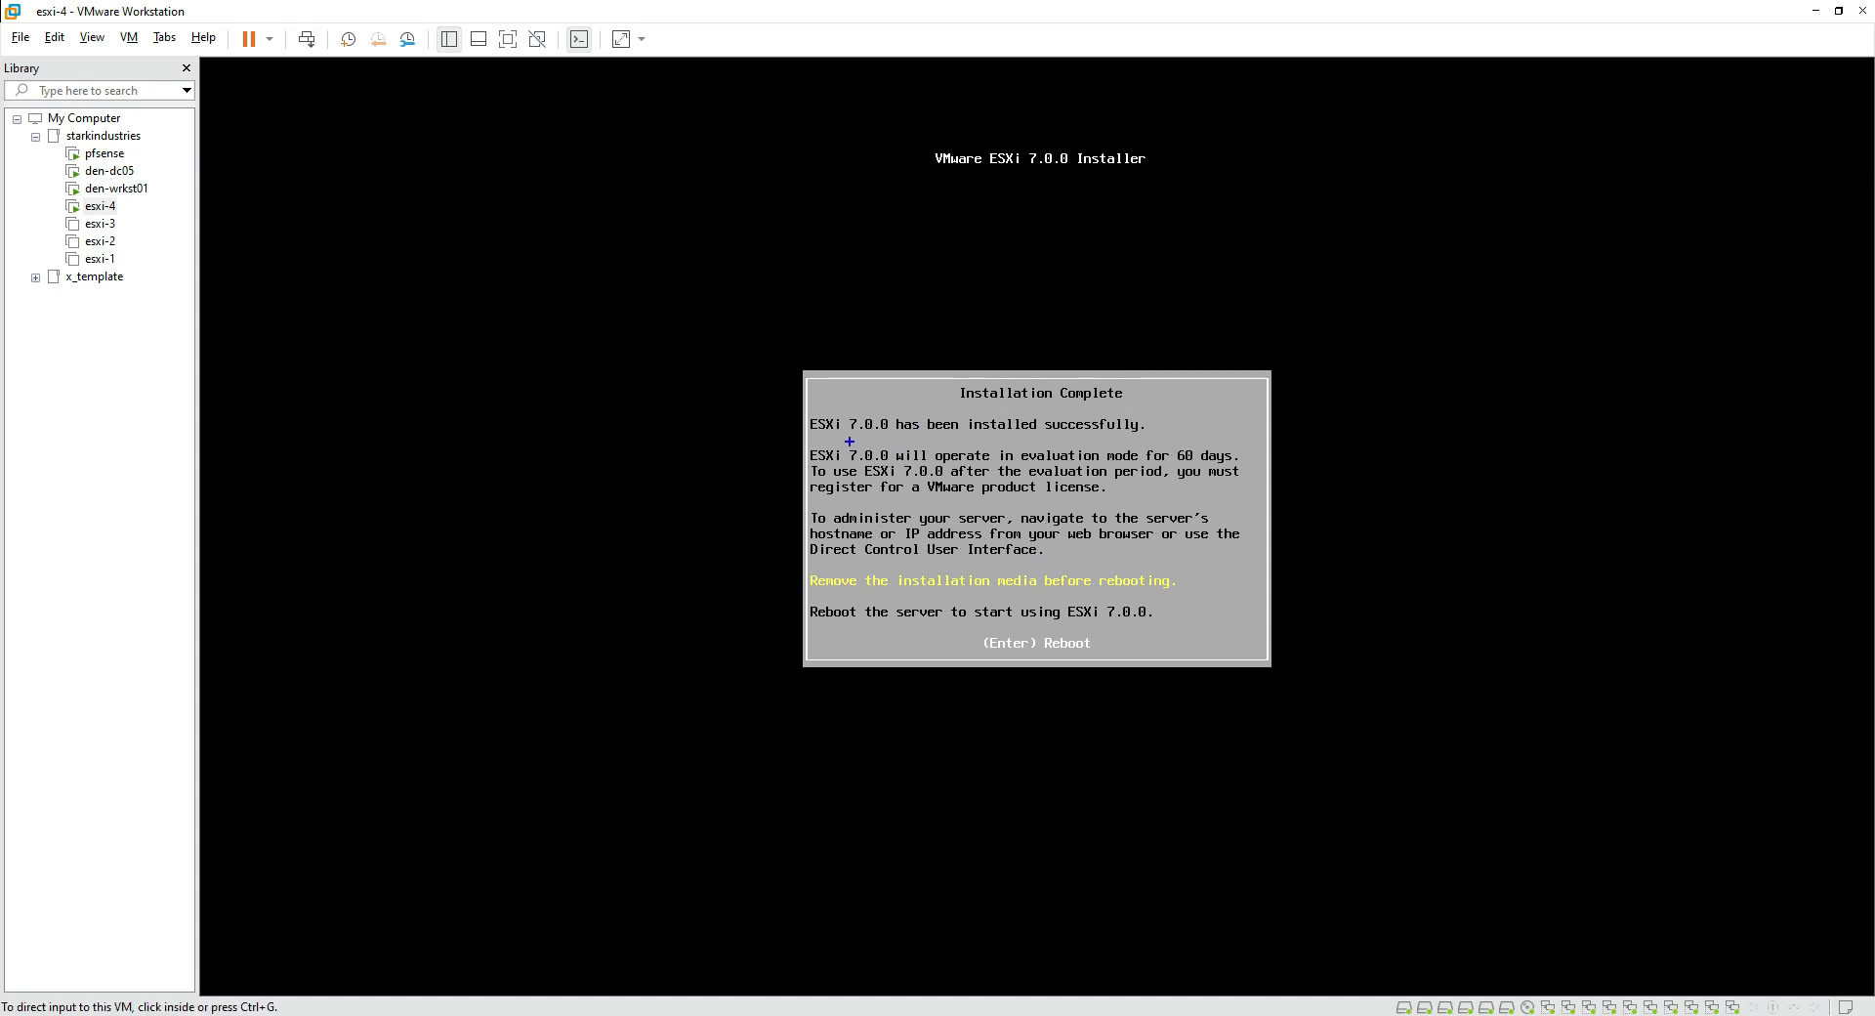
{"action": "left_click_drag", "start_coordinate": [808, 440], "coordinate": [1159, 438]}
{"action": "key", "text": "Escape"}
{"action": "left_click", "coordinate": [1530, 1007]}
{"action": "left_click", "coordinate": [976, 240]}
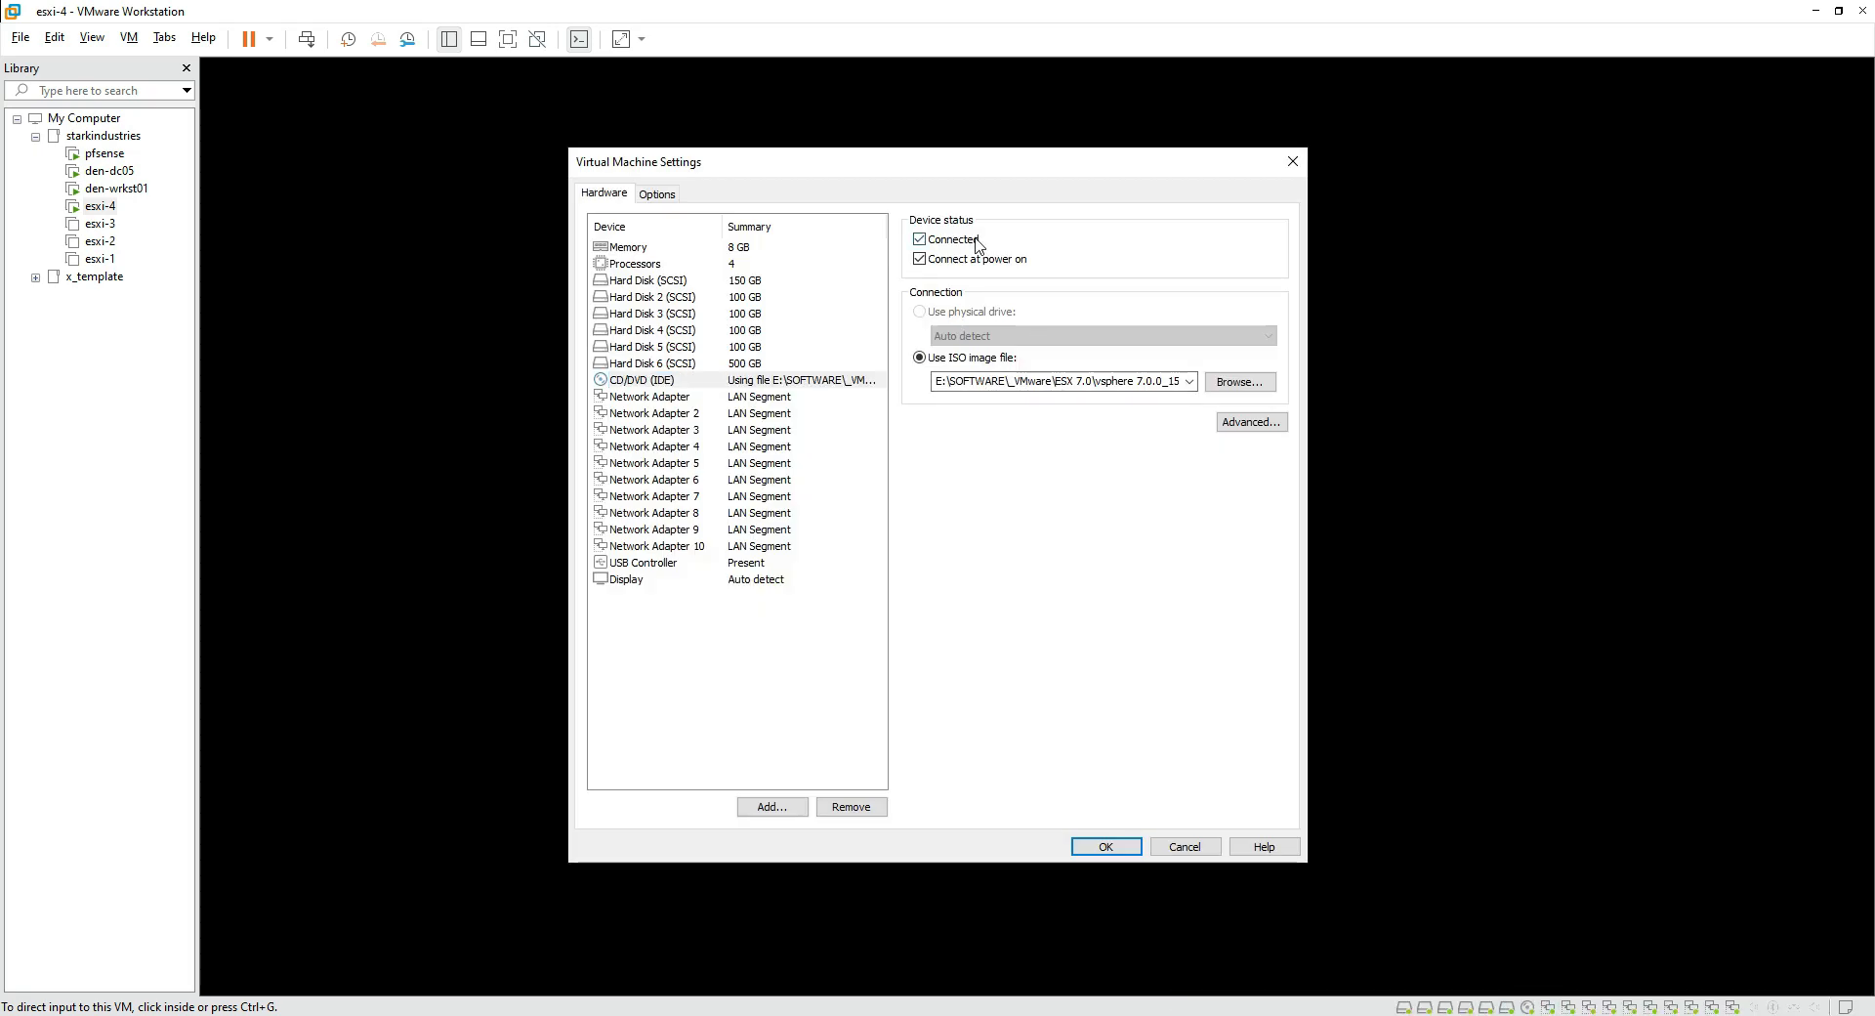
{"action": "left_click", "coordinate": [972, 260]}
{"action": "left_click", "coordinate": [1107, 847]}
{"action": "left_click", "coordinate": [1110, 557]}
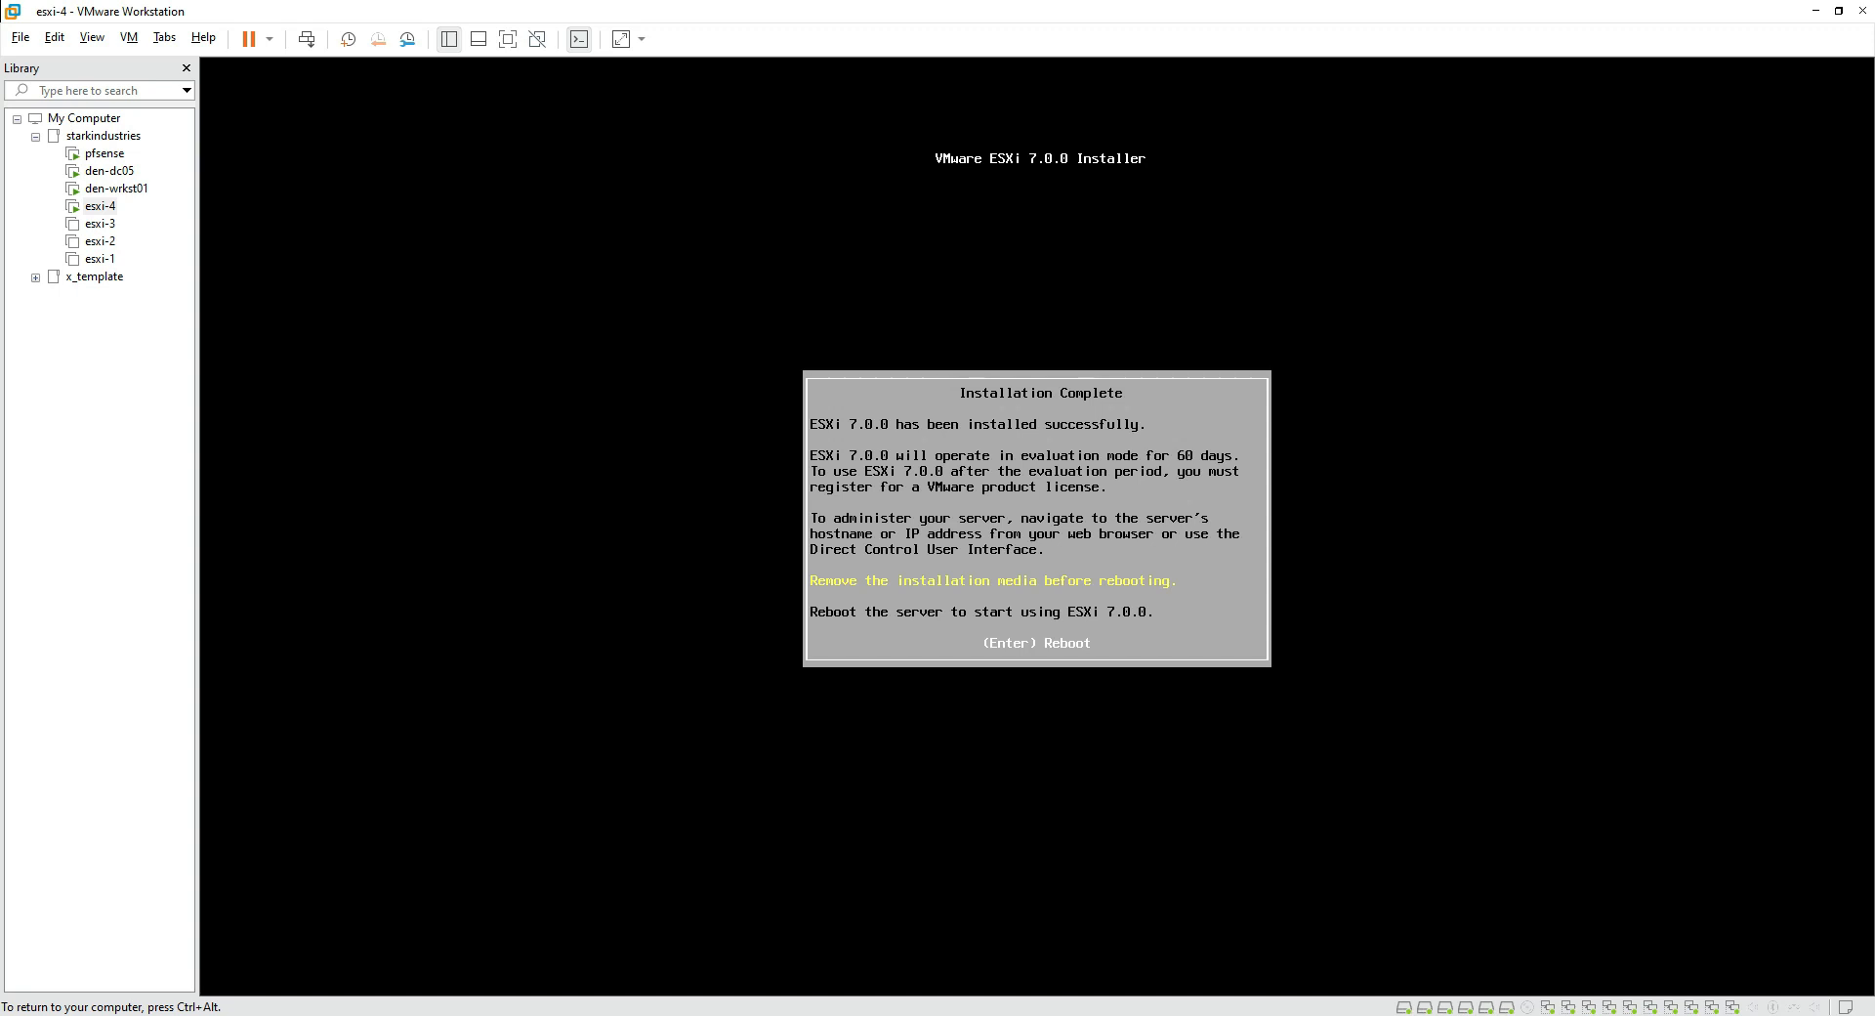
{"action": "key", "text": "Return"}
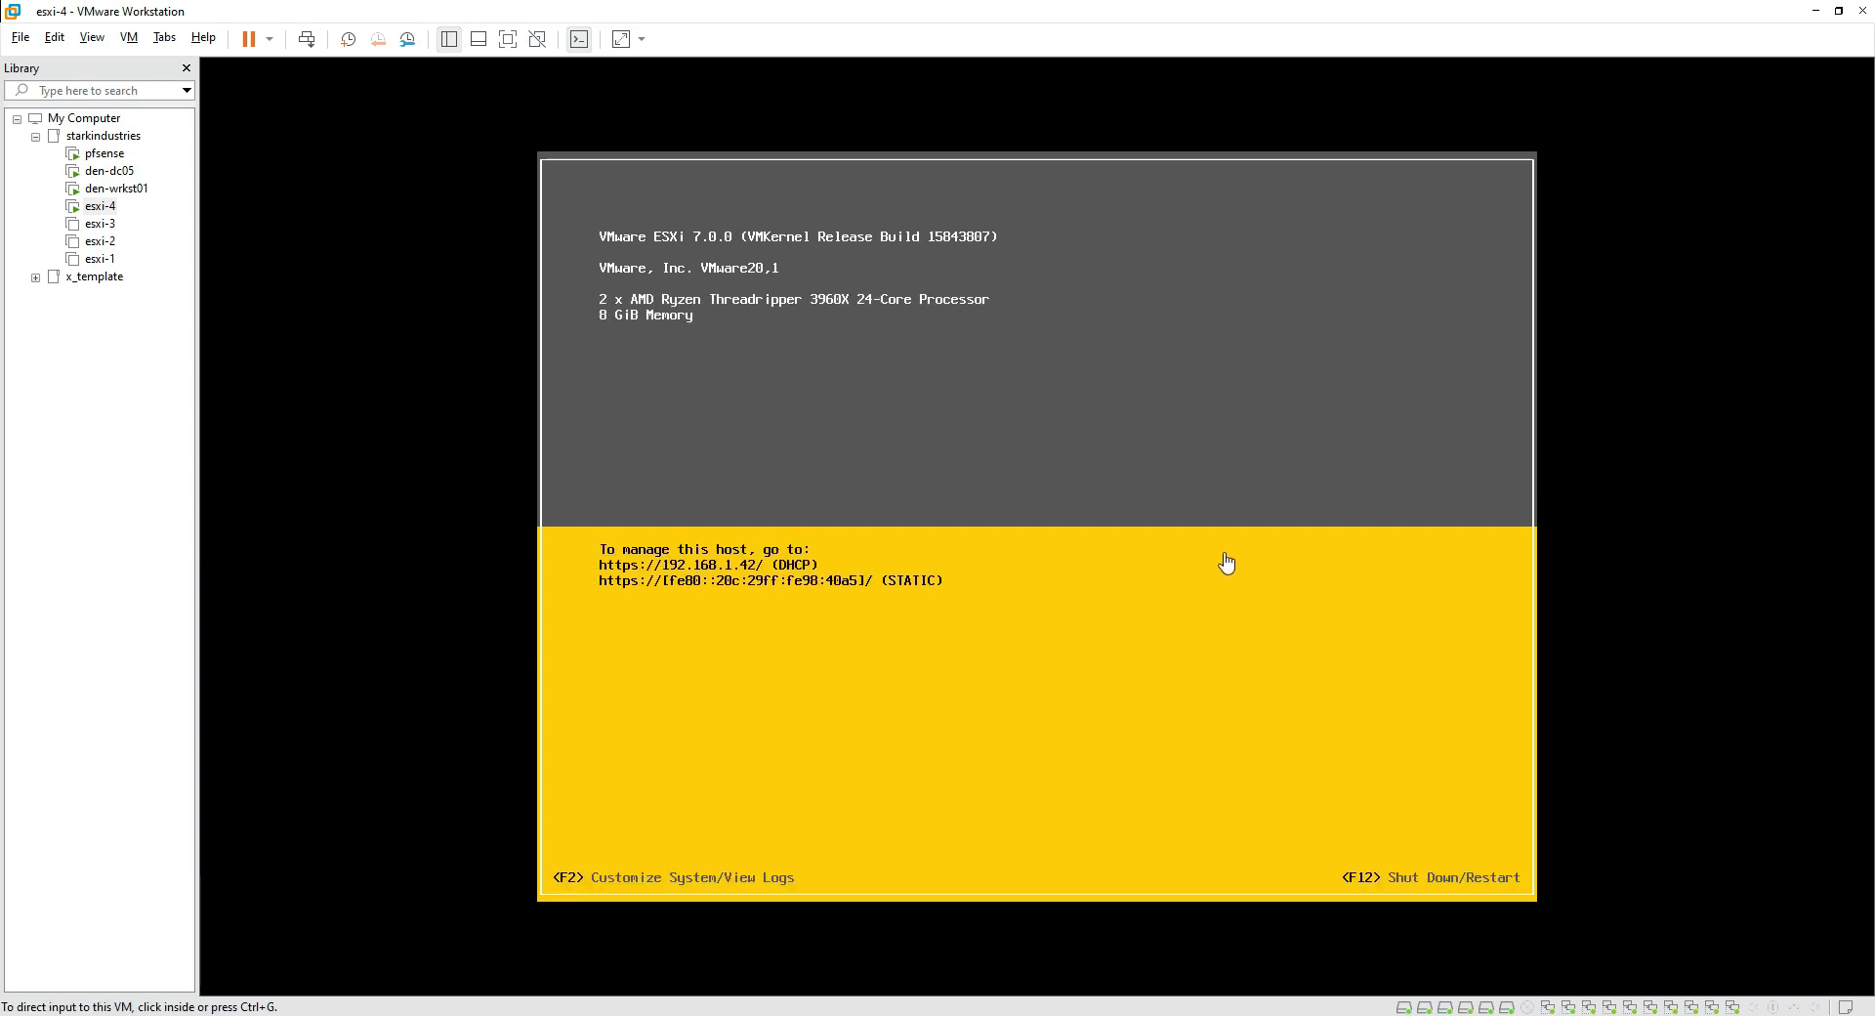
{"action": "left_click", "coordinate": [885, 576]}
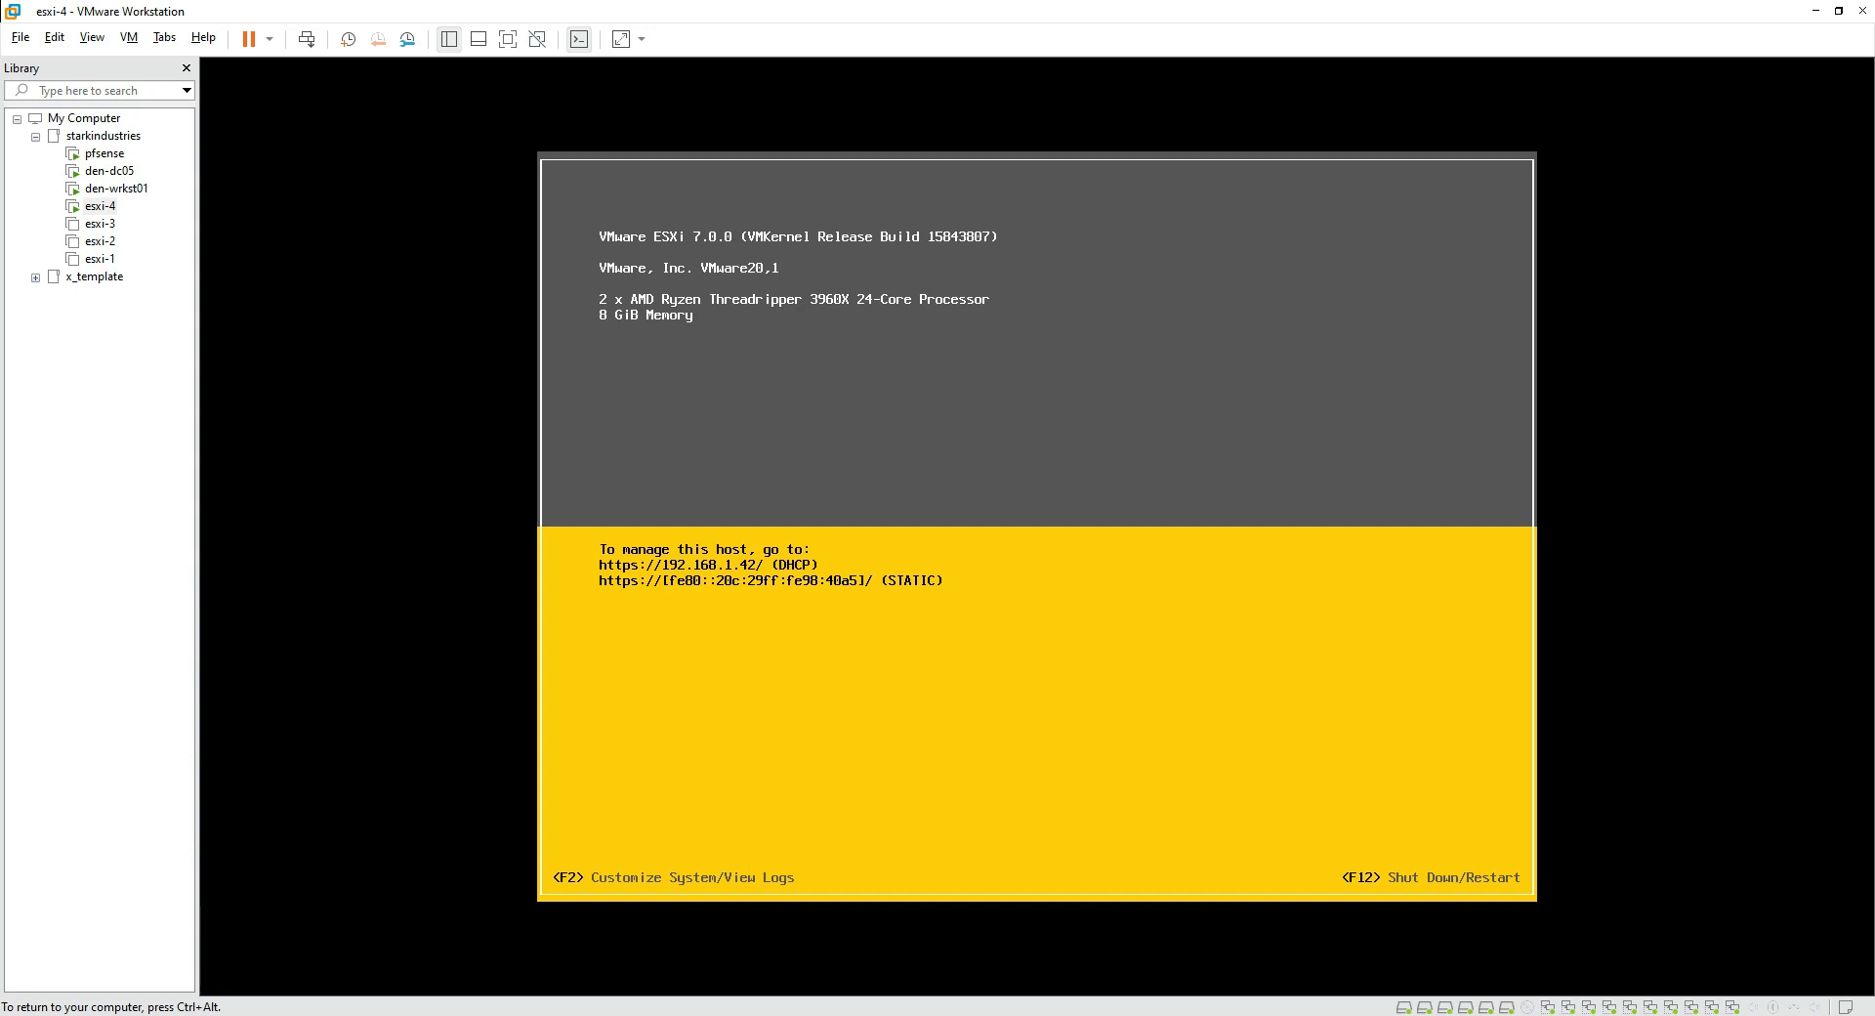
{"action": "key", "text": "ctrl+alt"}
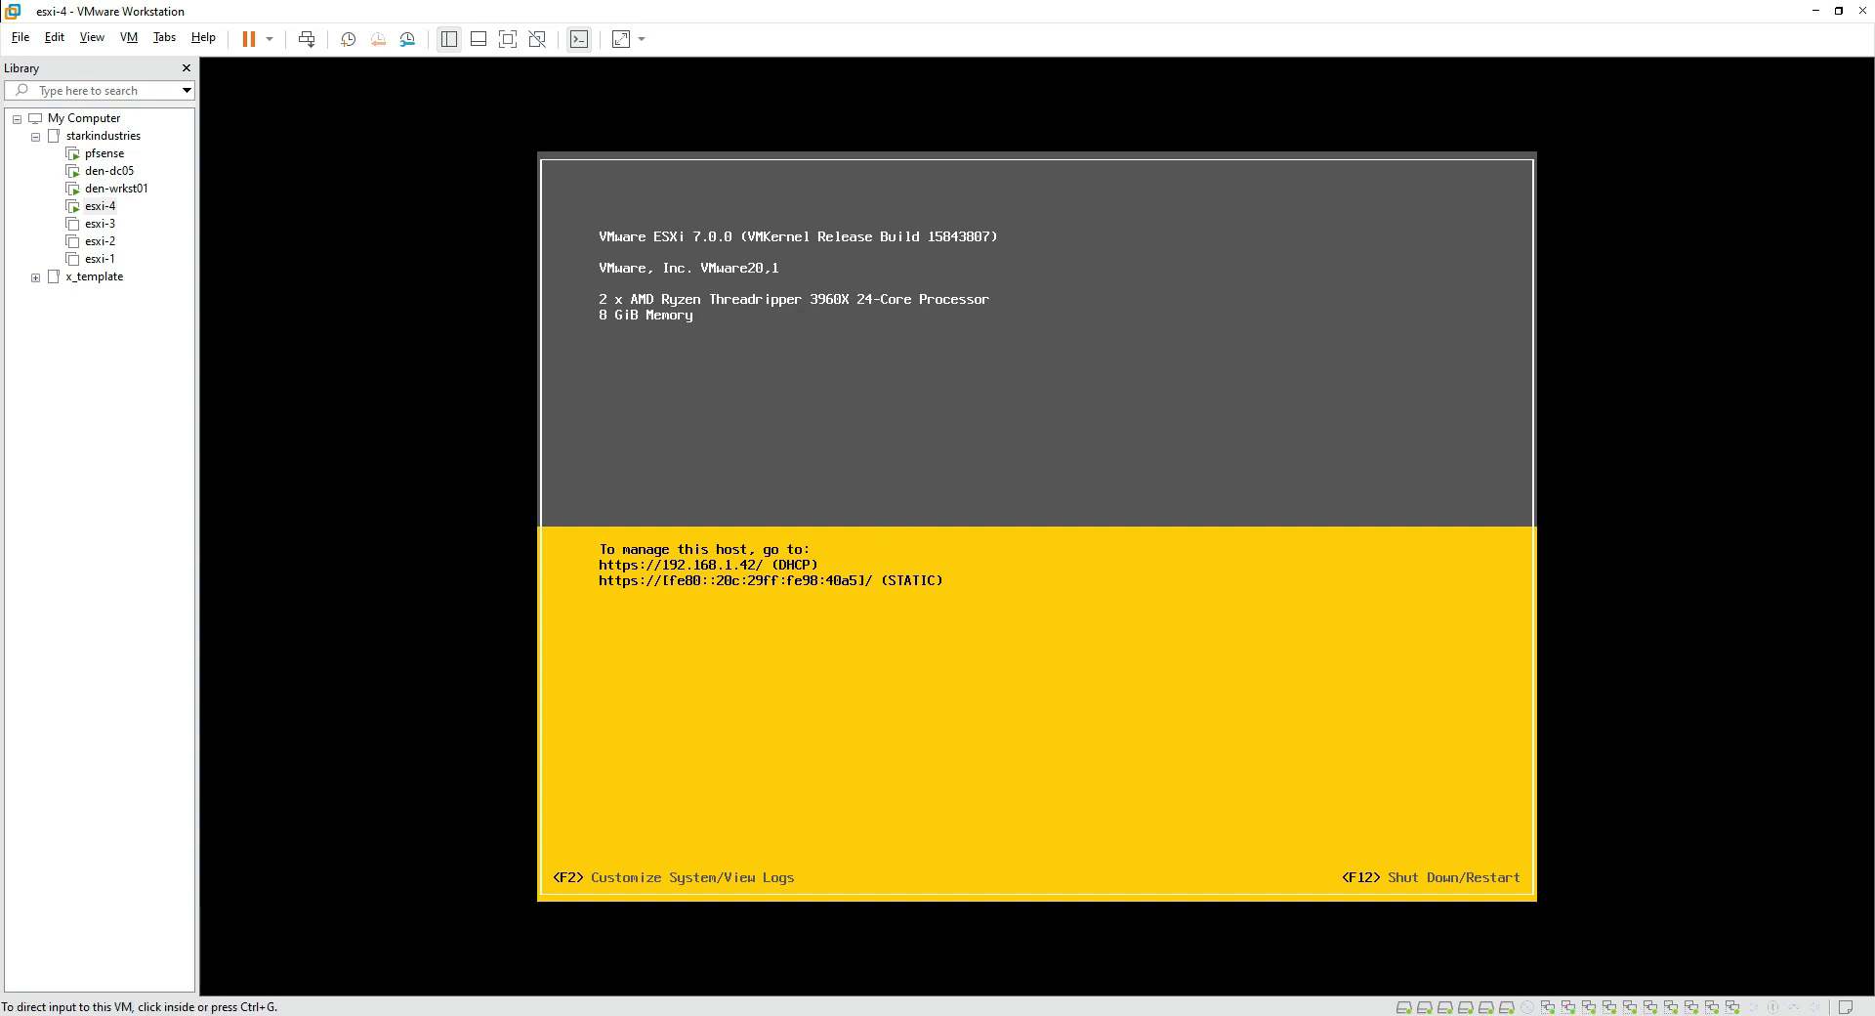
{"action": "left_click_drag", "start_coordinate": [586, 576], "coordinate": [822, 568]}
{"action": "key", "text": "Escape"}
{"action": "left_click", "coordinate": [853, 789]}
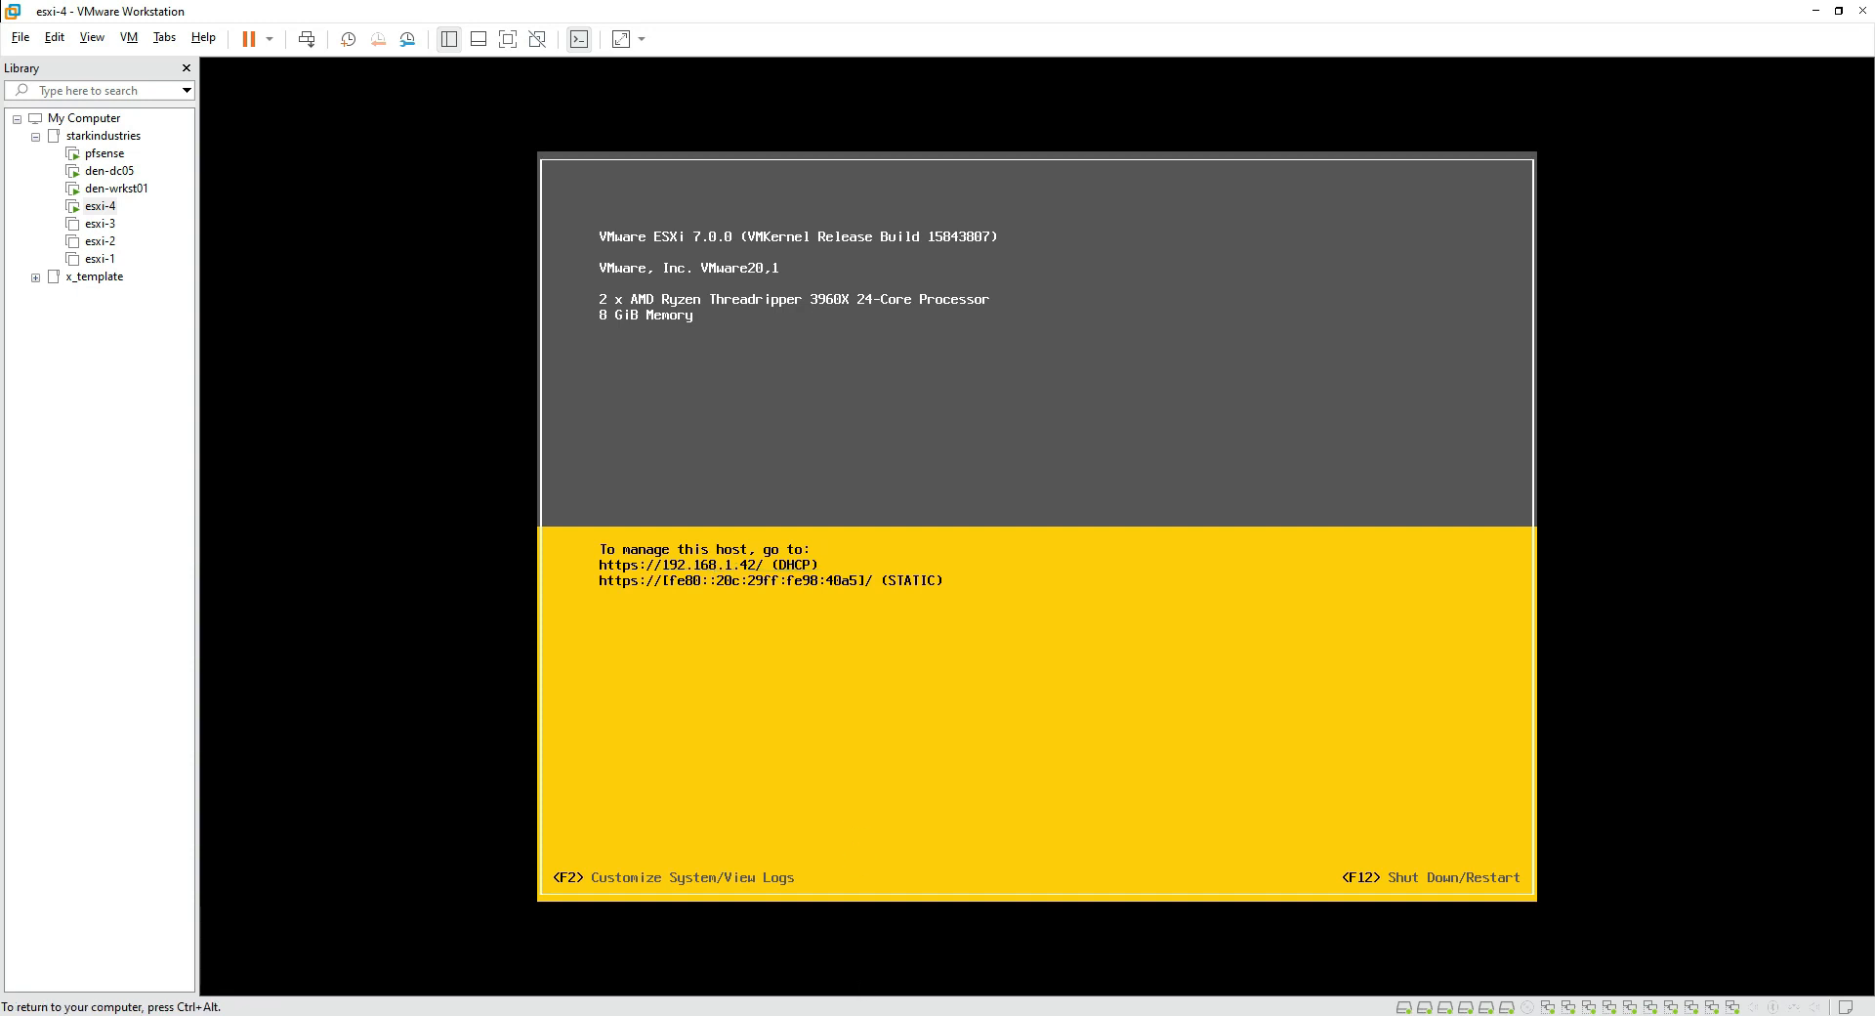
{"action": "left_click", "coordinate": [703, 1014]}
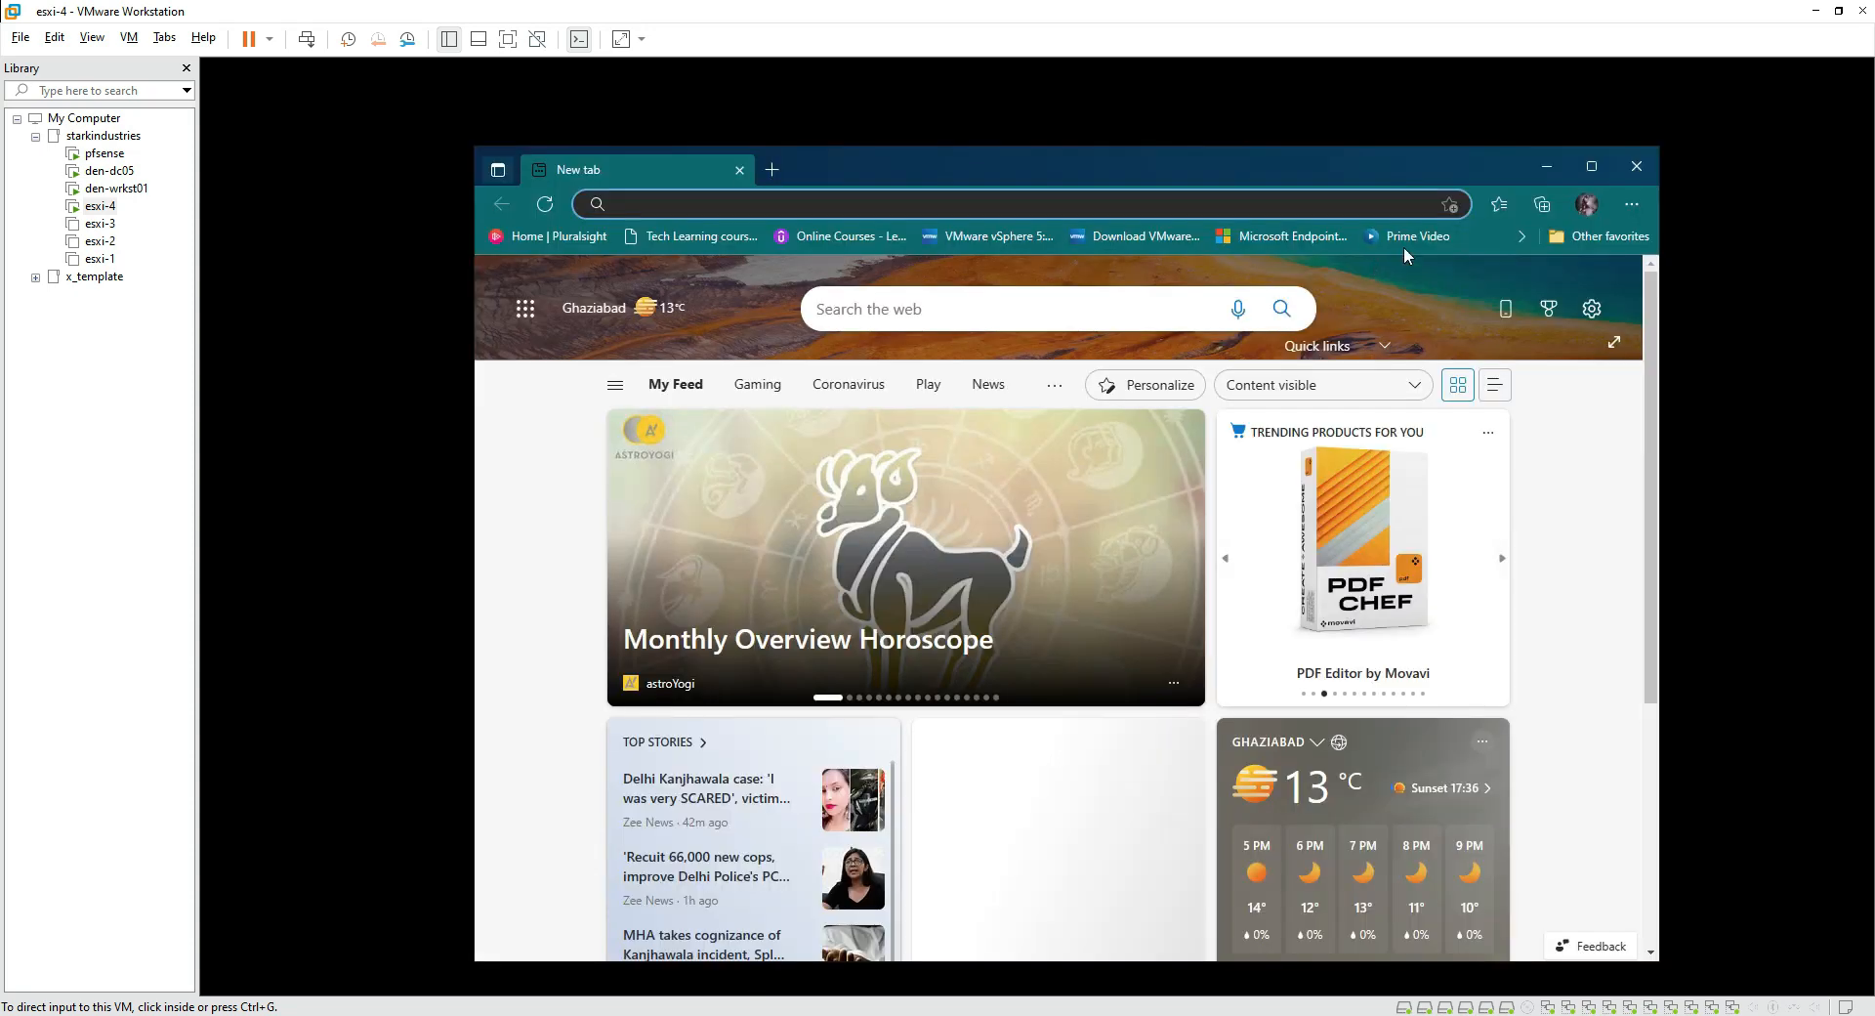
{"action": "left_click", "coordinate": [1630, 164]}
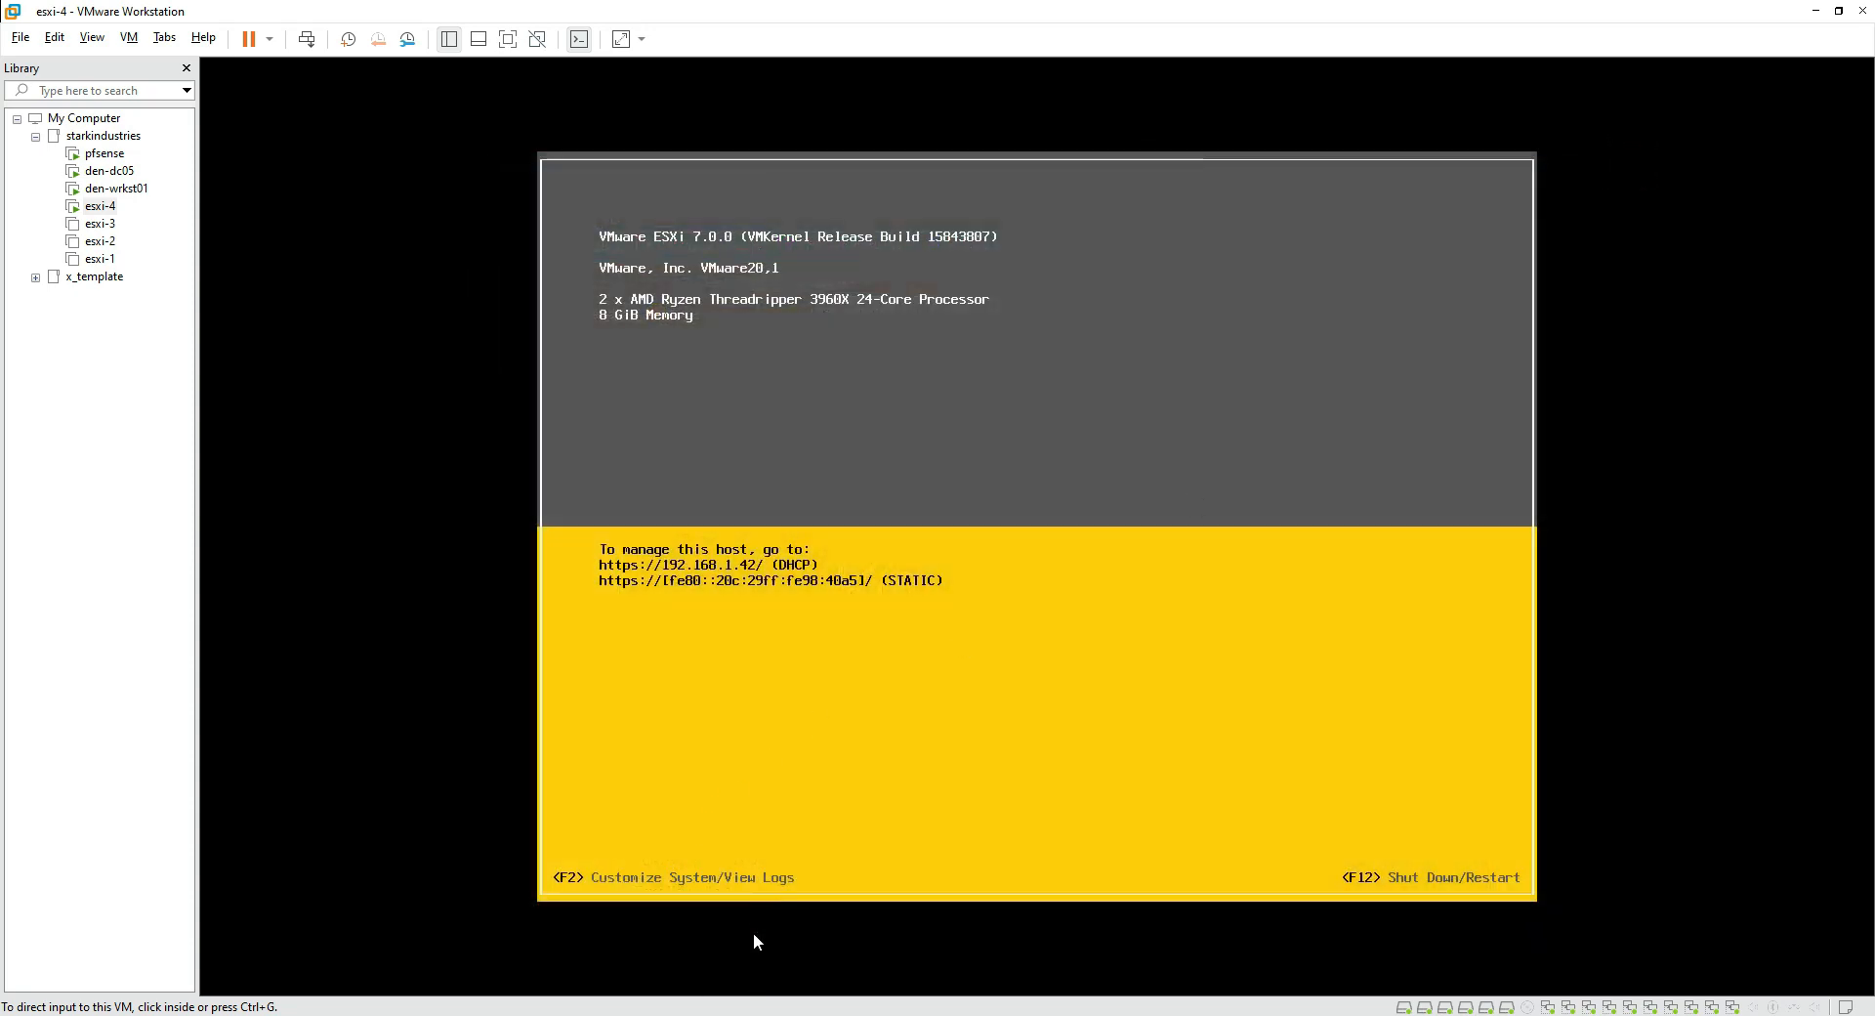
{"action": "left_click", "coordinate": [703, 1014]}
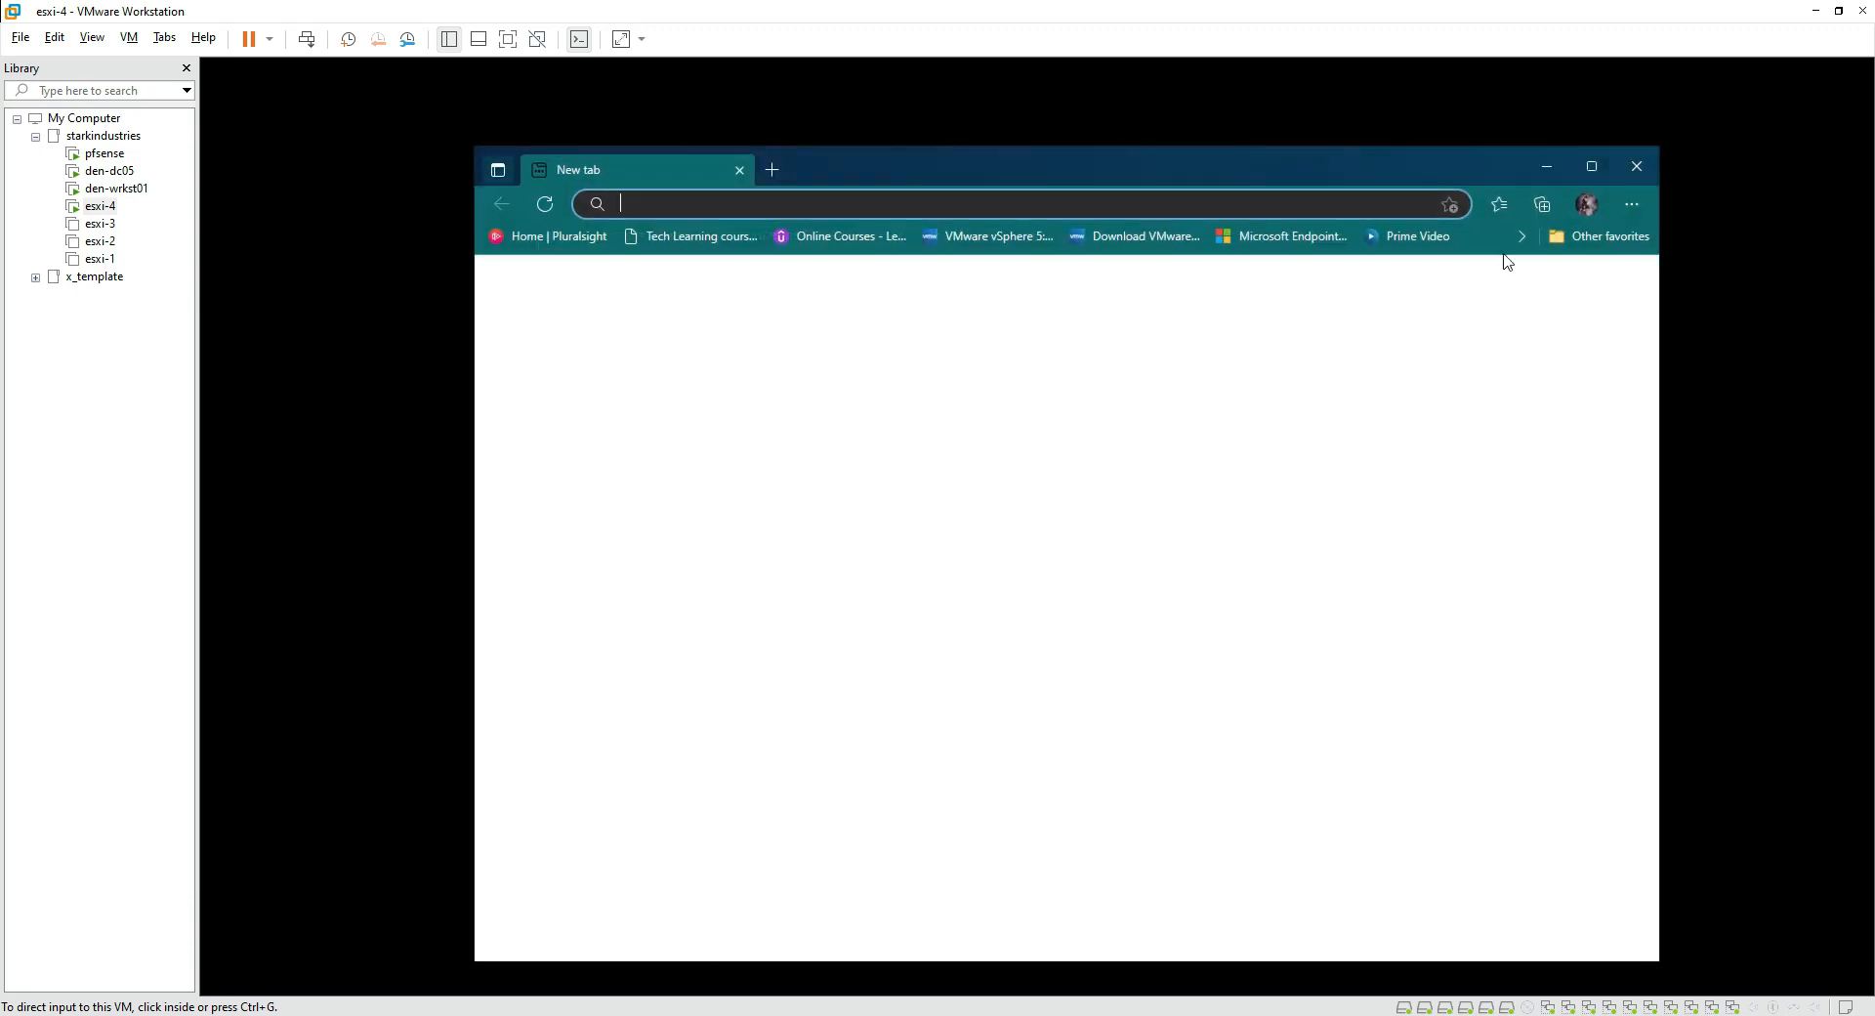
{"action": "left_click", "coordinate": [1643, 165]}
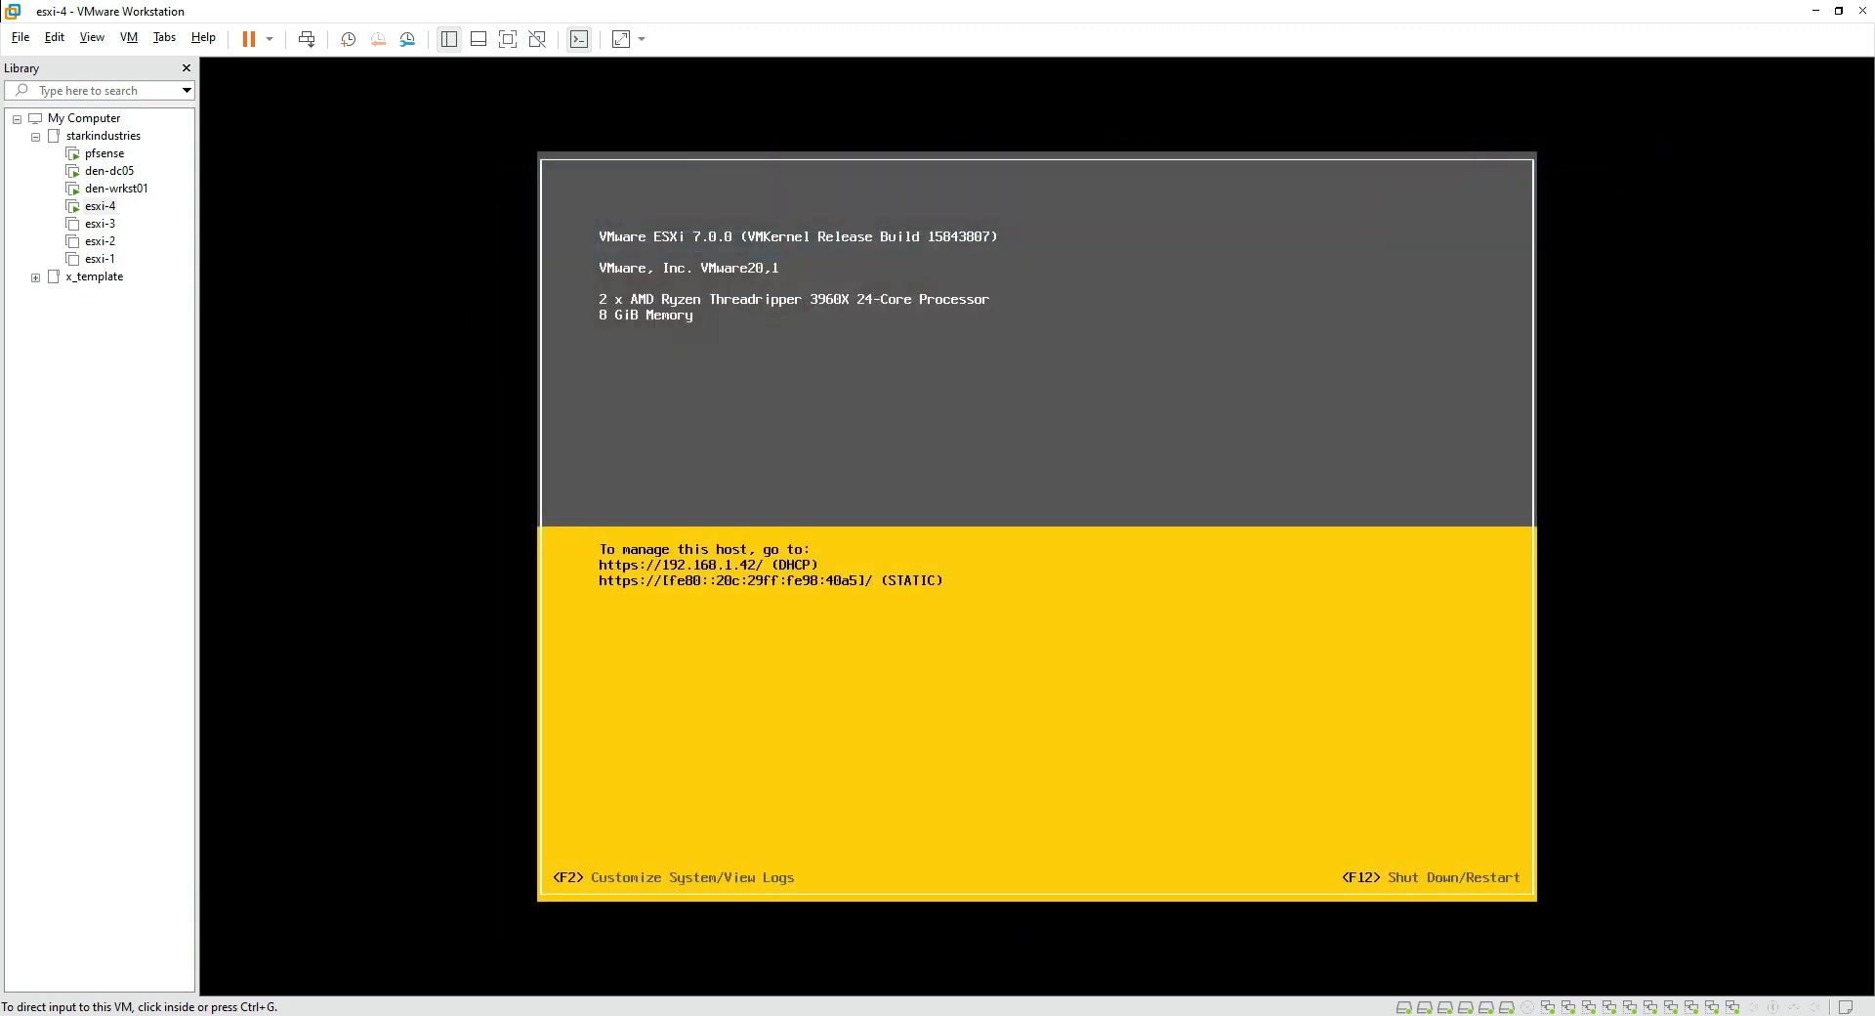
{"action": "left_click_drag", "start_coordinate": [543, 887], "coordinate": [796, 889]}
{"action": "left_click_drag", "start_coordinate": [1338, 887], "coordinate": [1530, 891]}
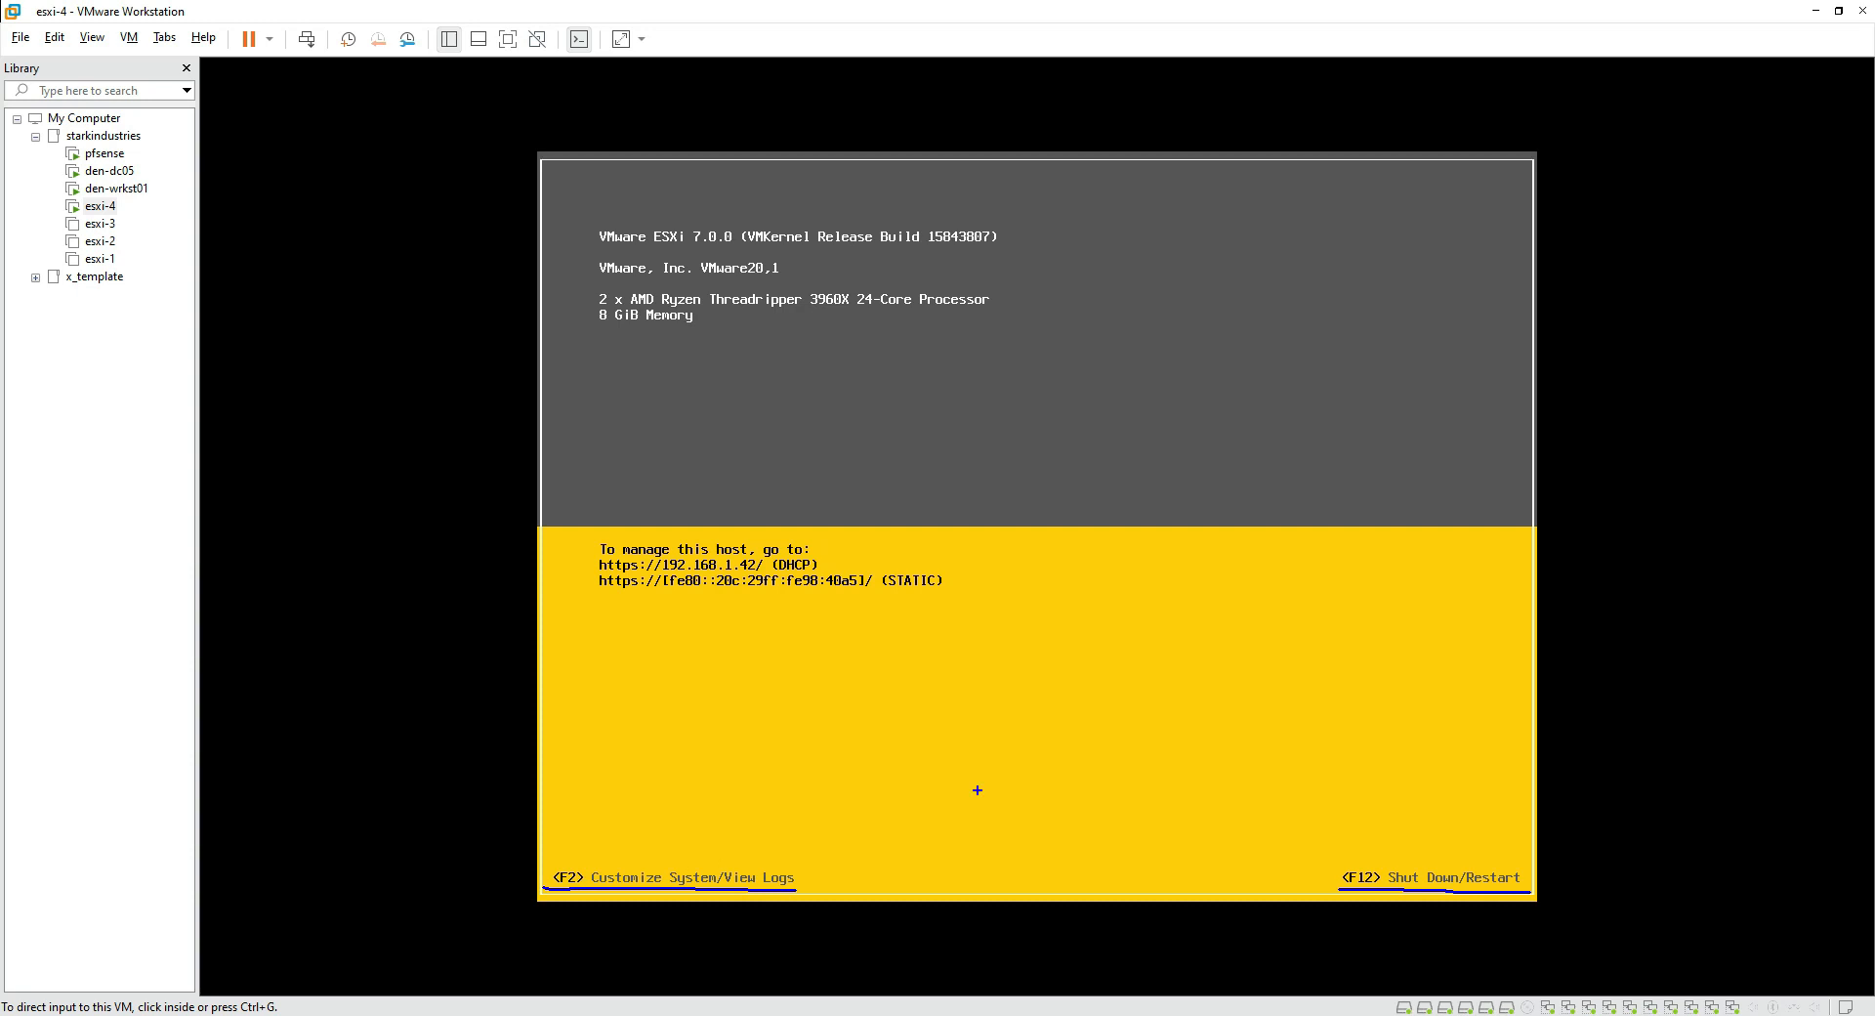
Step: Log in to the ESXi System Customization screen as root
{"action": "key", "text": "Escape"}
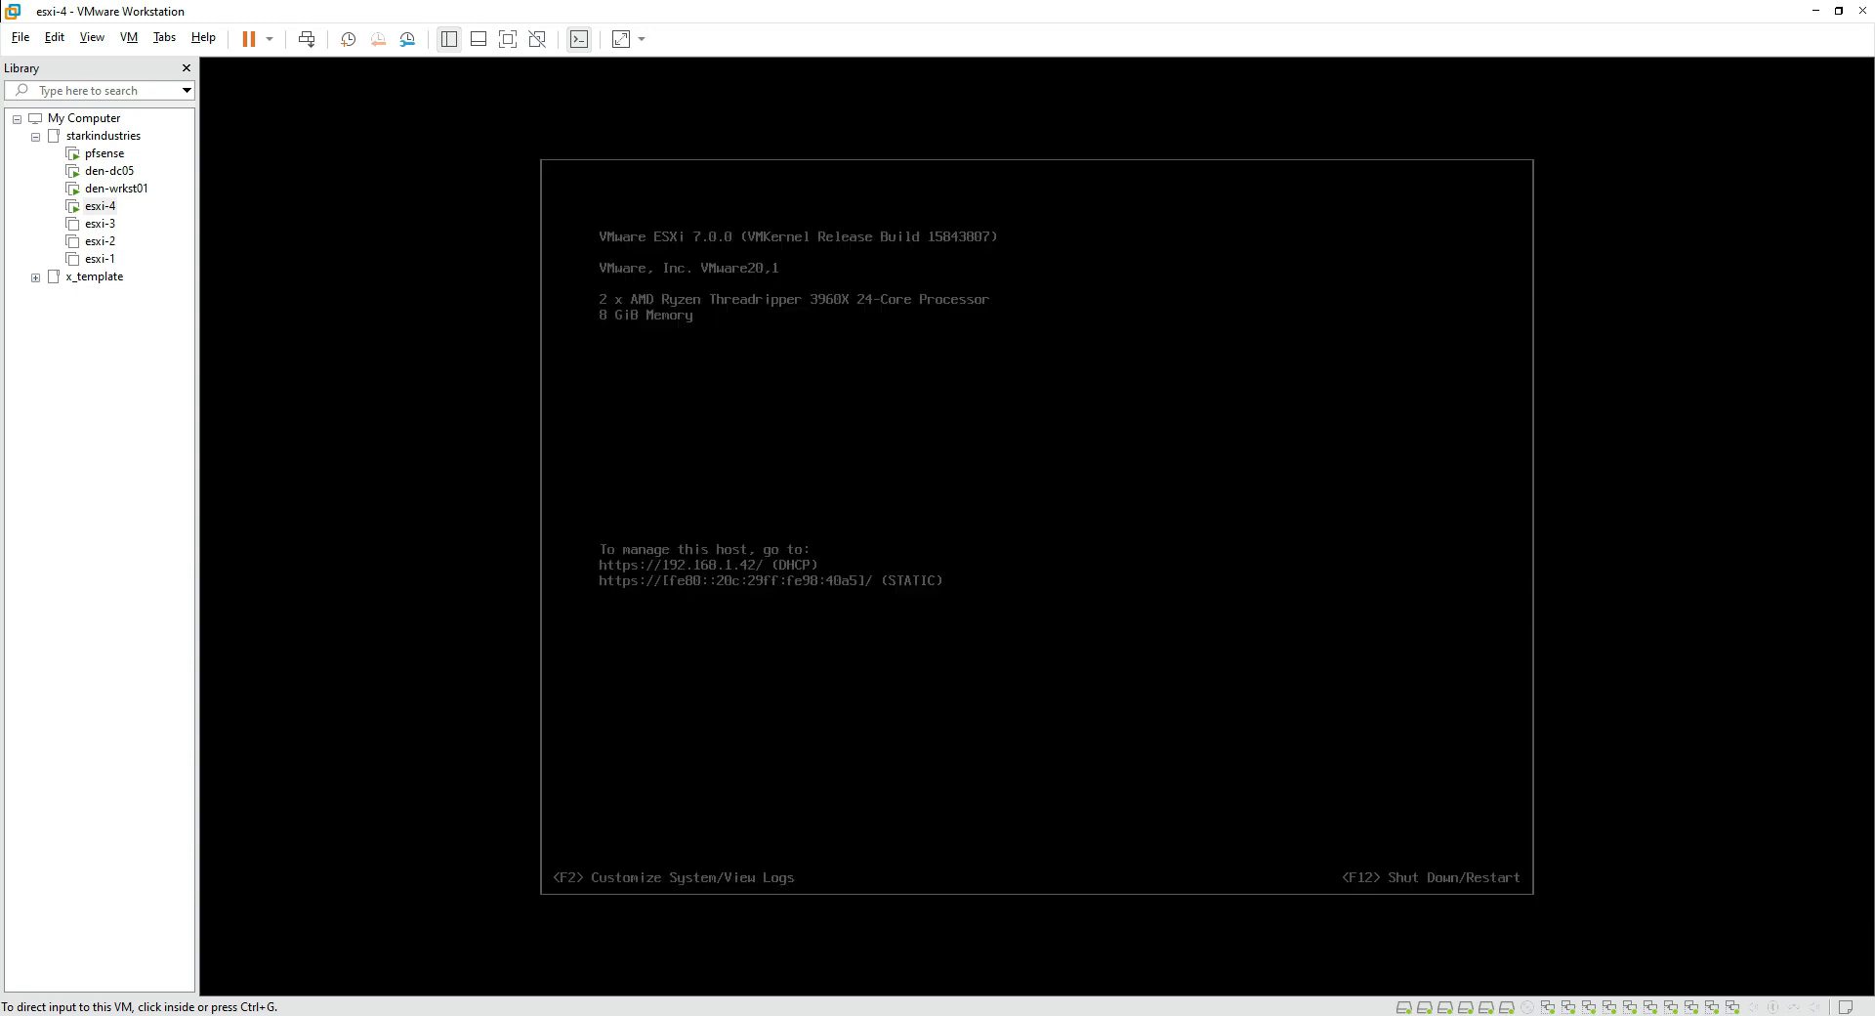
{"action": "left_click", "coordinate": [840, 844]}
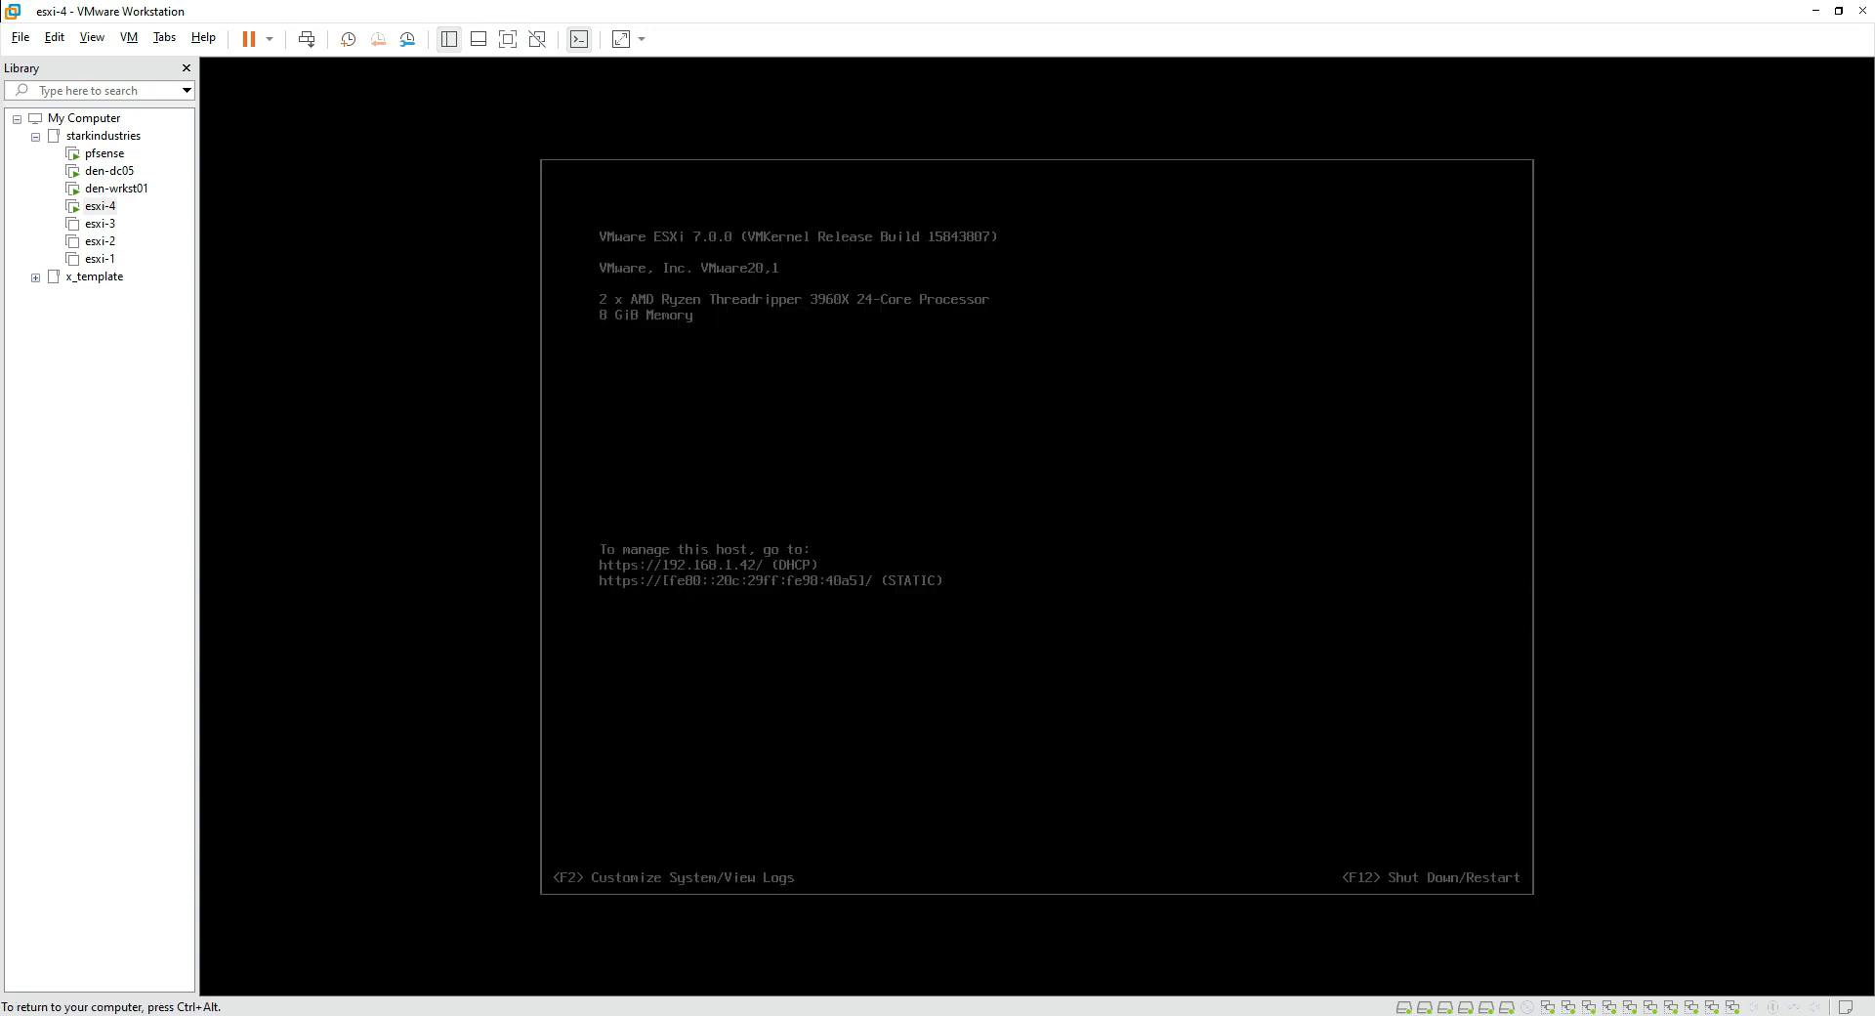
{"action": "key", "text": "F2"}
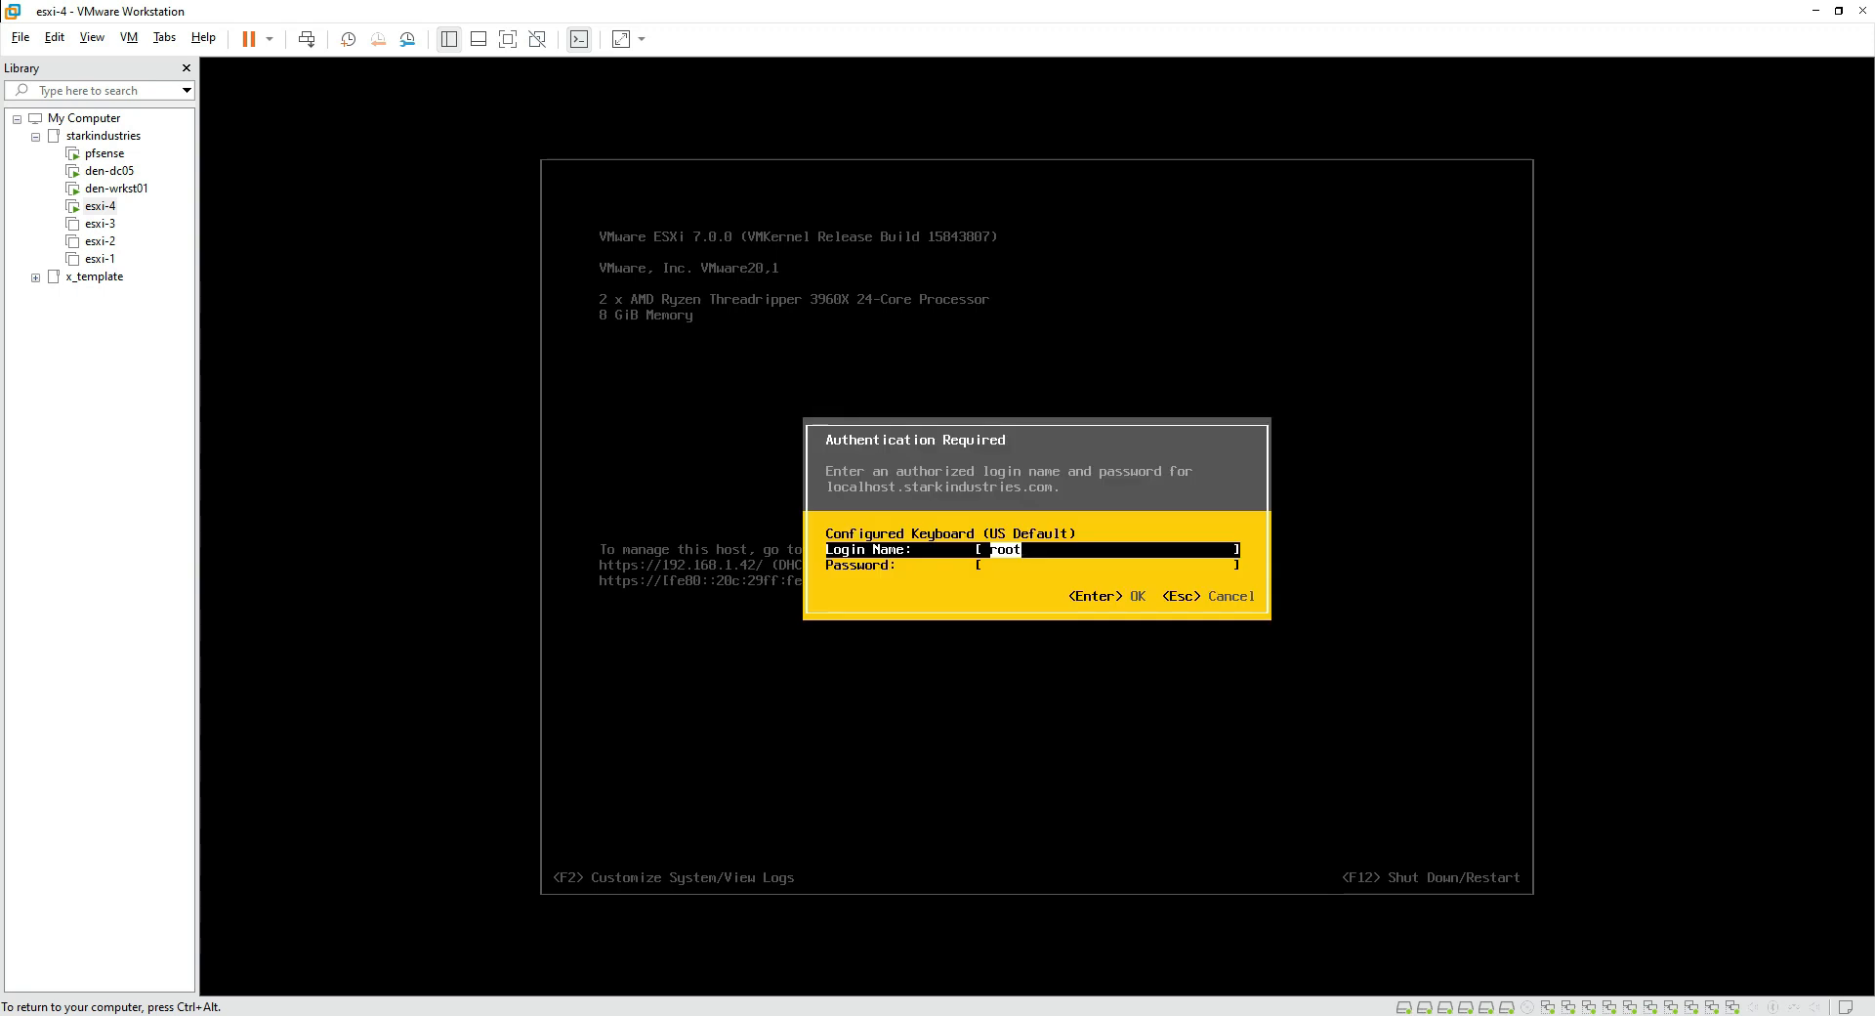
{"action": "key", "text": "Tab"}
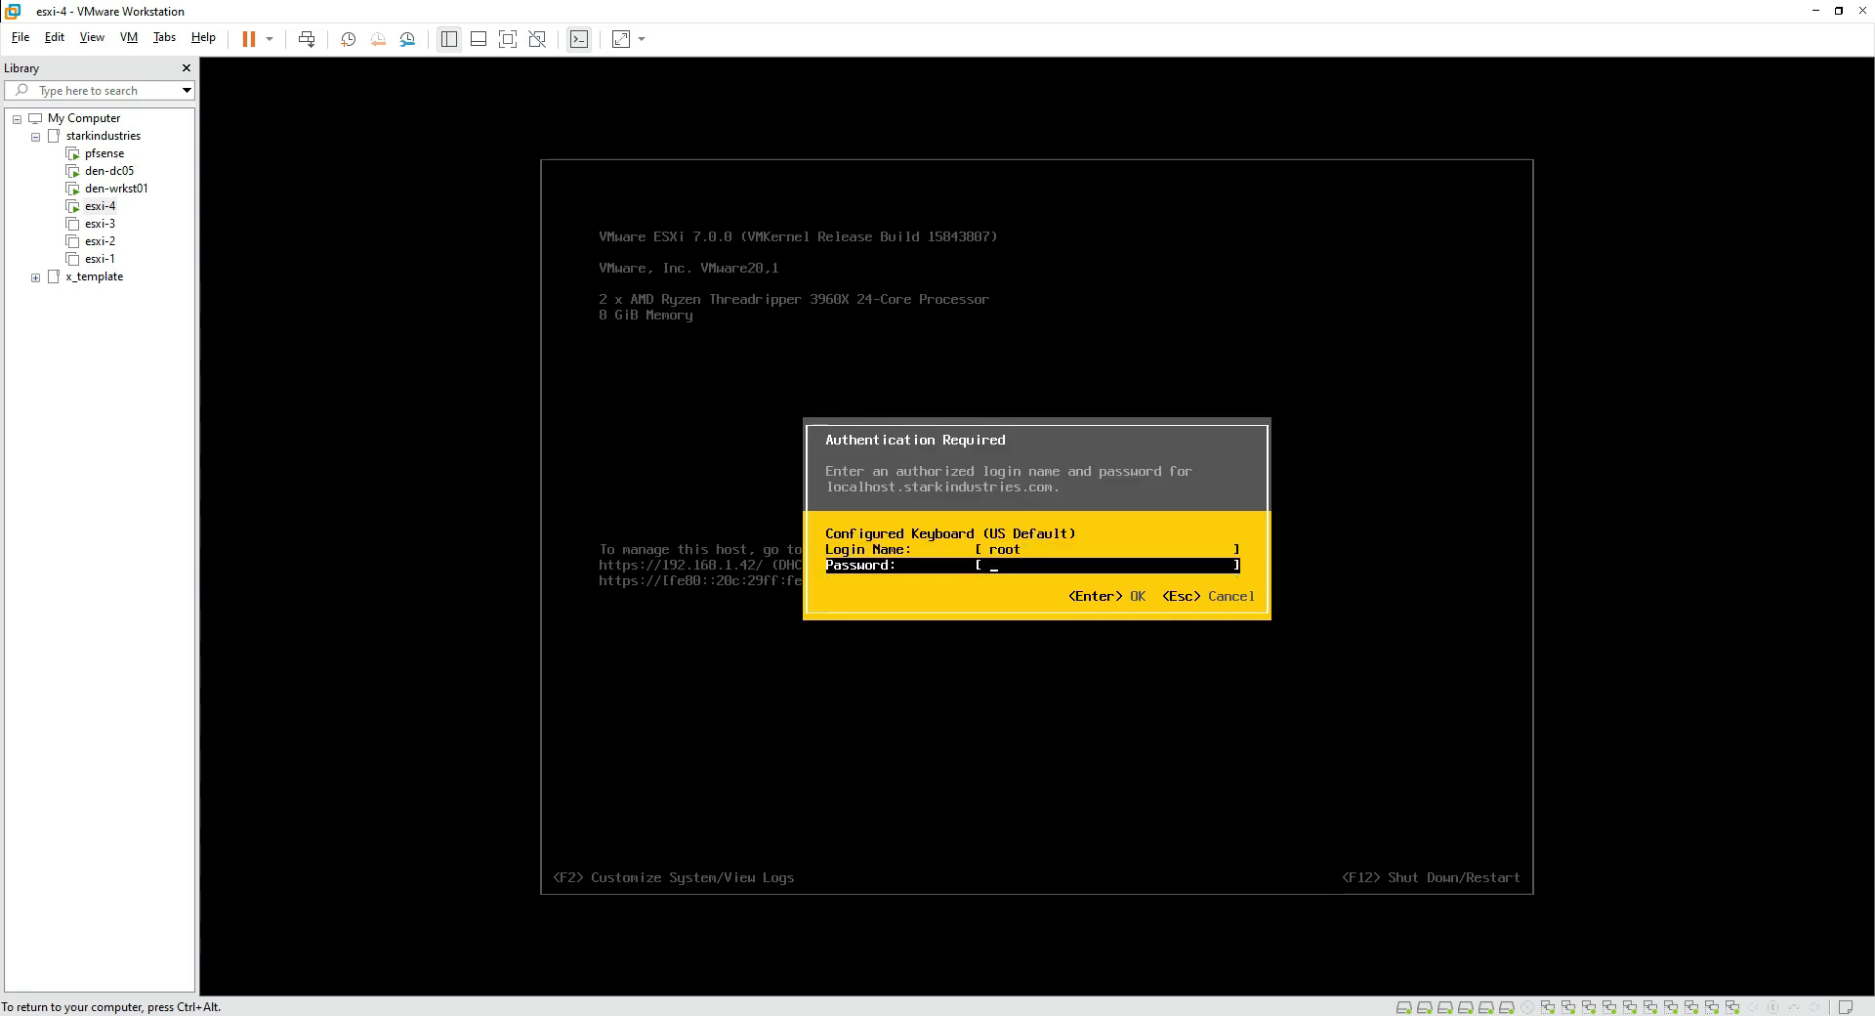
{"action": "type", "text": "**********"}
{"action": "key", "text": "Return"}
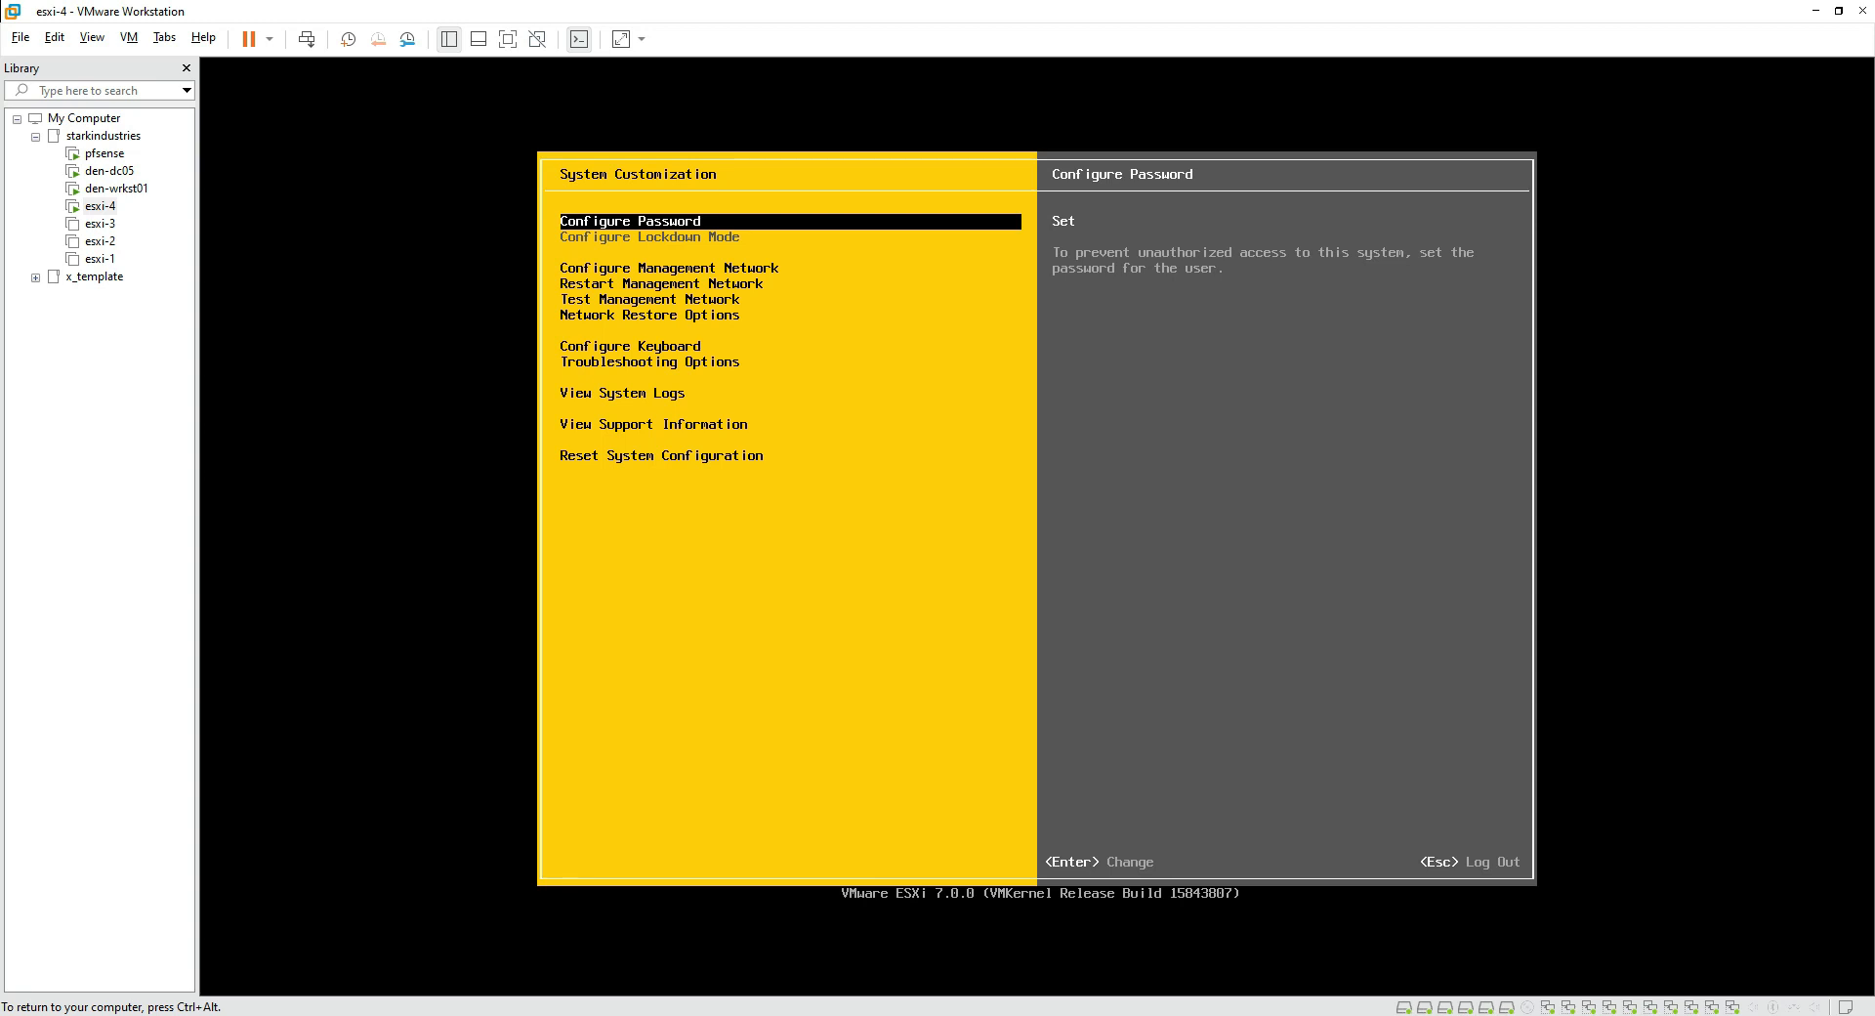
Step: Keep vmnic0 as the only management network adapter in Configure Management Network
{"action": "key", "text": "Down"}
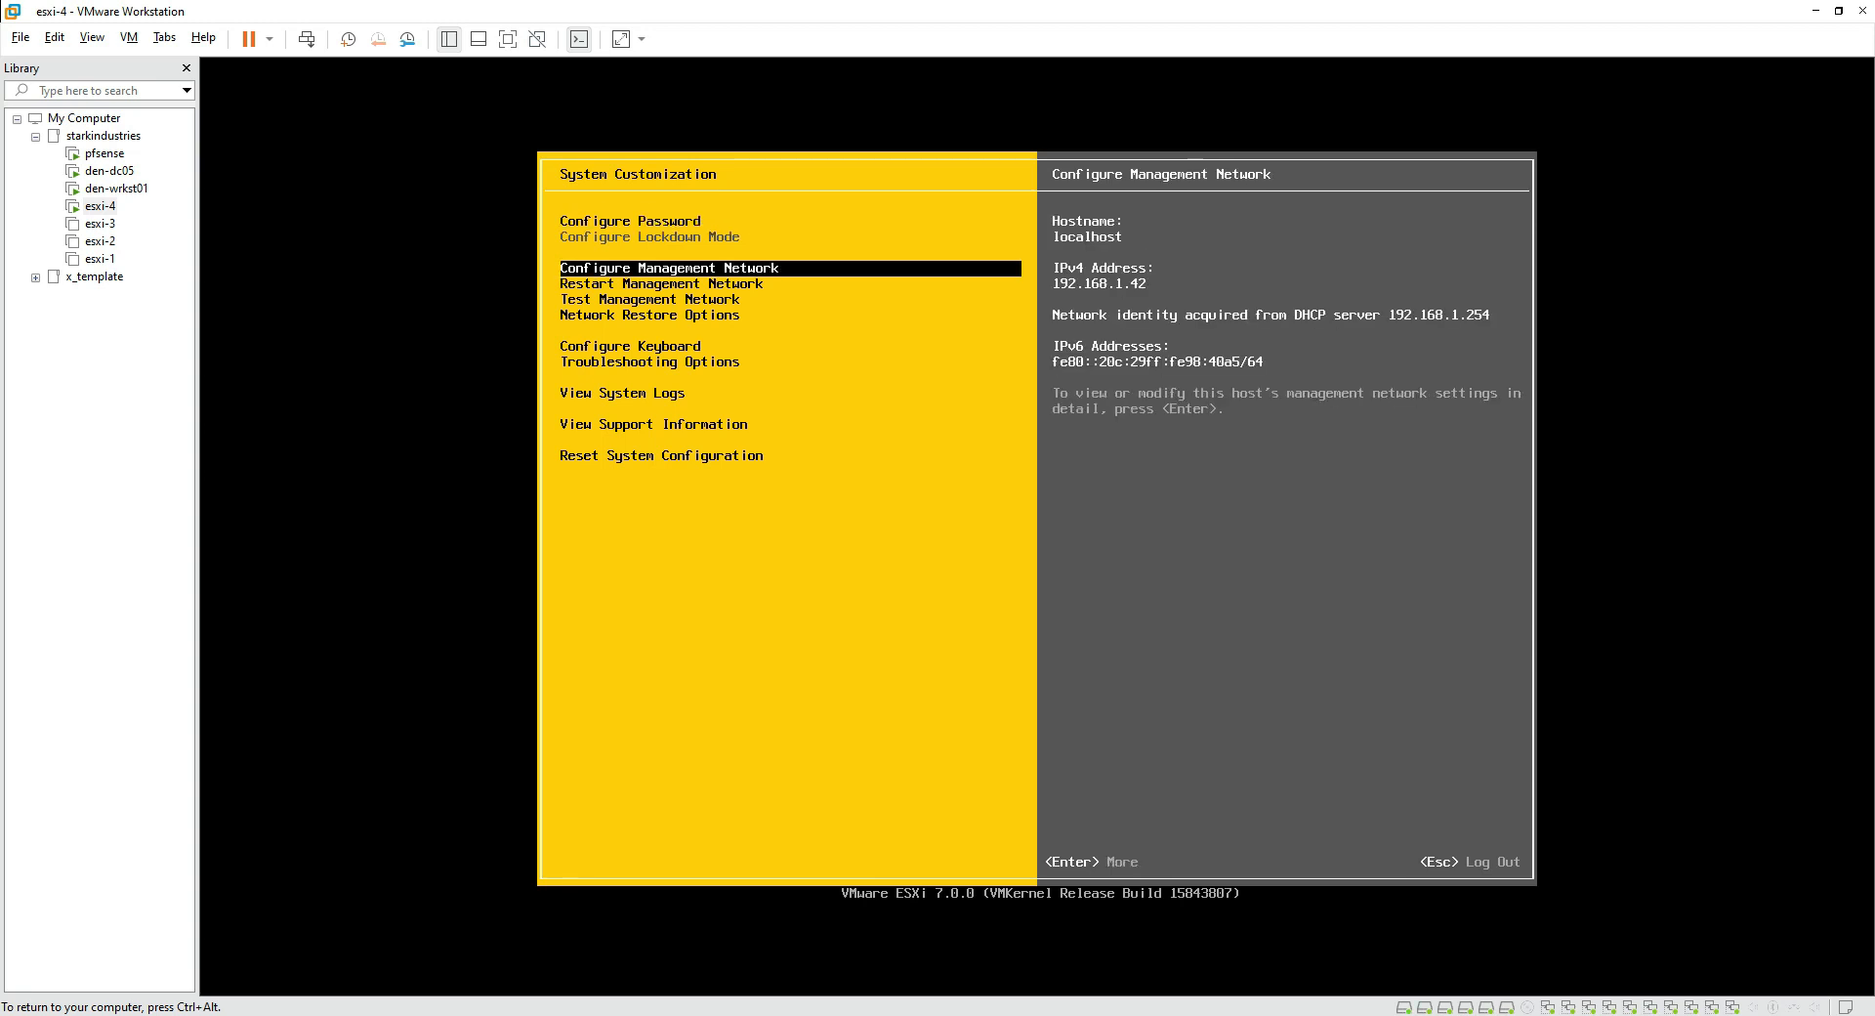
{"action": "key", "text": "Return"}
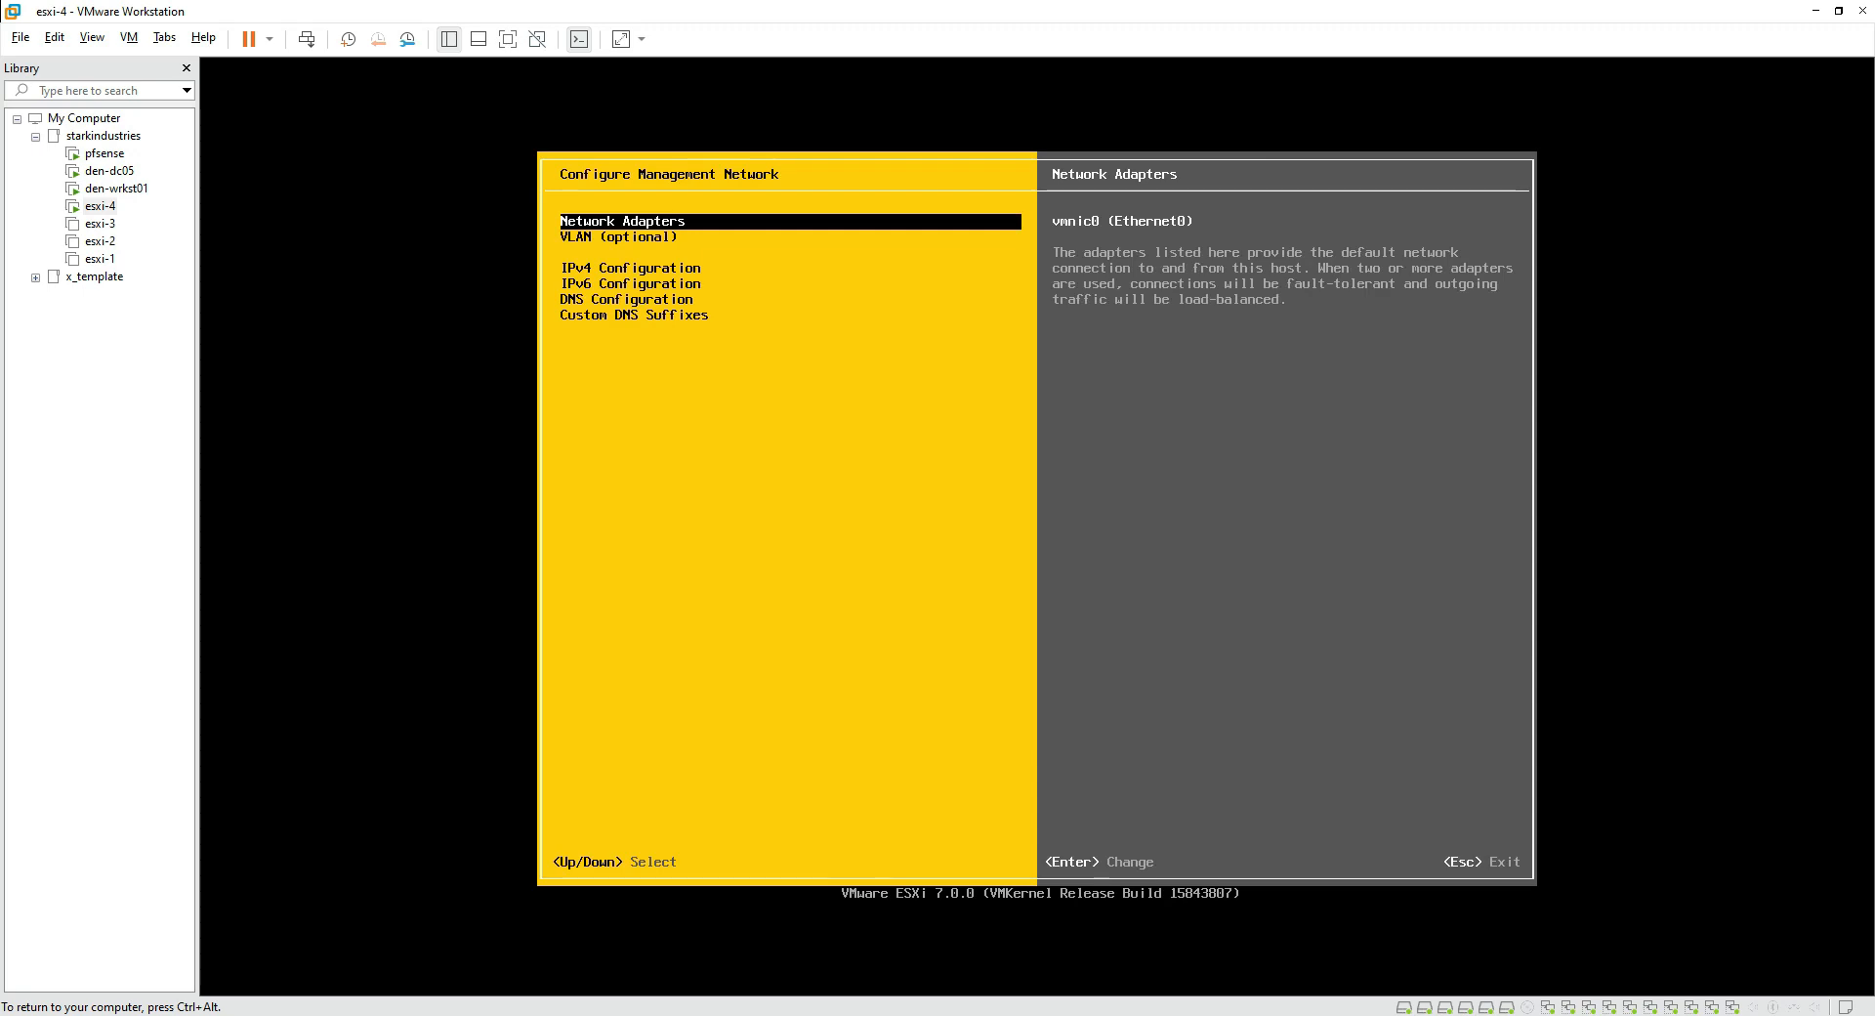
{"action": "key", "text": "Return"}
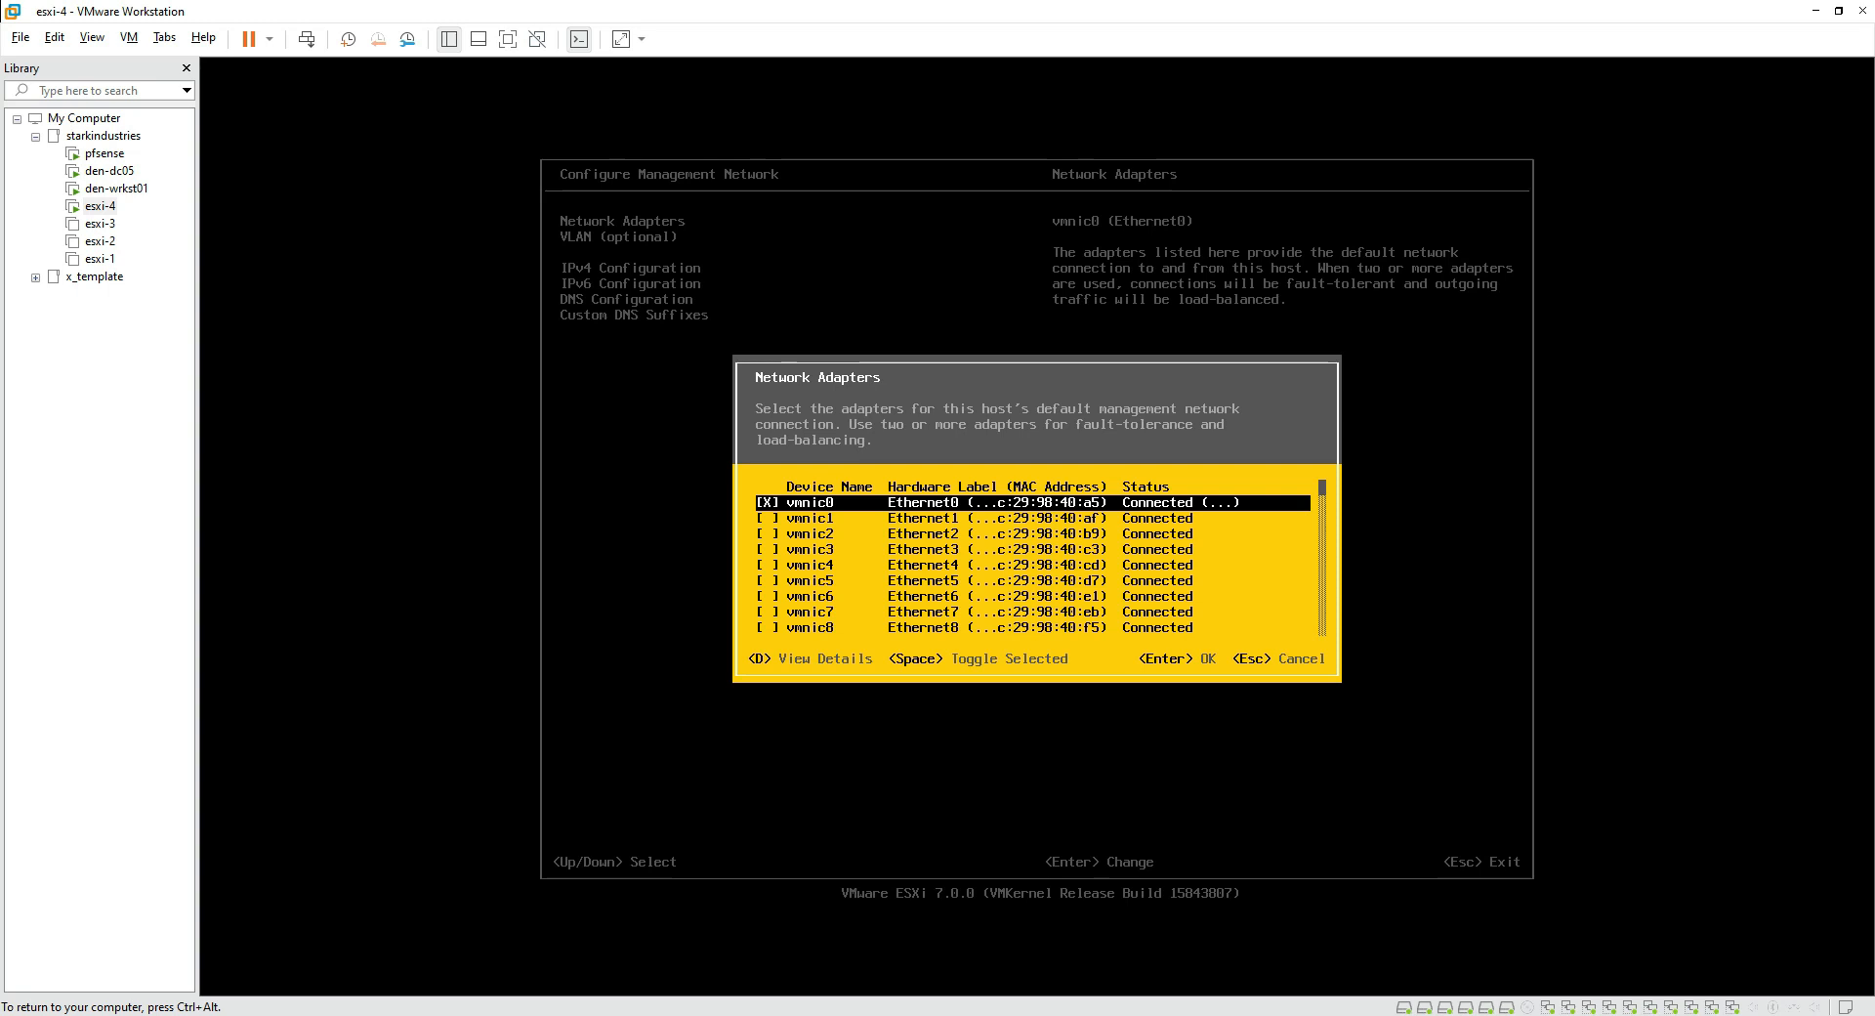
{"action": "key", "text": "Return"}
{"action": "key", "text": "Down"}
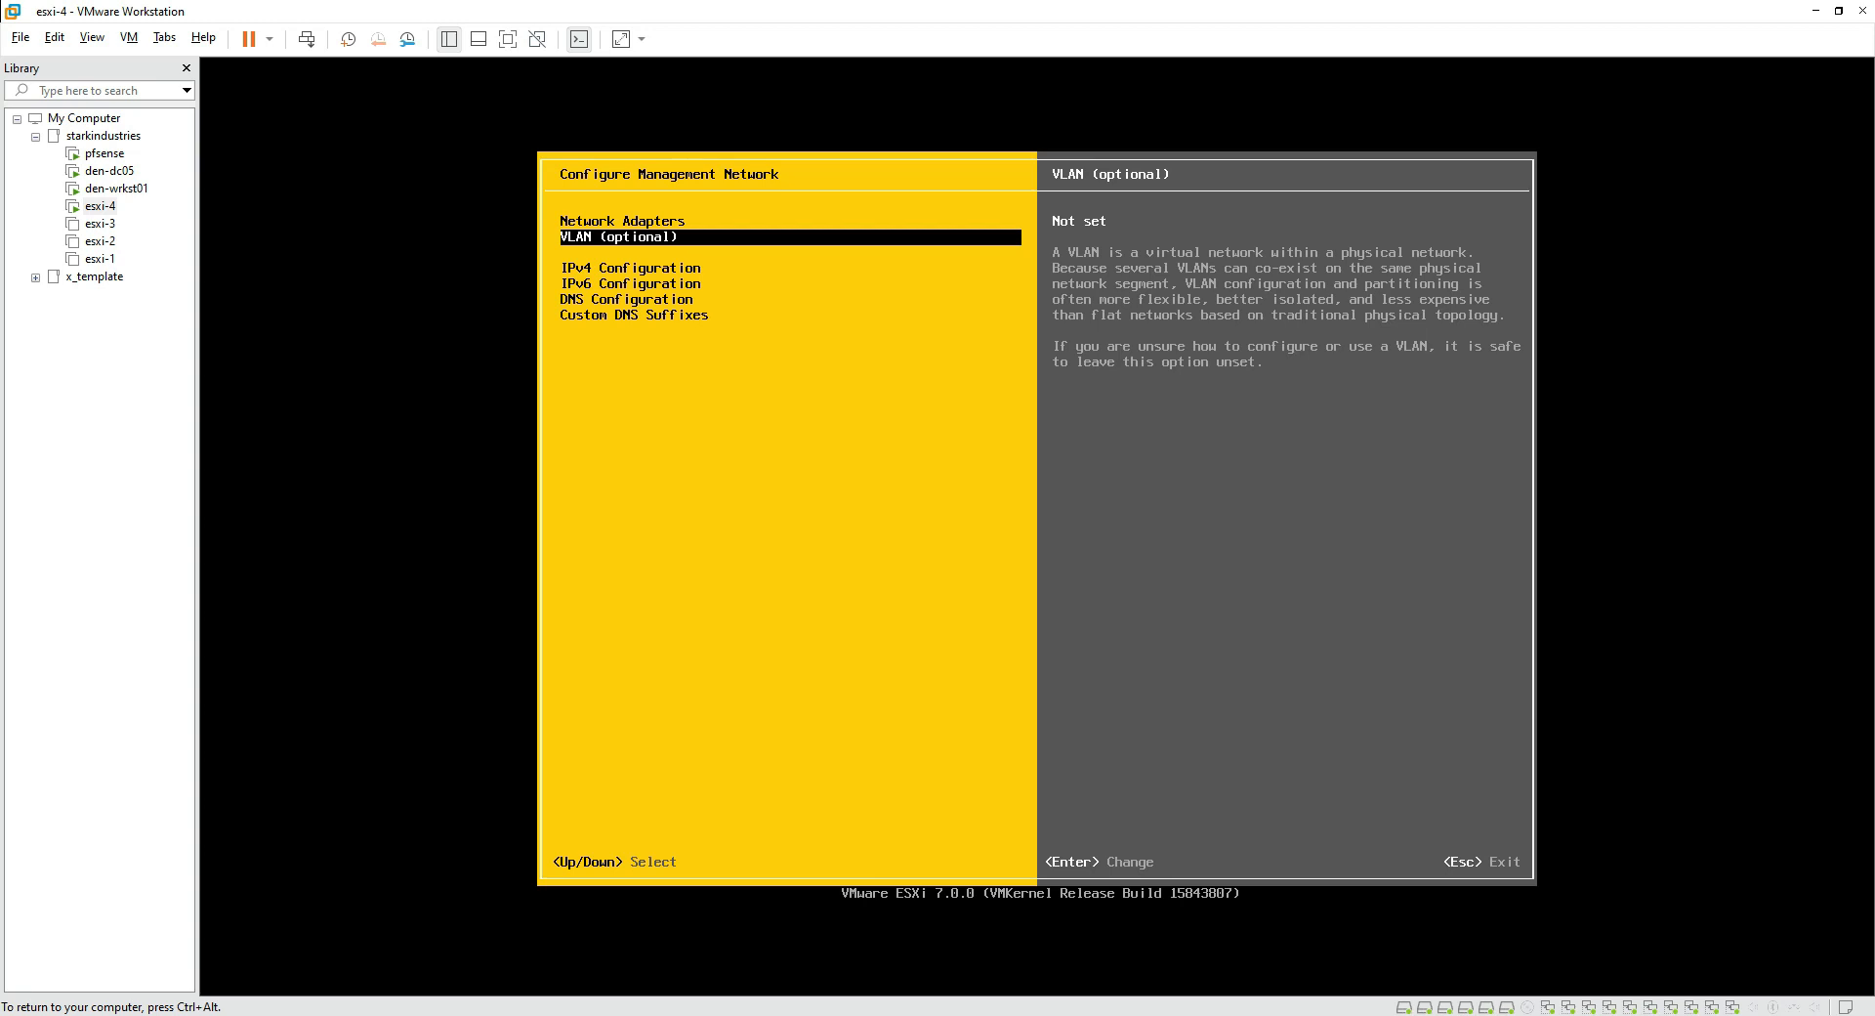
Step: Switch the management IPv4 configuration from DHCP to a static address
{"action": "key", "text": "Down"}
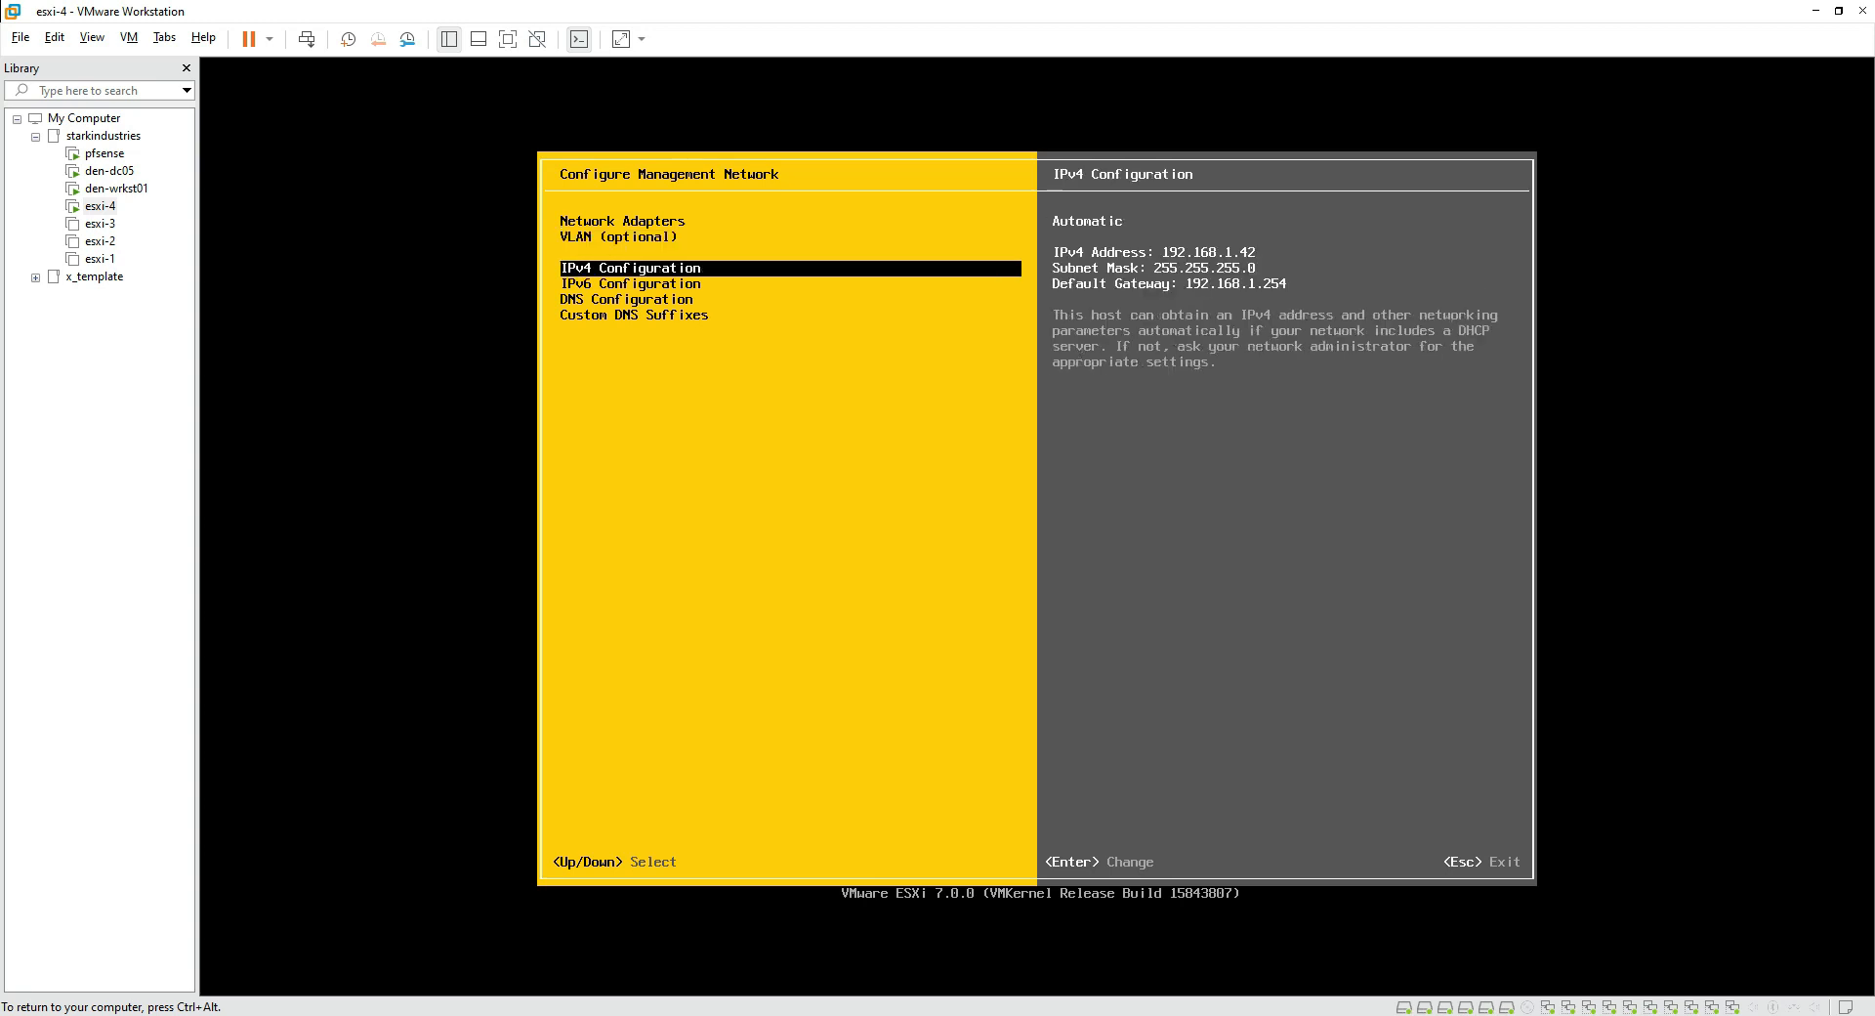
{"action": "key", "text": "Return"}
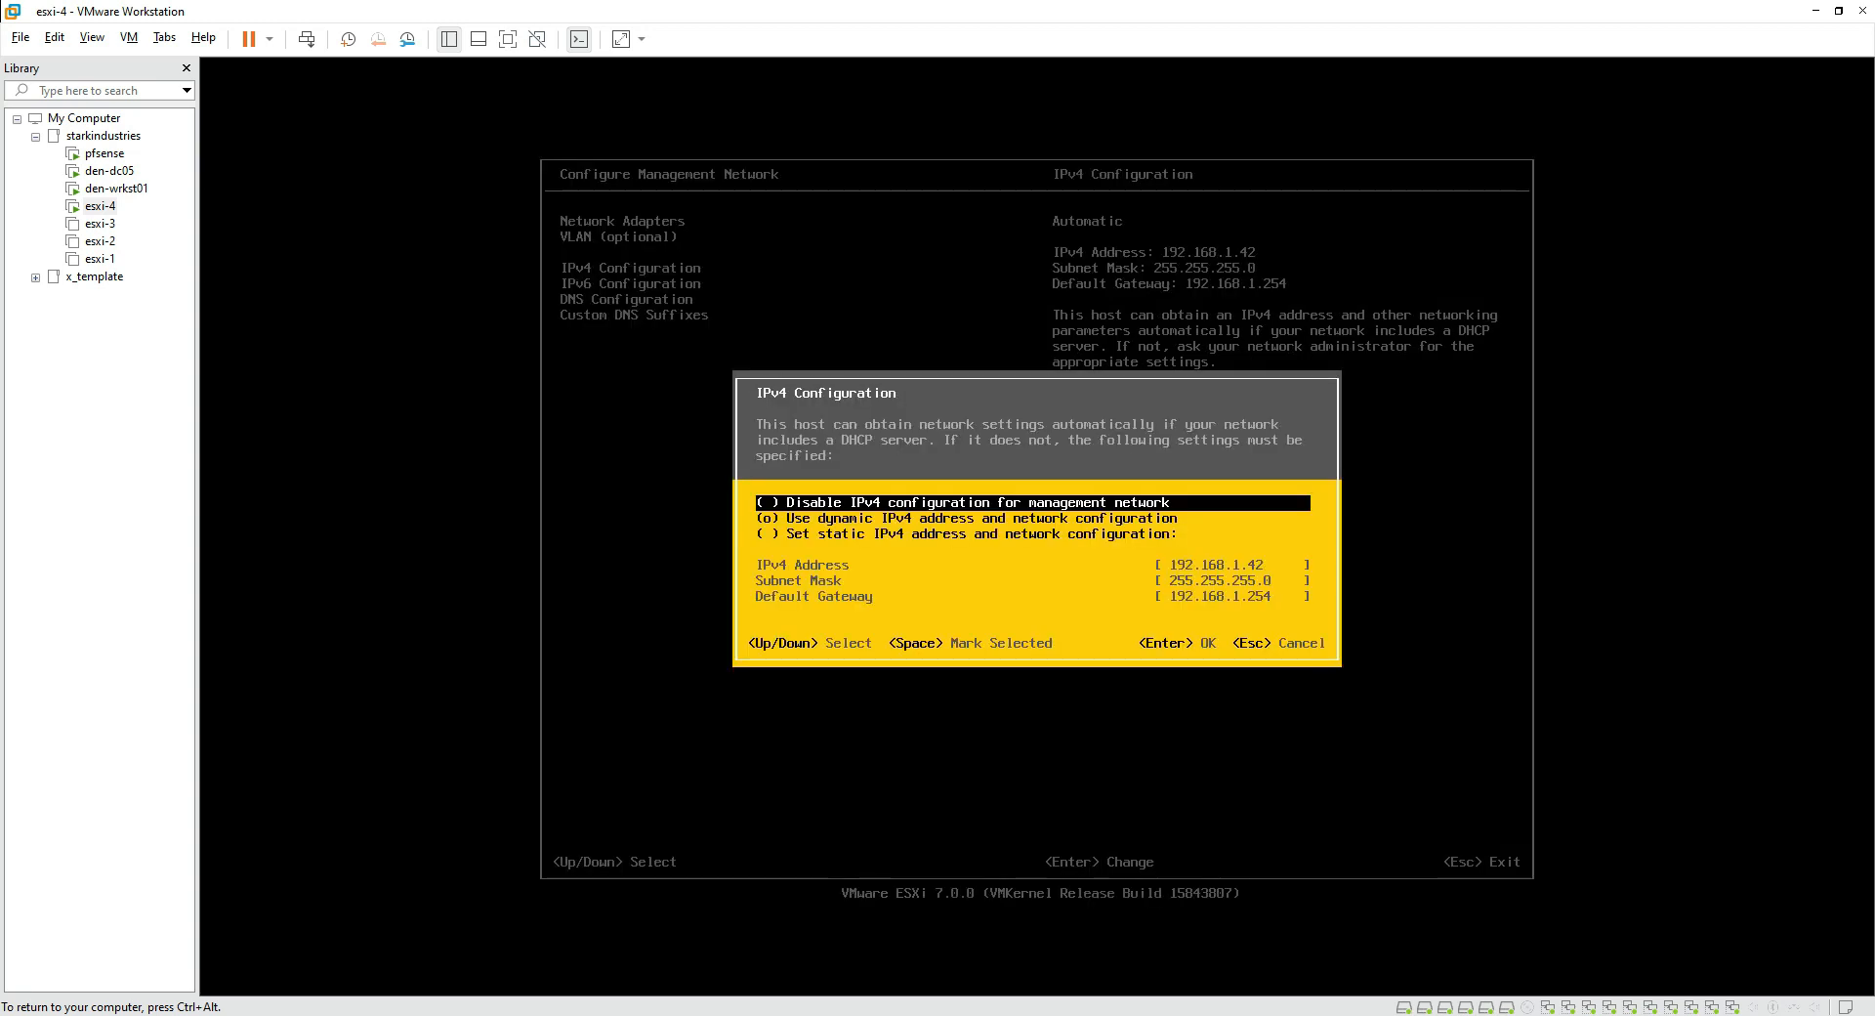
{"action": "key", "text": "Down"}
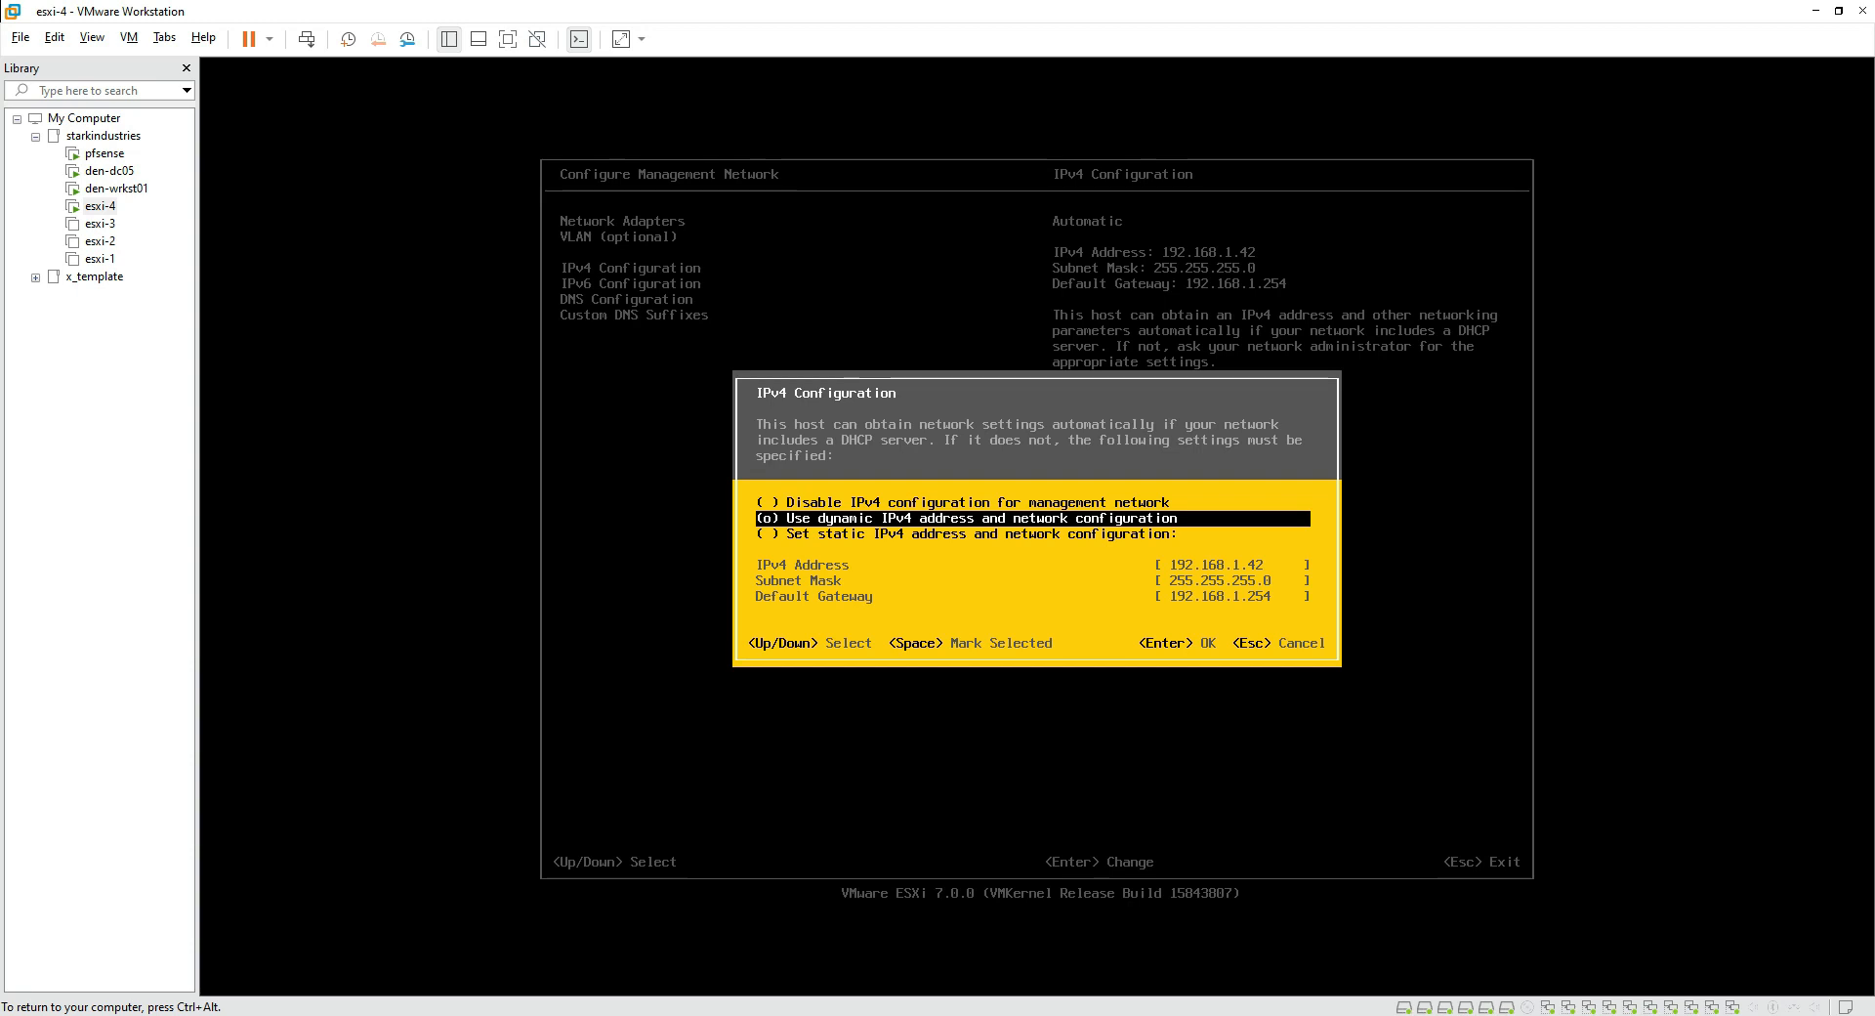
{"action": "key", "text": "Down"}
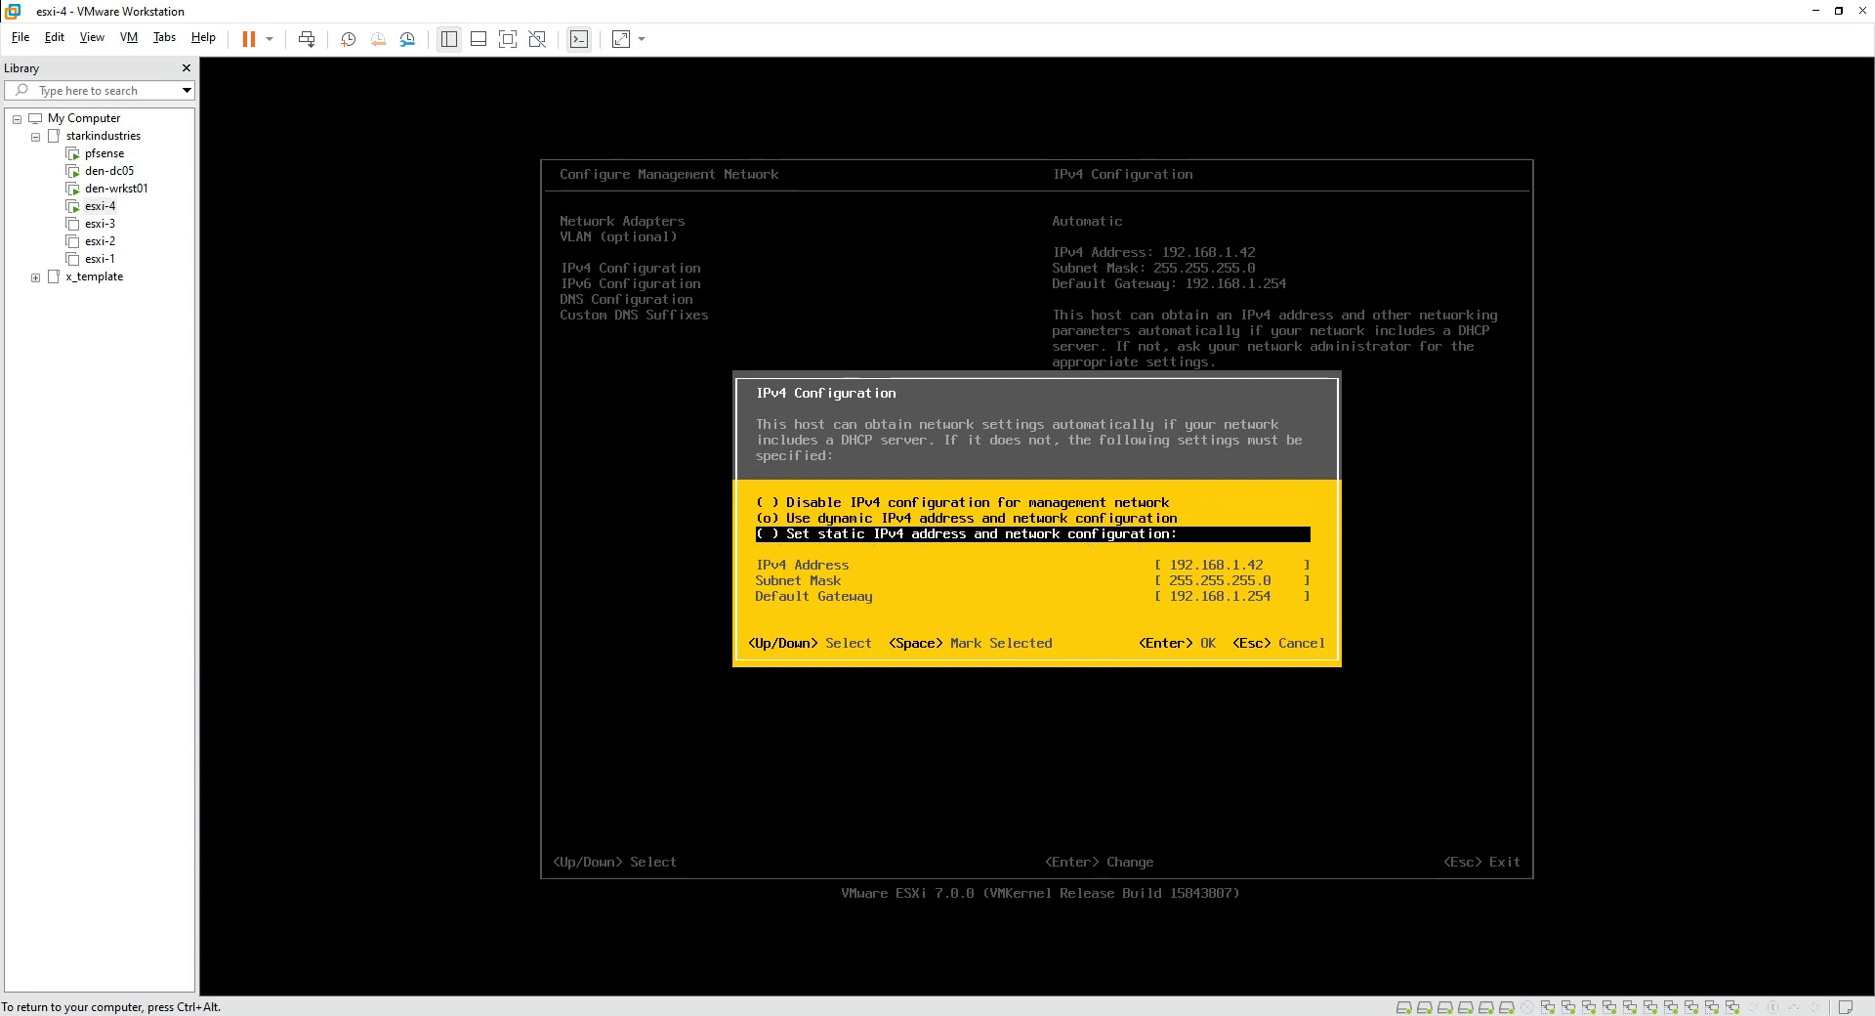
{"action": "key", "text": "space"}
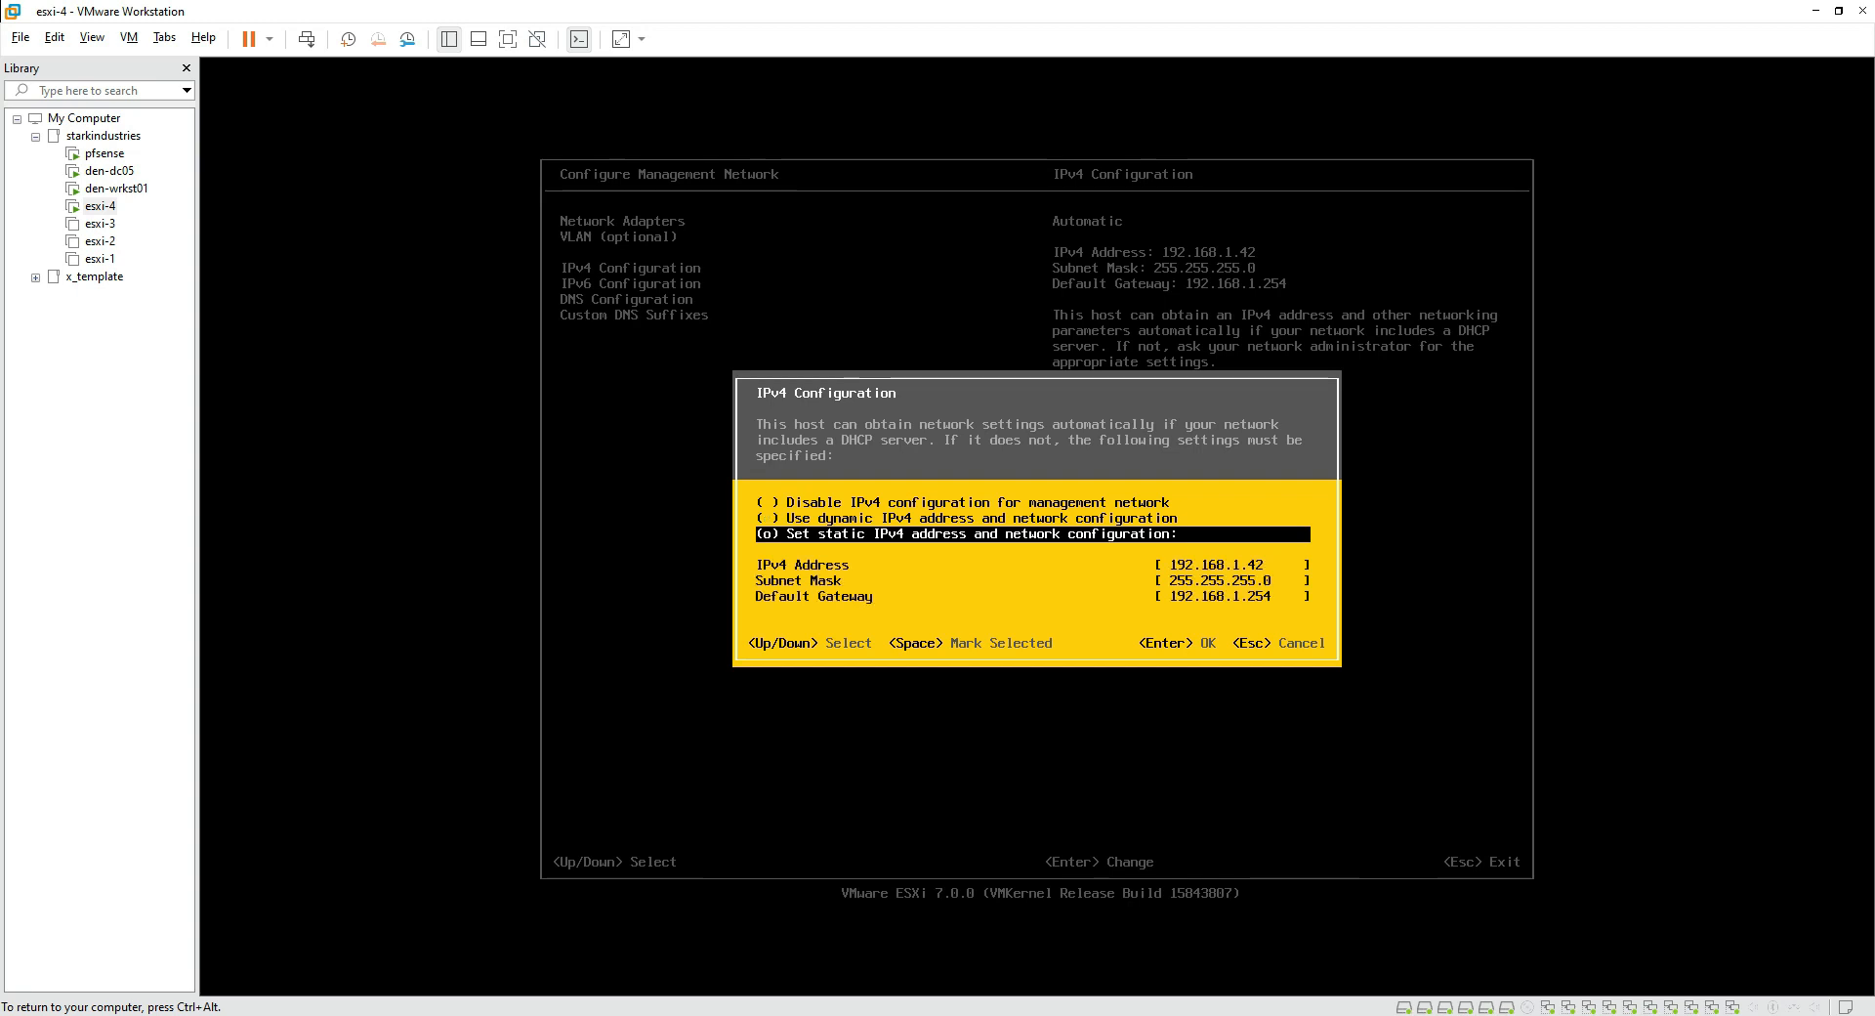
Step: Set IPv4 address 192.168.1.14 with mask 255.255.255.0 and gateway 192.168.1.254
{"action": "key", "text": "Down"}
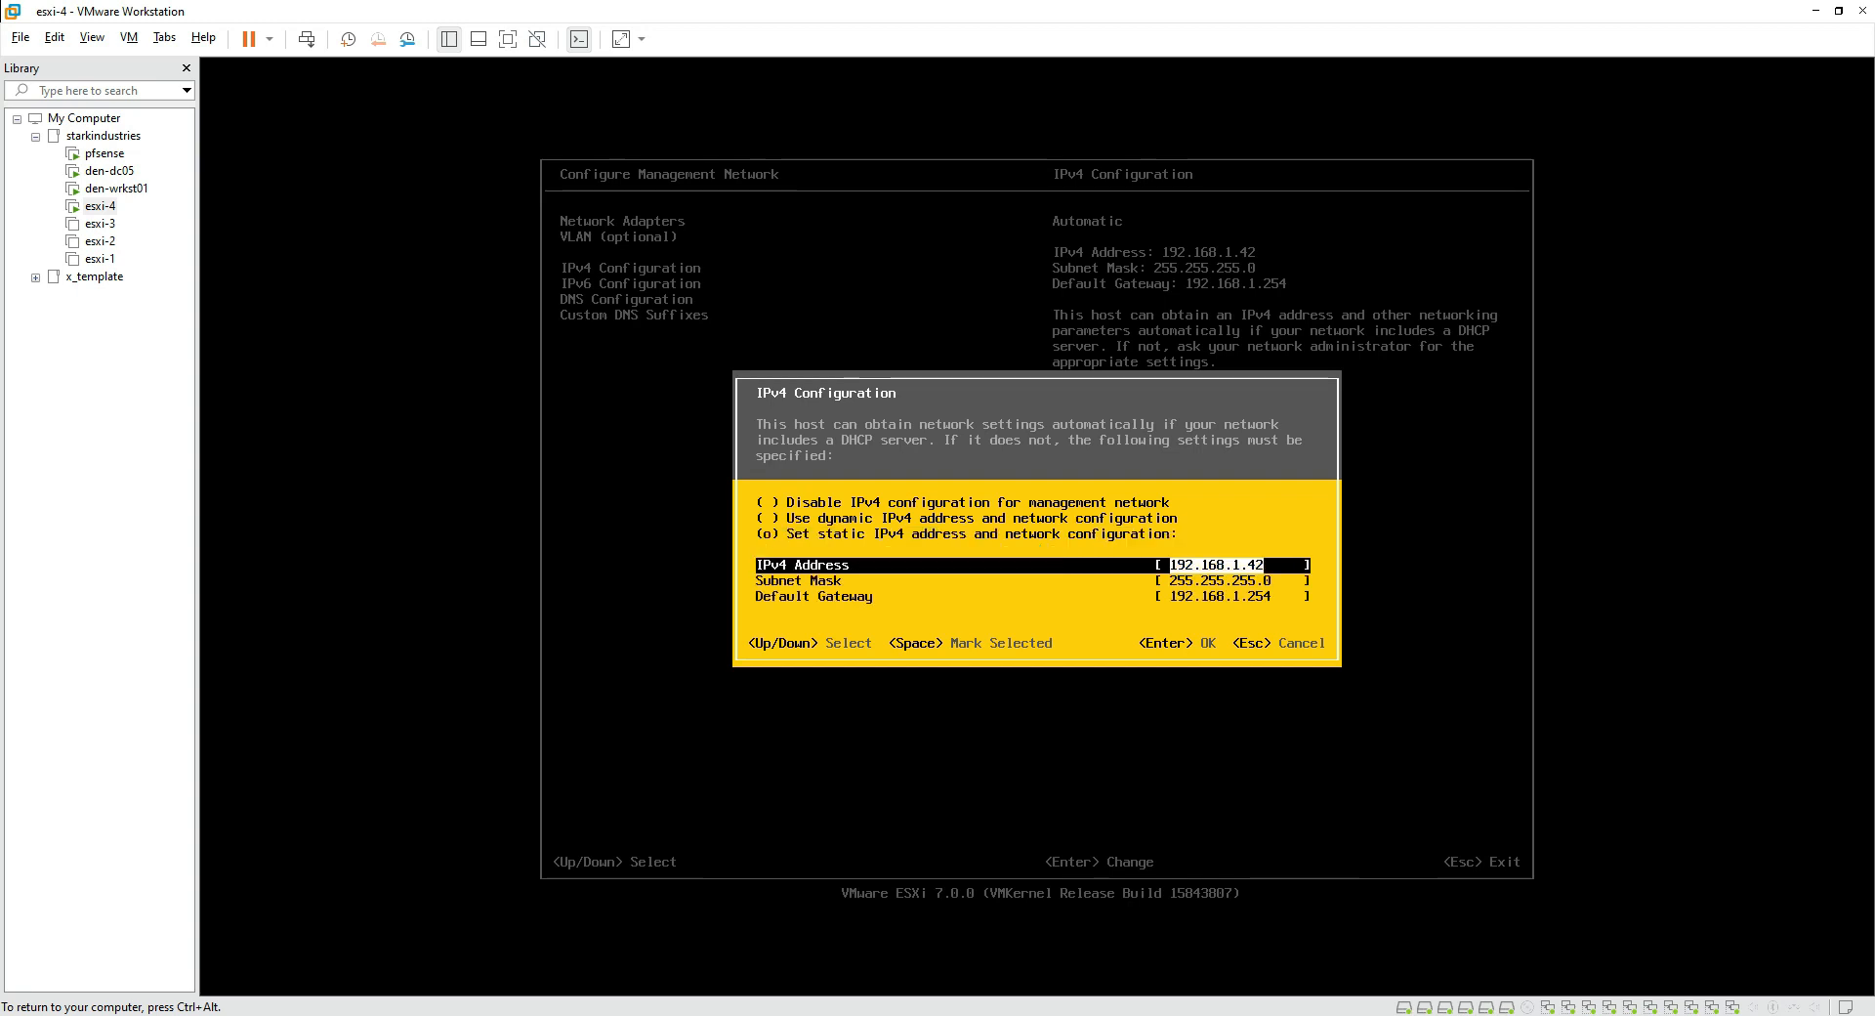
{"action": "key", "text": "BackSpace"}
{"action": "type", "text": "192.168.1.14"}
{"action": "key", "text": "Down"}
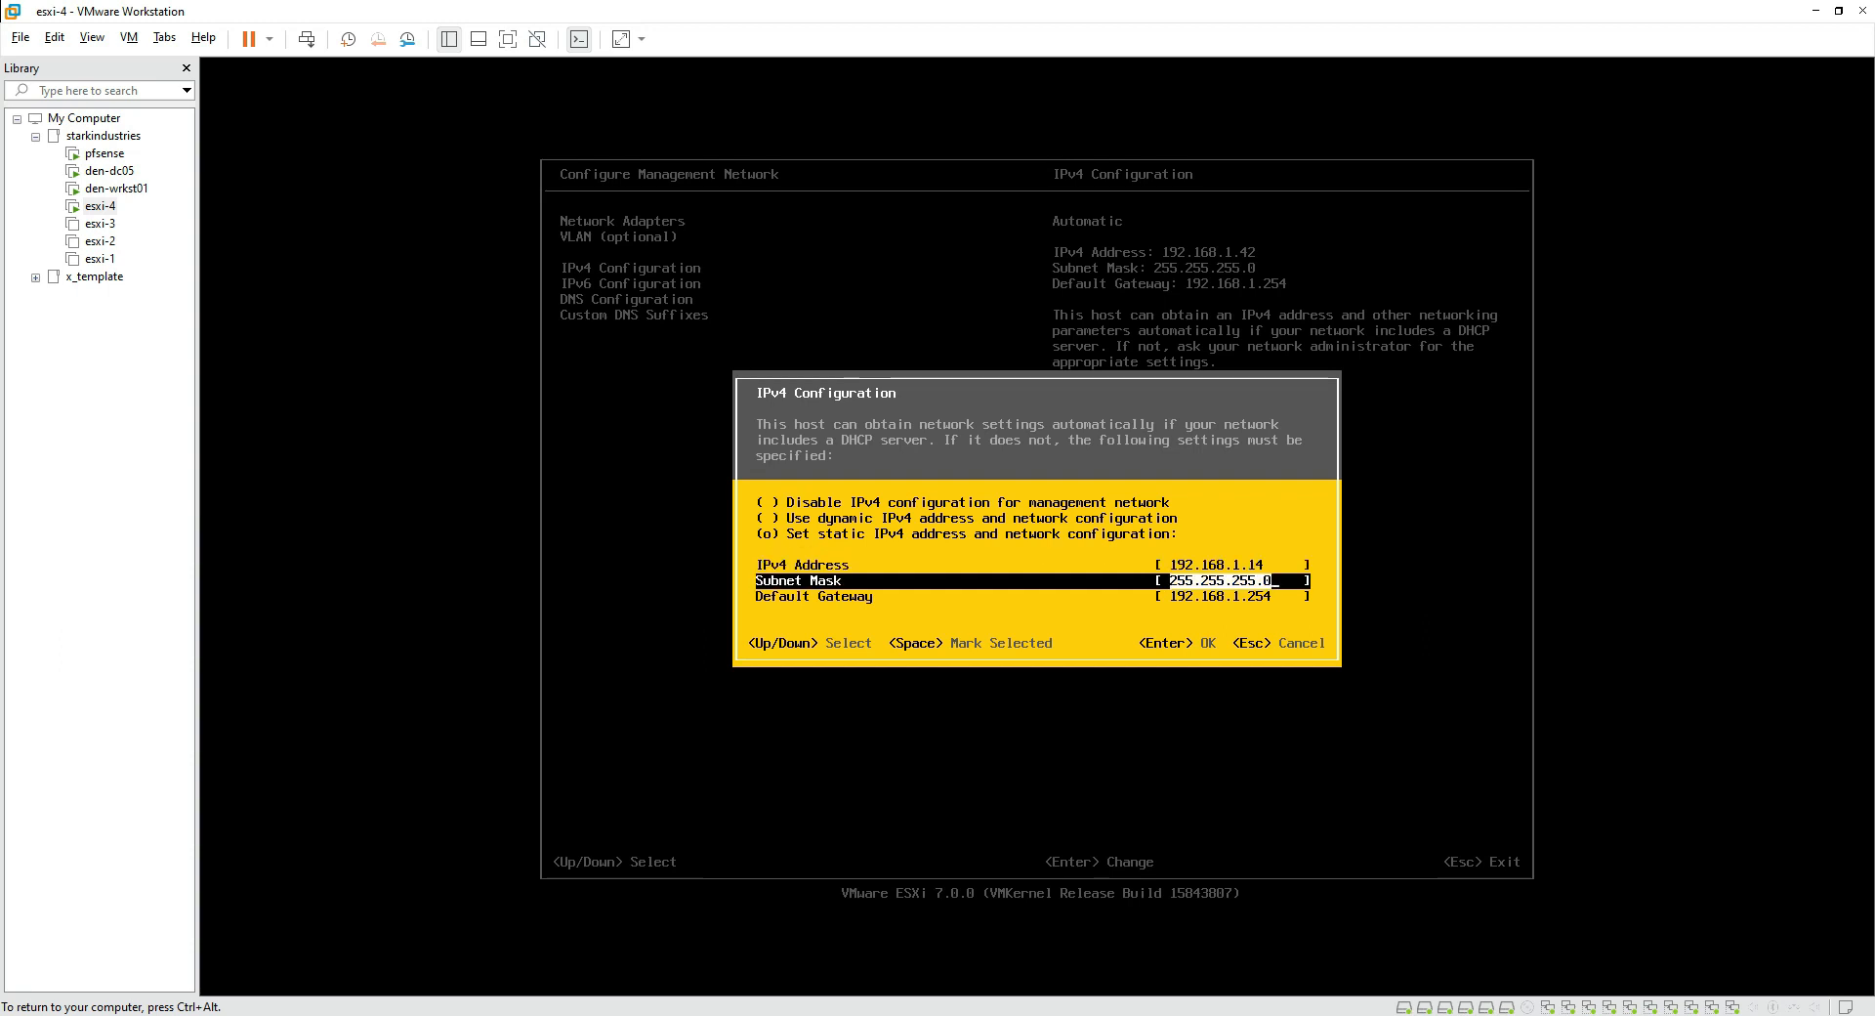
{"action": "key", "text": "Down"}
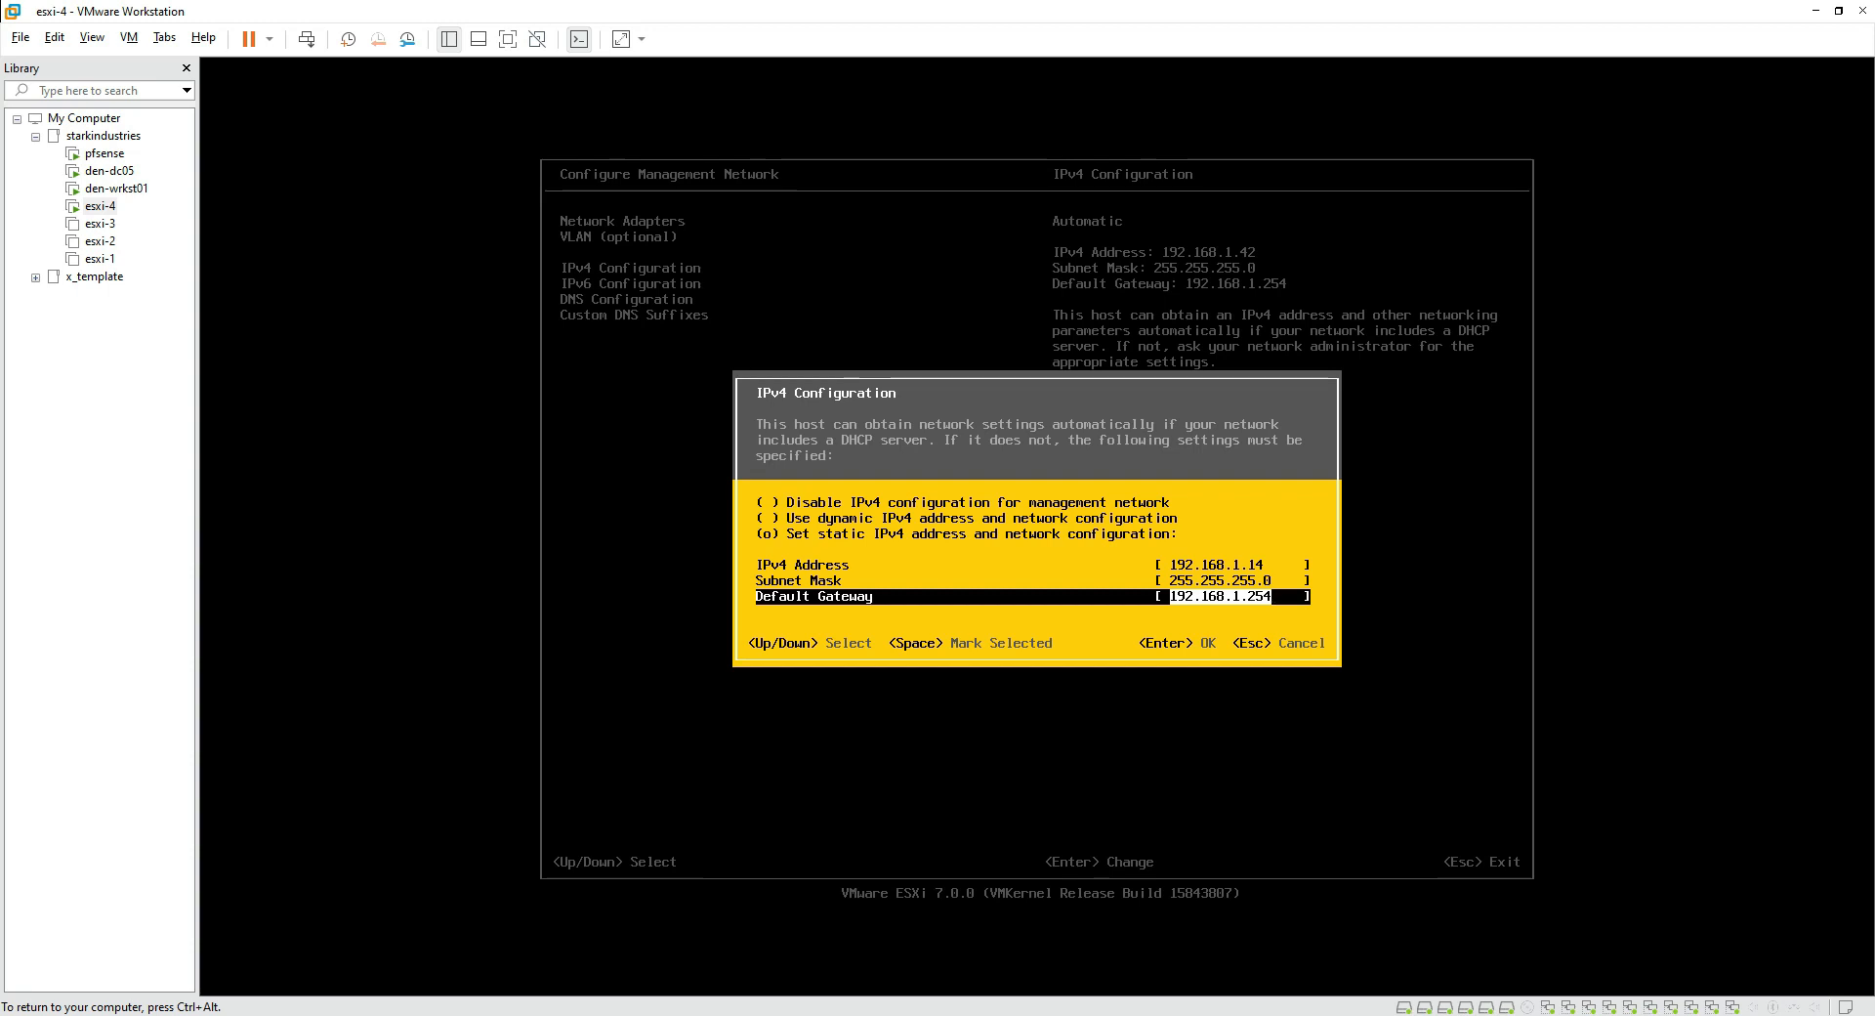
{"action": "key", "text": "Return"}
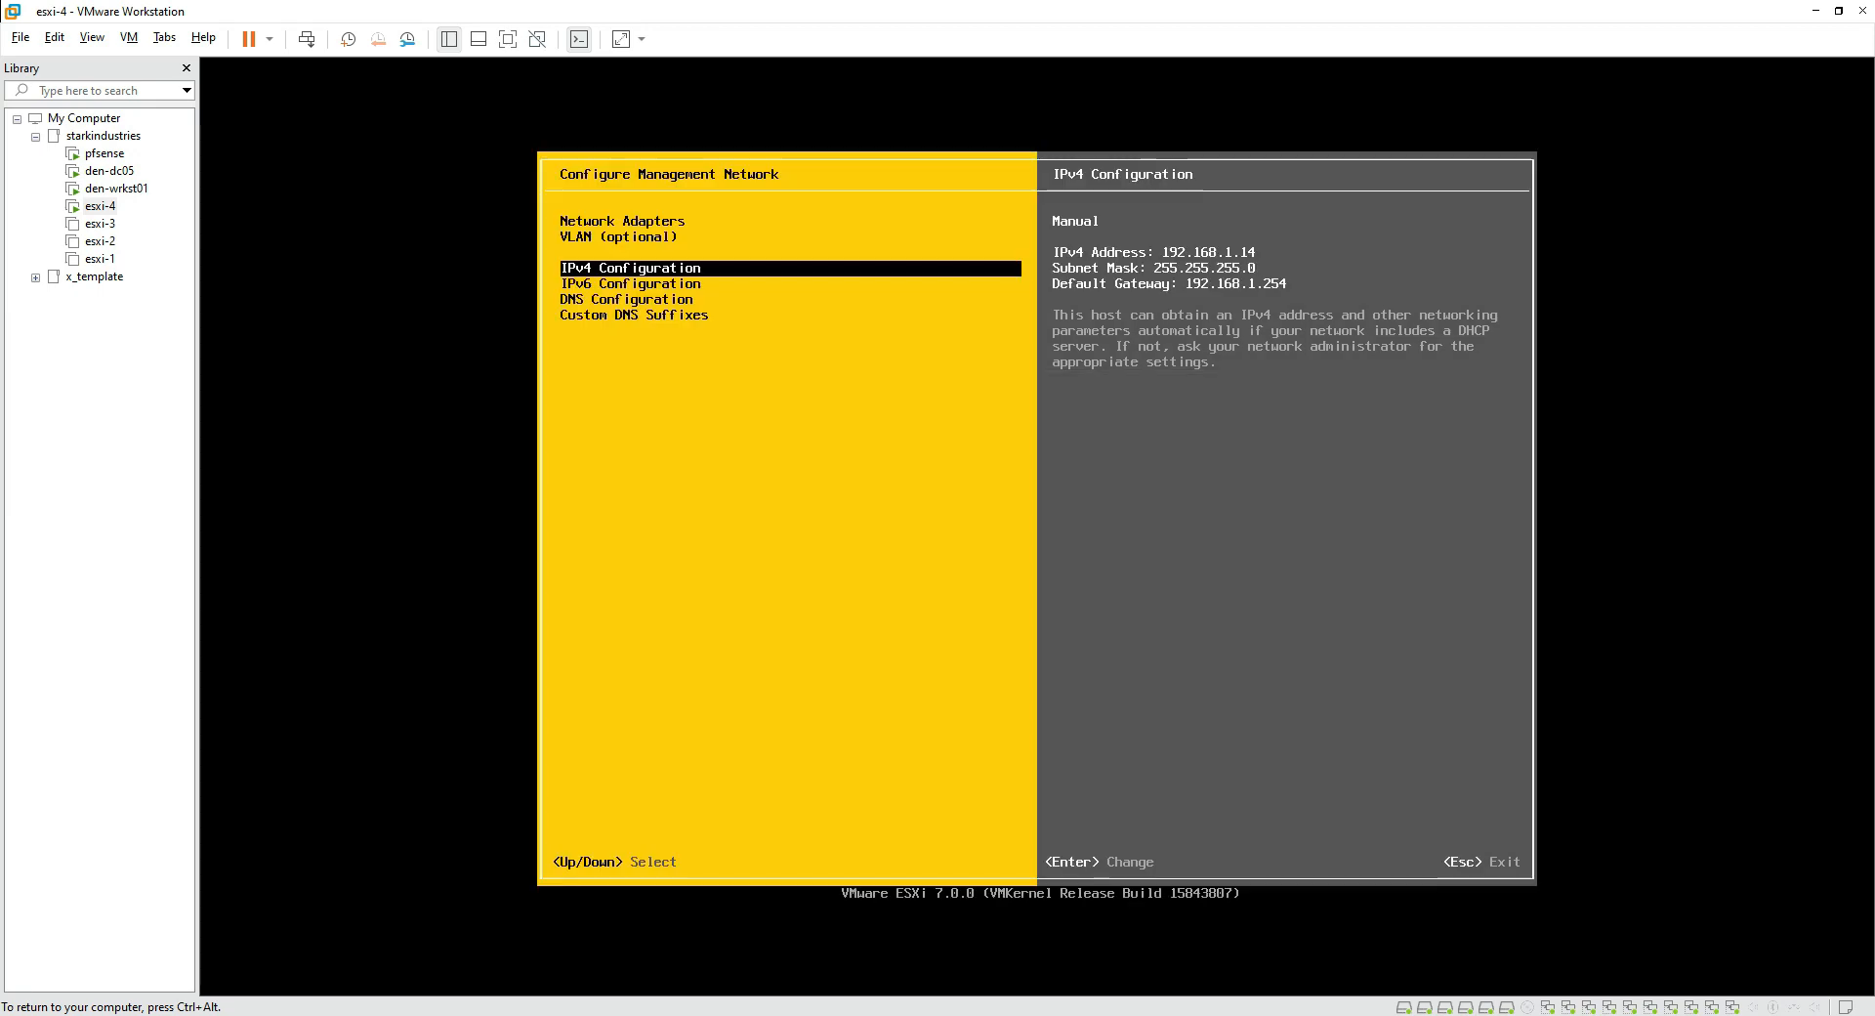
{"action": "key", "text": "Down"}
{"action": "key", "text": "Return"}
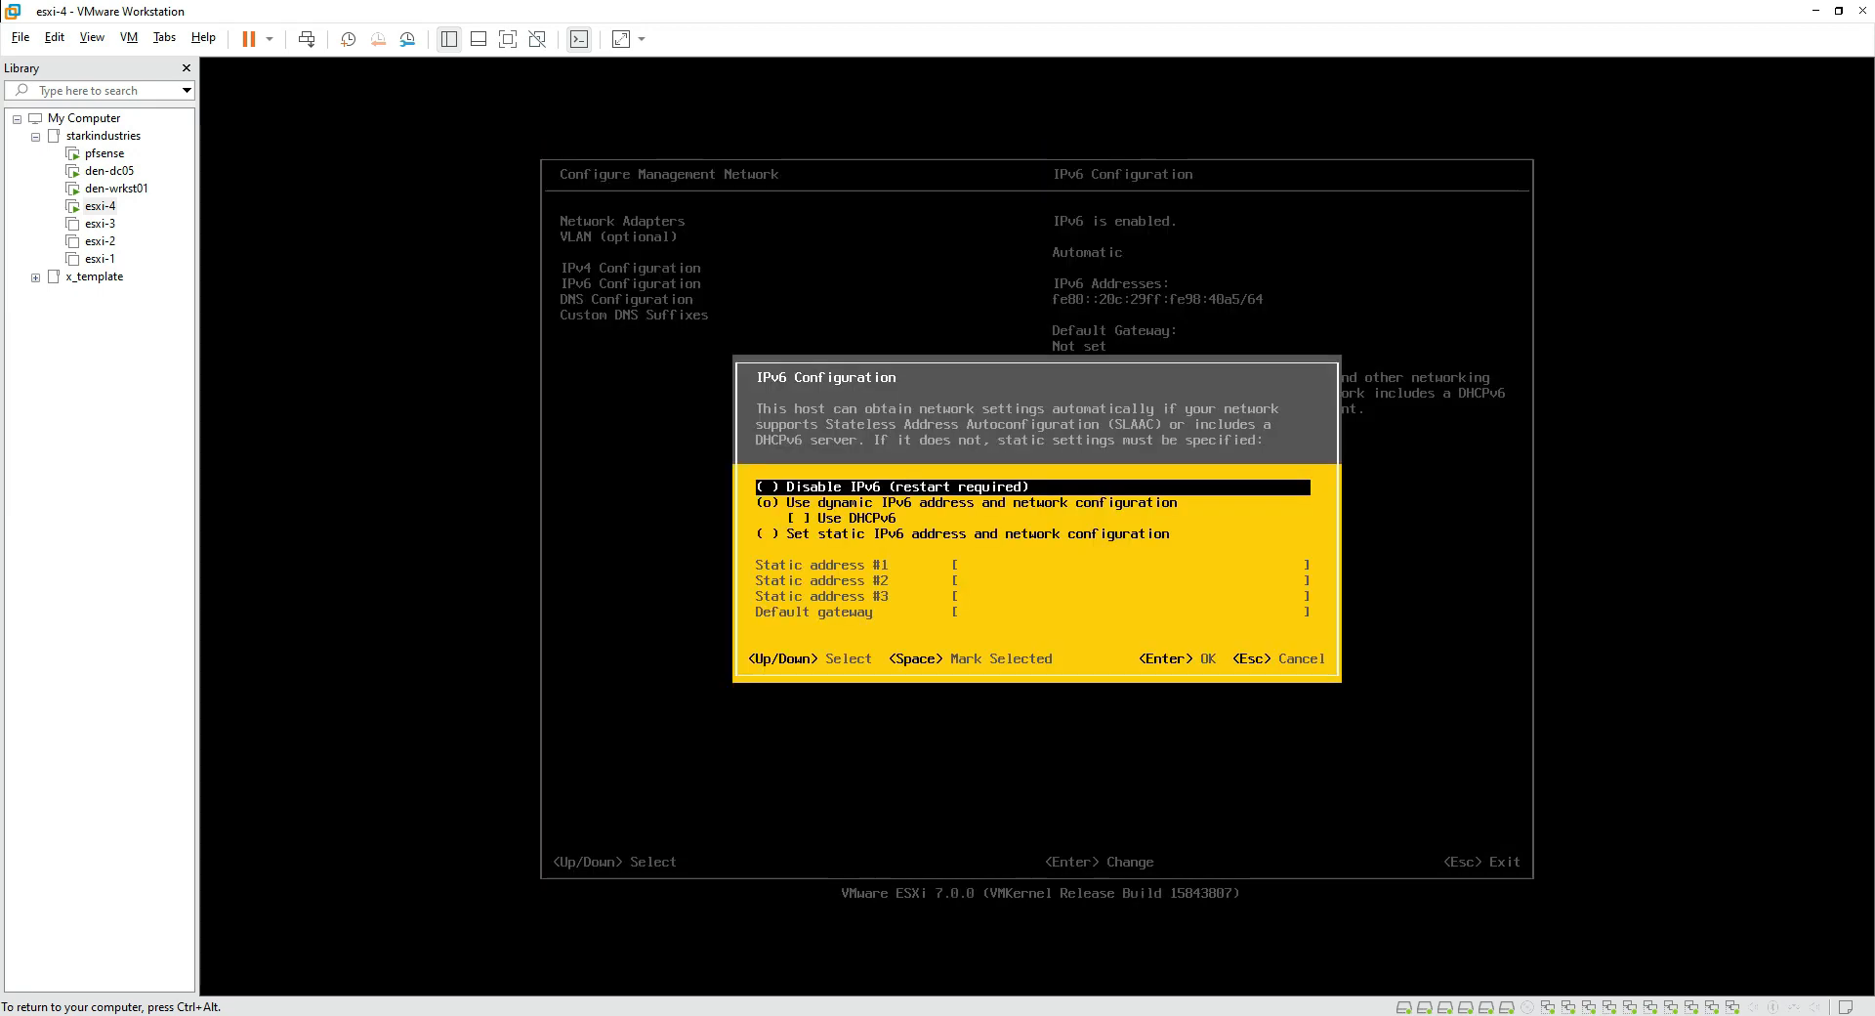
Step: Disable IPv6 on the ESXi management network
{"action": "key", "text": "space"}
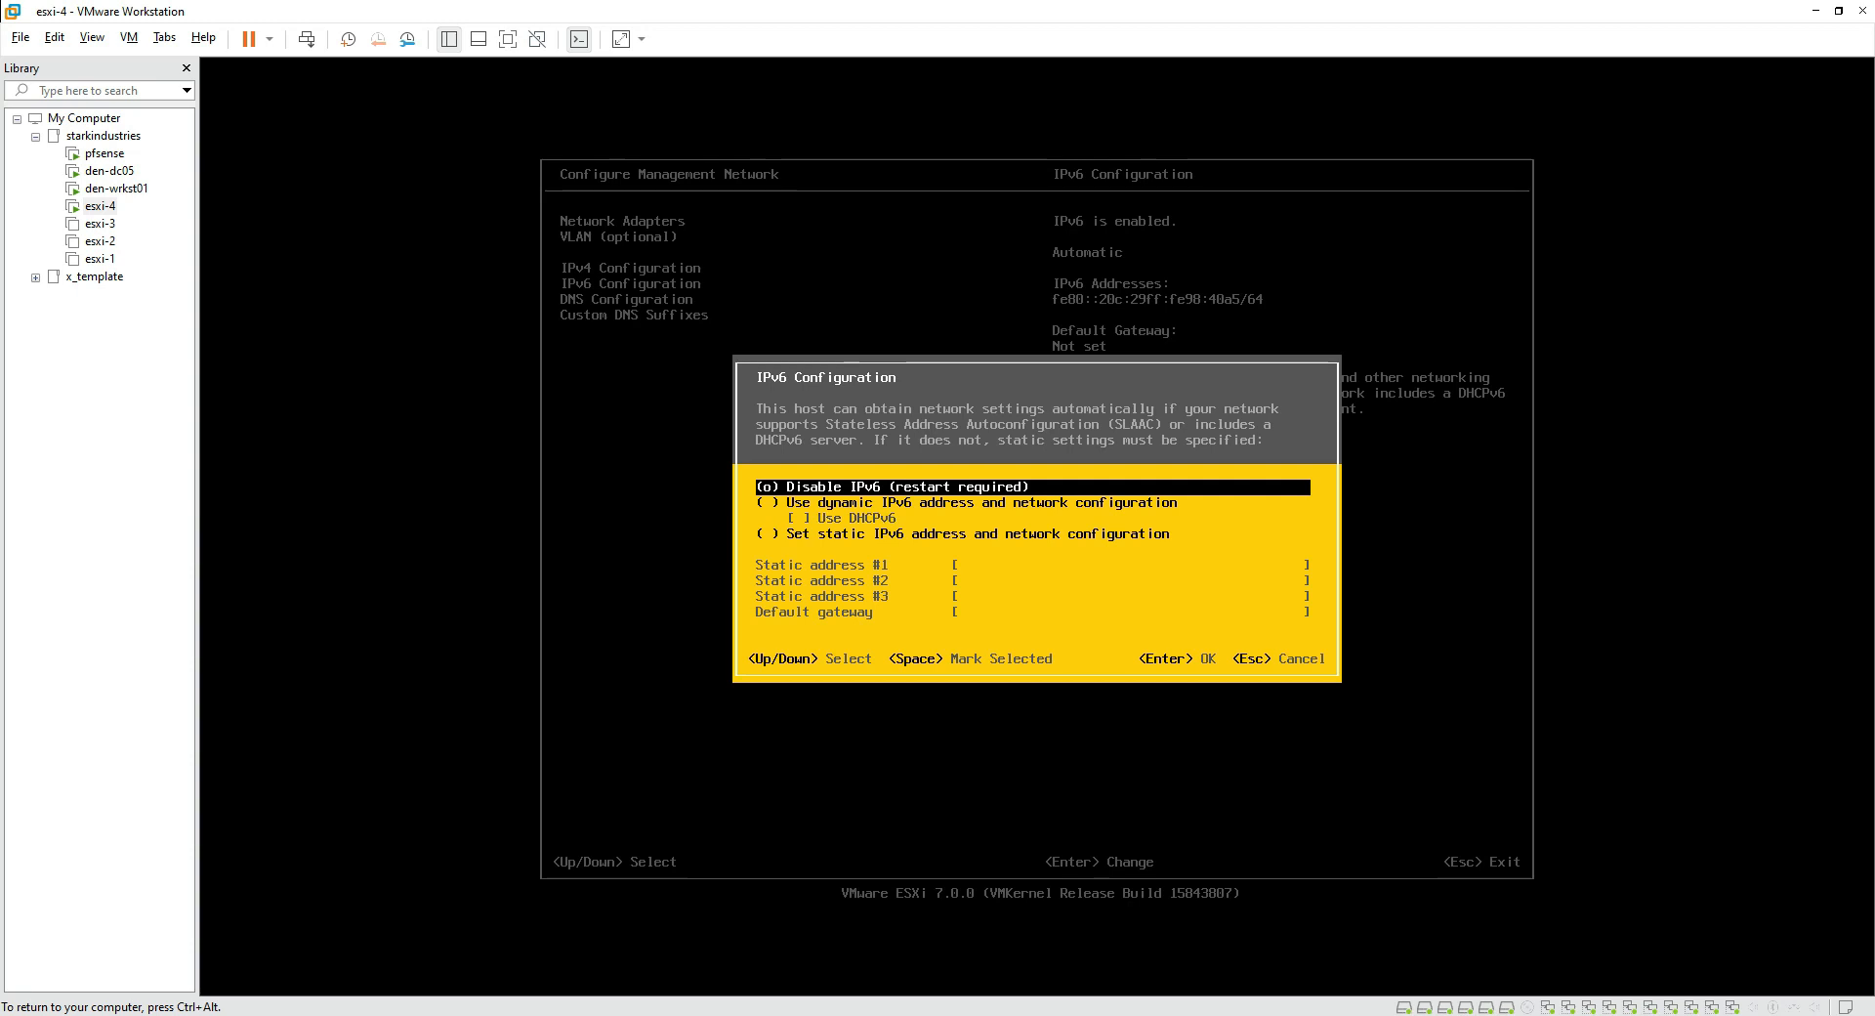
{"action": "key", "text": "Return"}
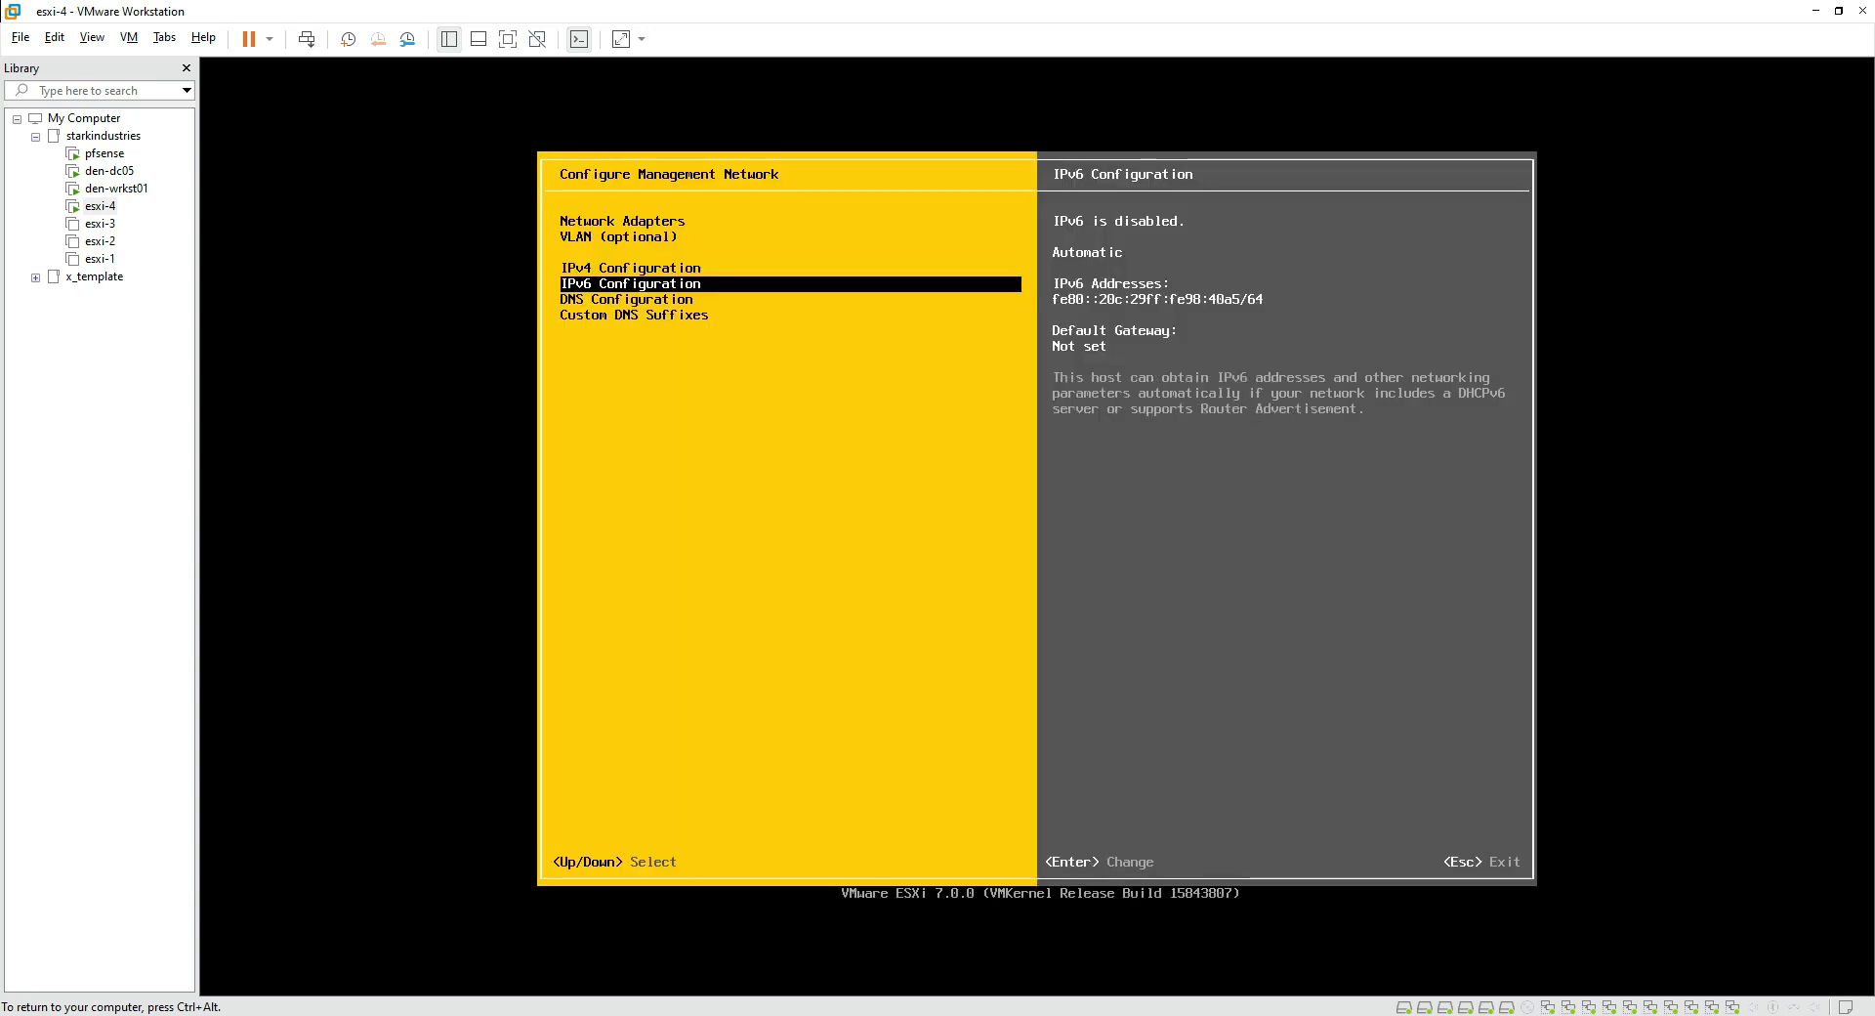
{"action": "key", "text": "Down"}
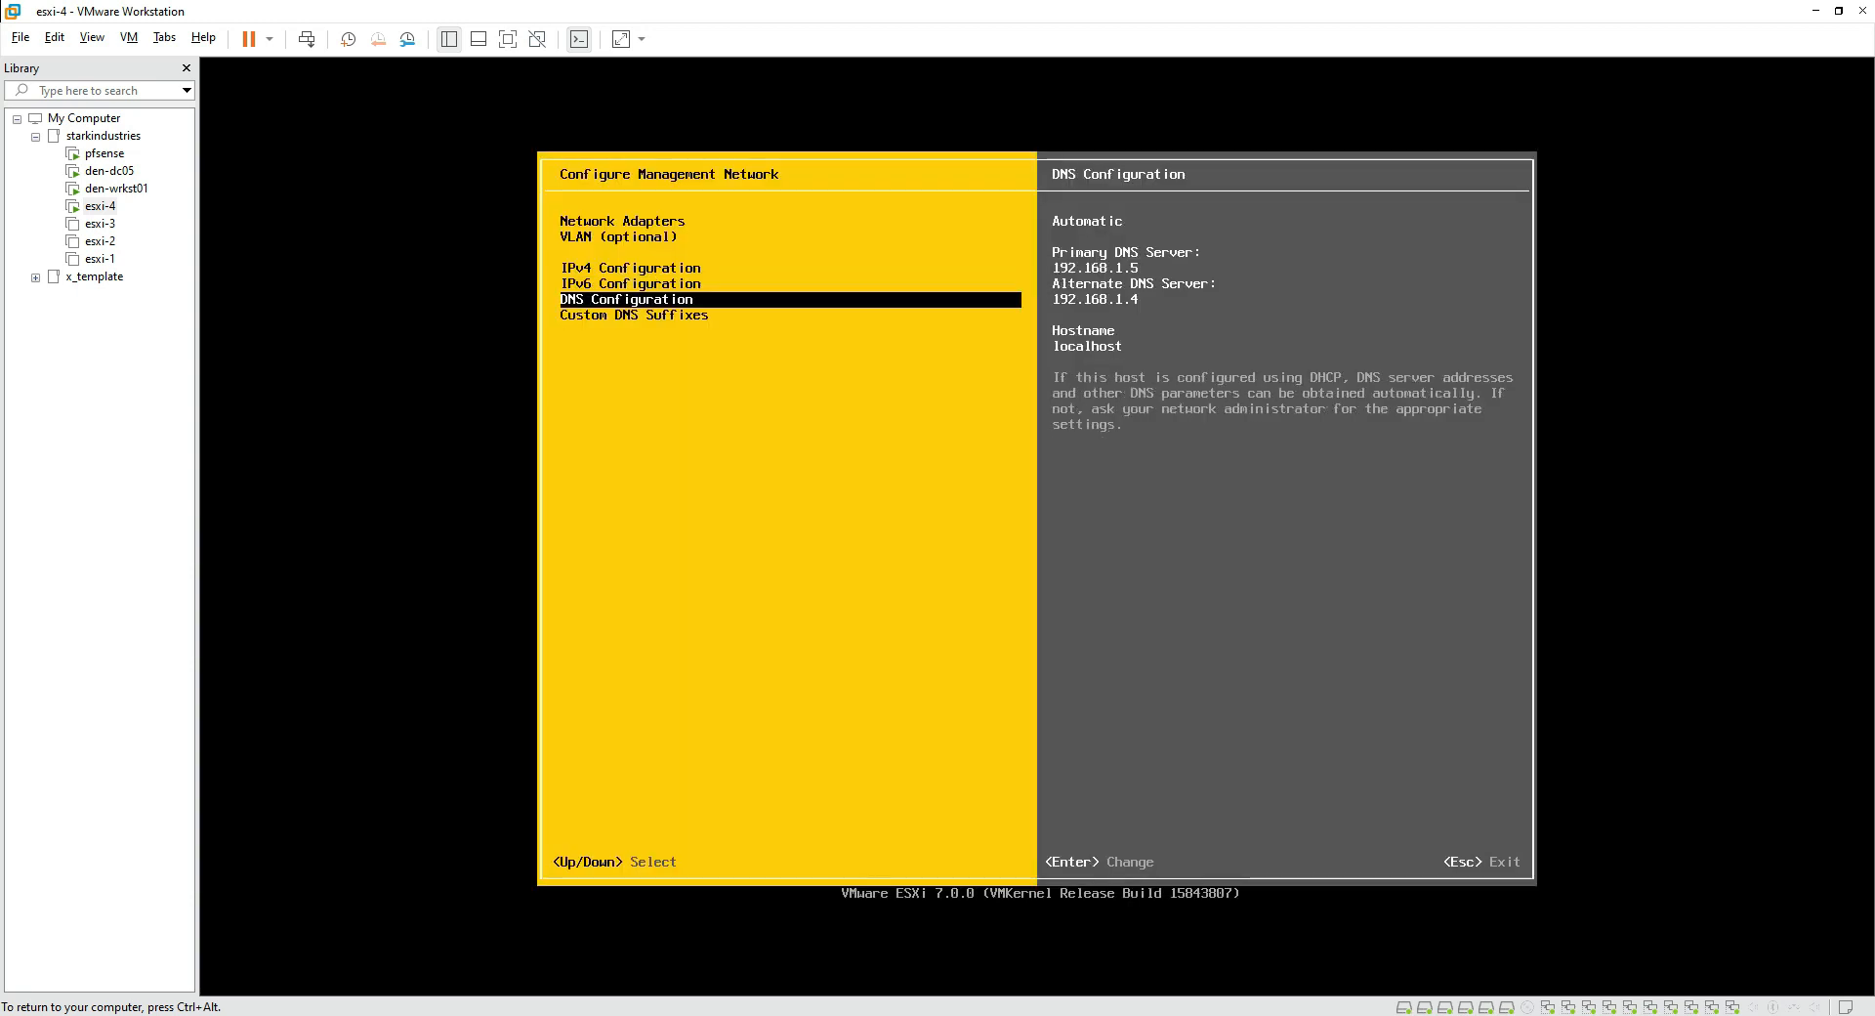
Step: Set DNS to manual servers 192.168.1.5 and 192.168.1.4 with hostname esxi-4
{"action": "key", "text": "Return"}
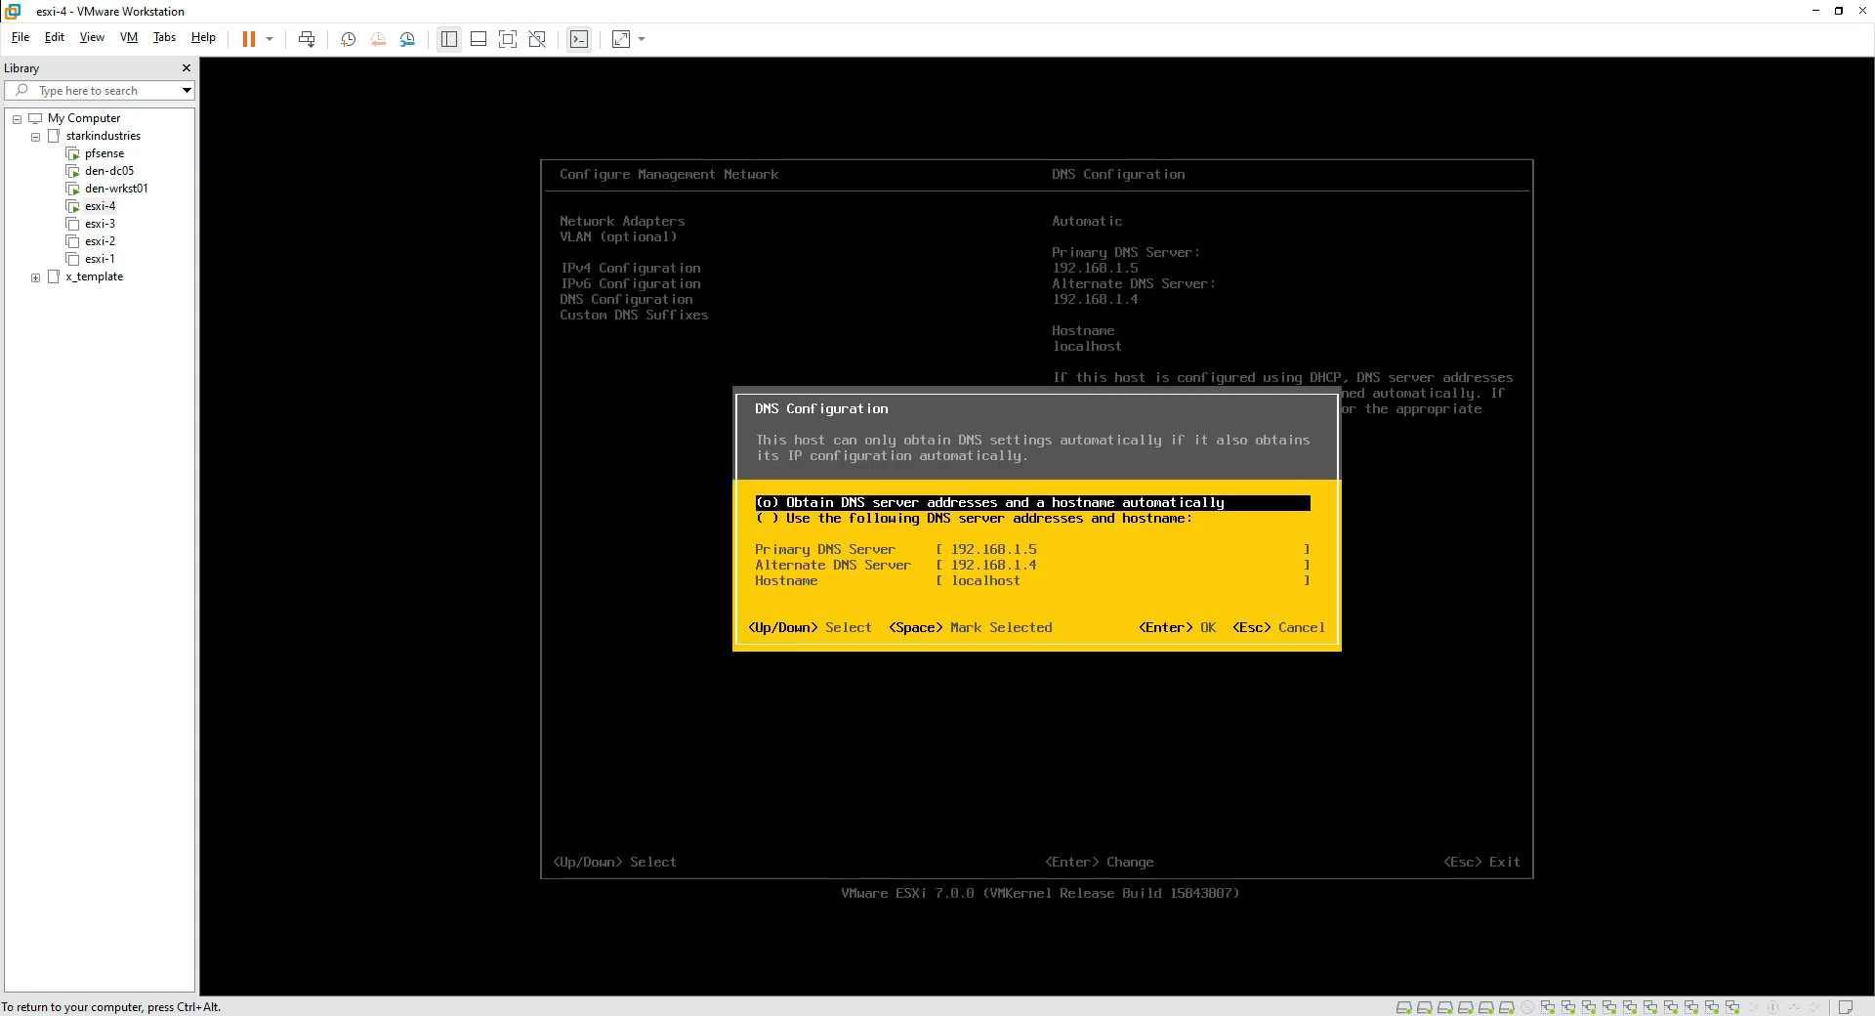
{"action": "key", "text": "Down"}
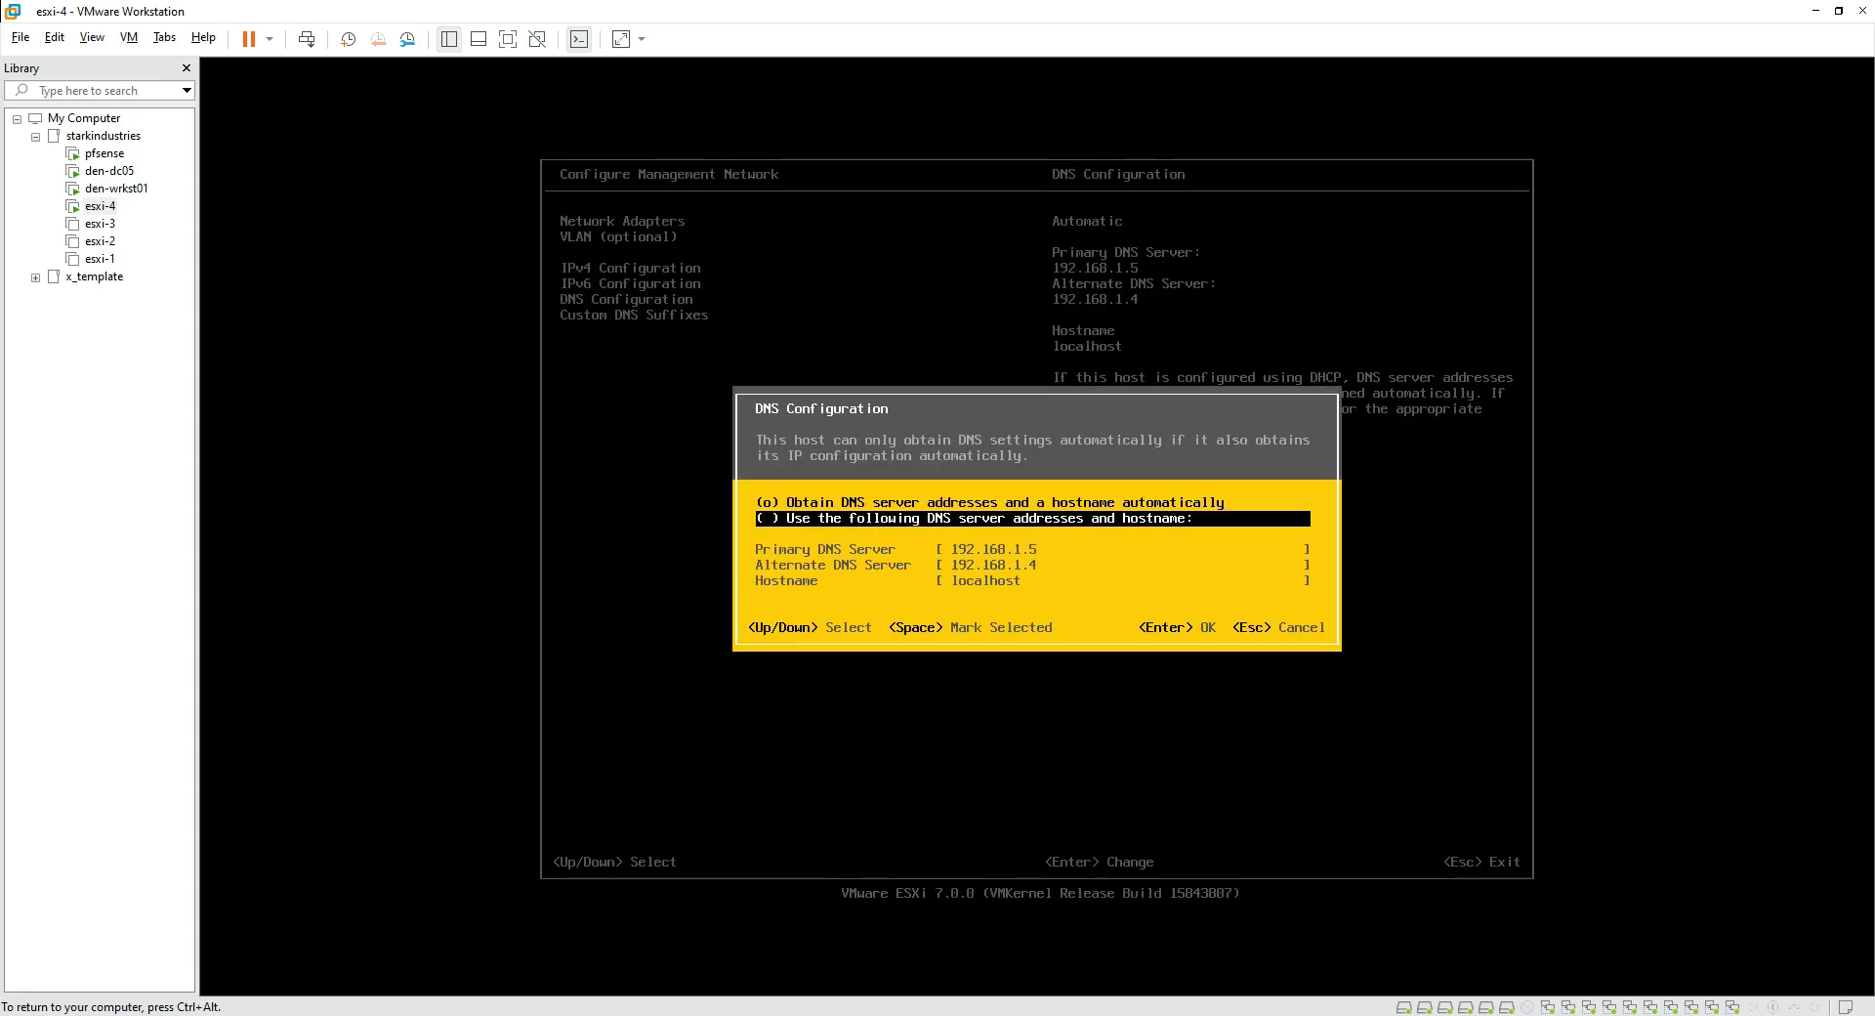
{"action": "key", "text": "space"}
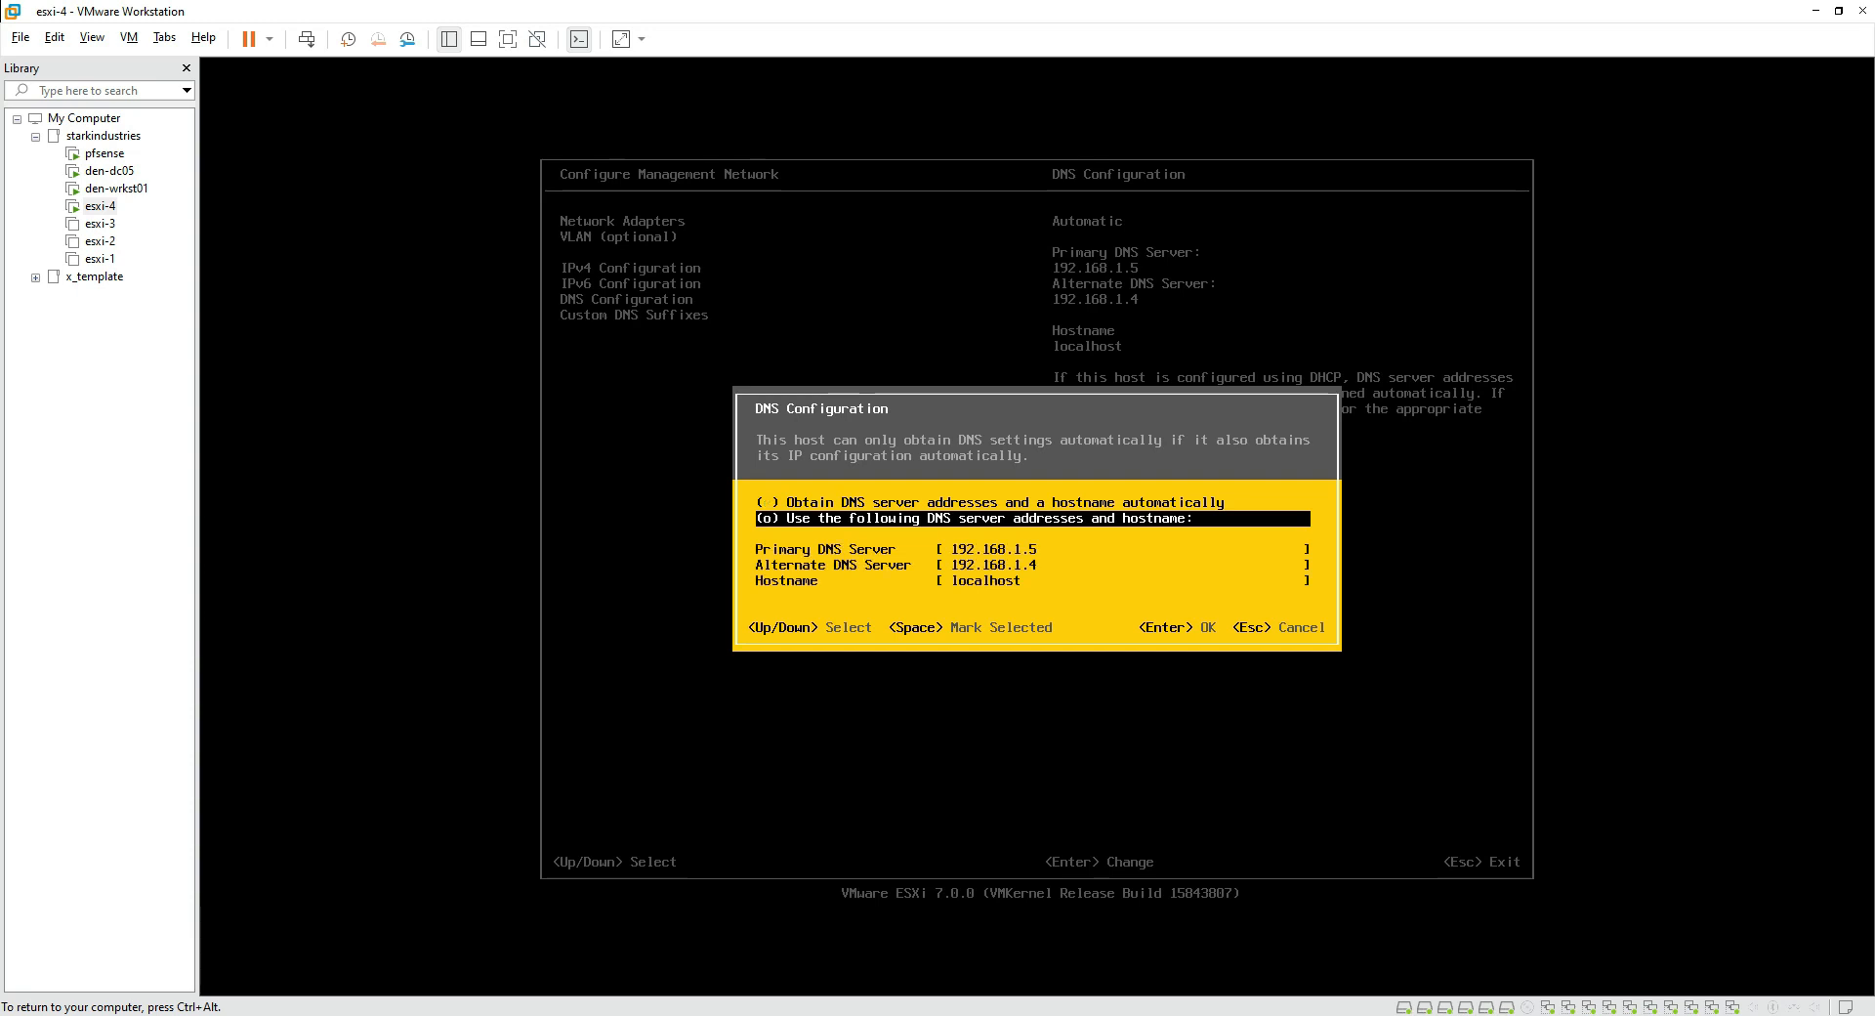
{"action": "key", "text": "Down"}
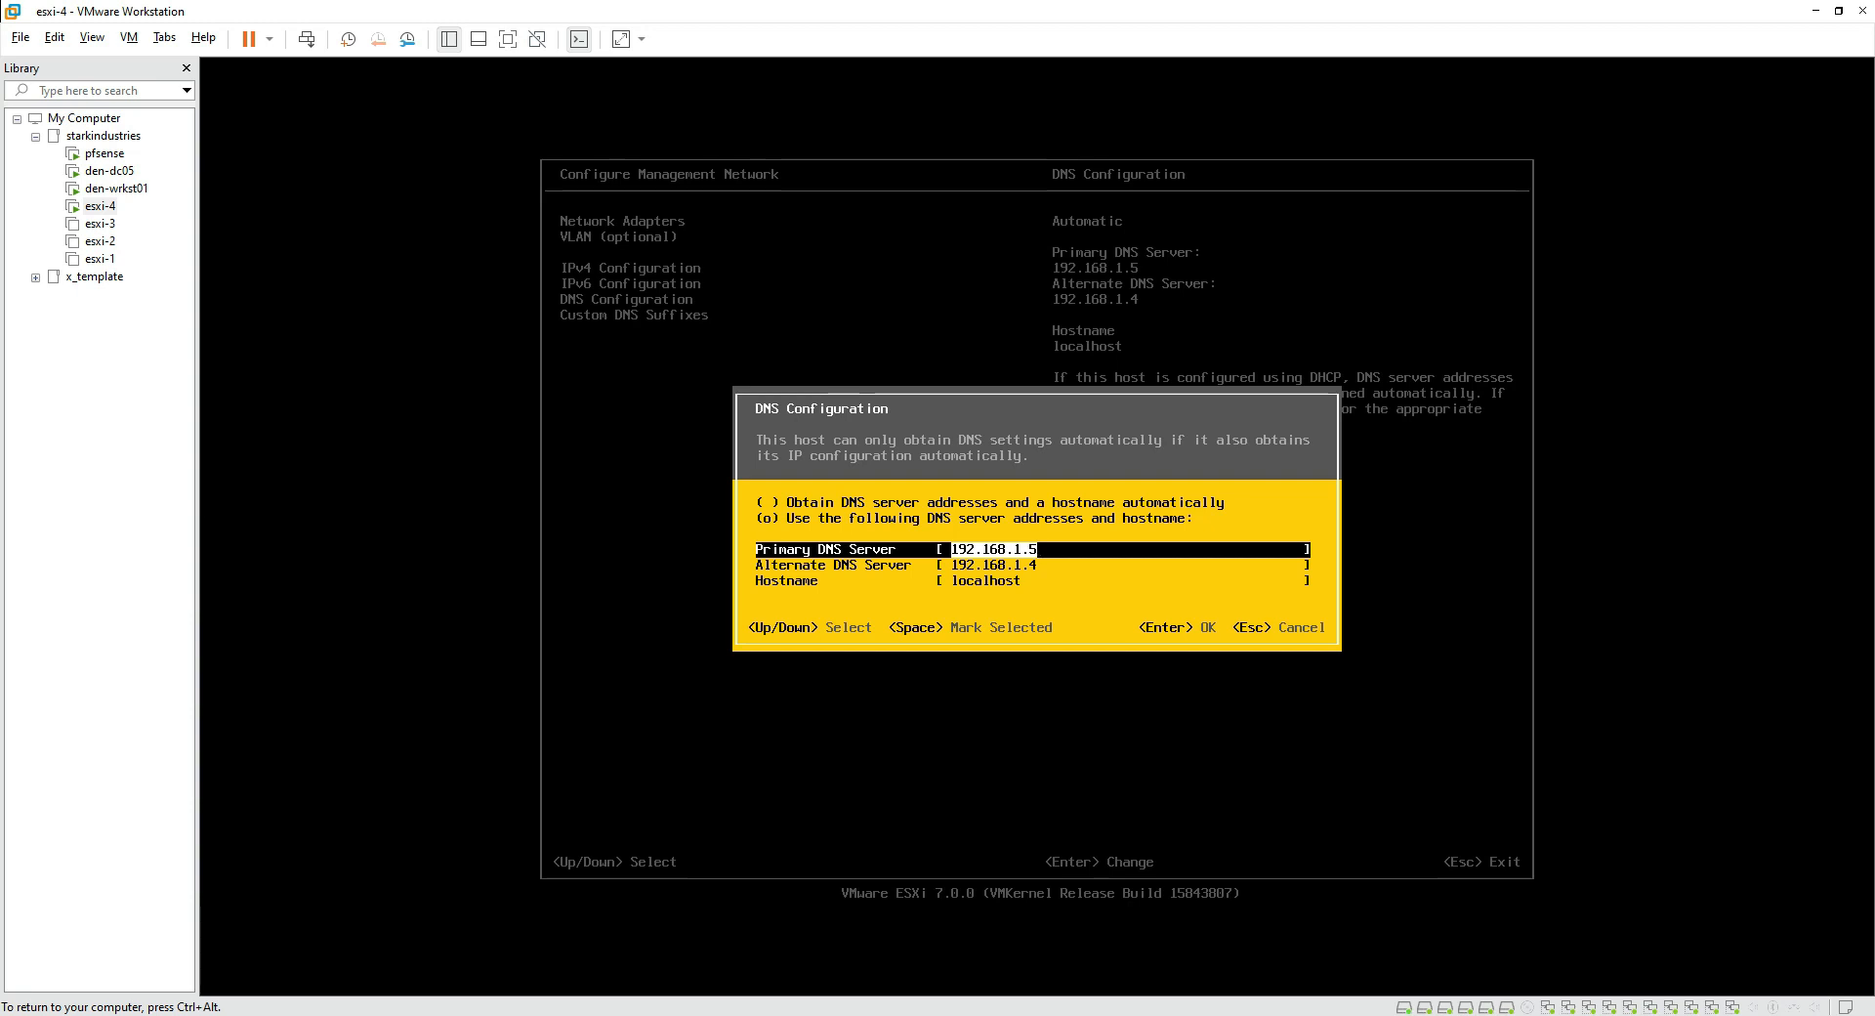
{"action": "key", "text": "Down"}
{"action": "key", "text": "Down"}
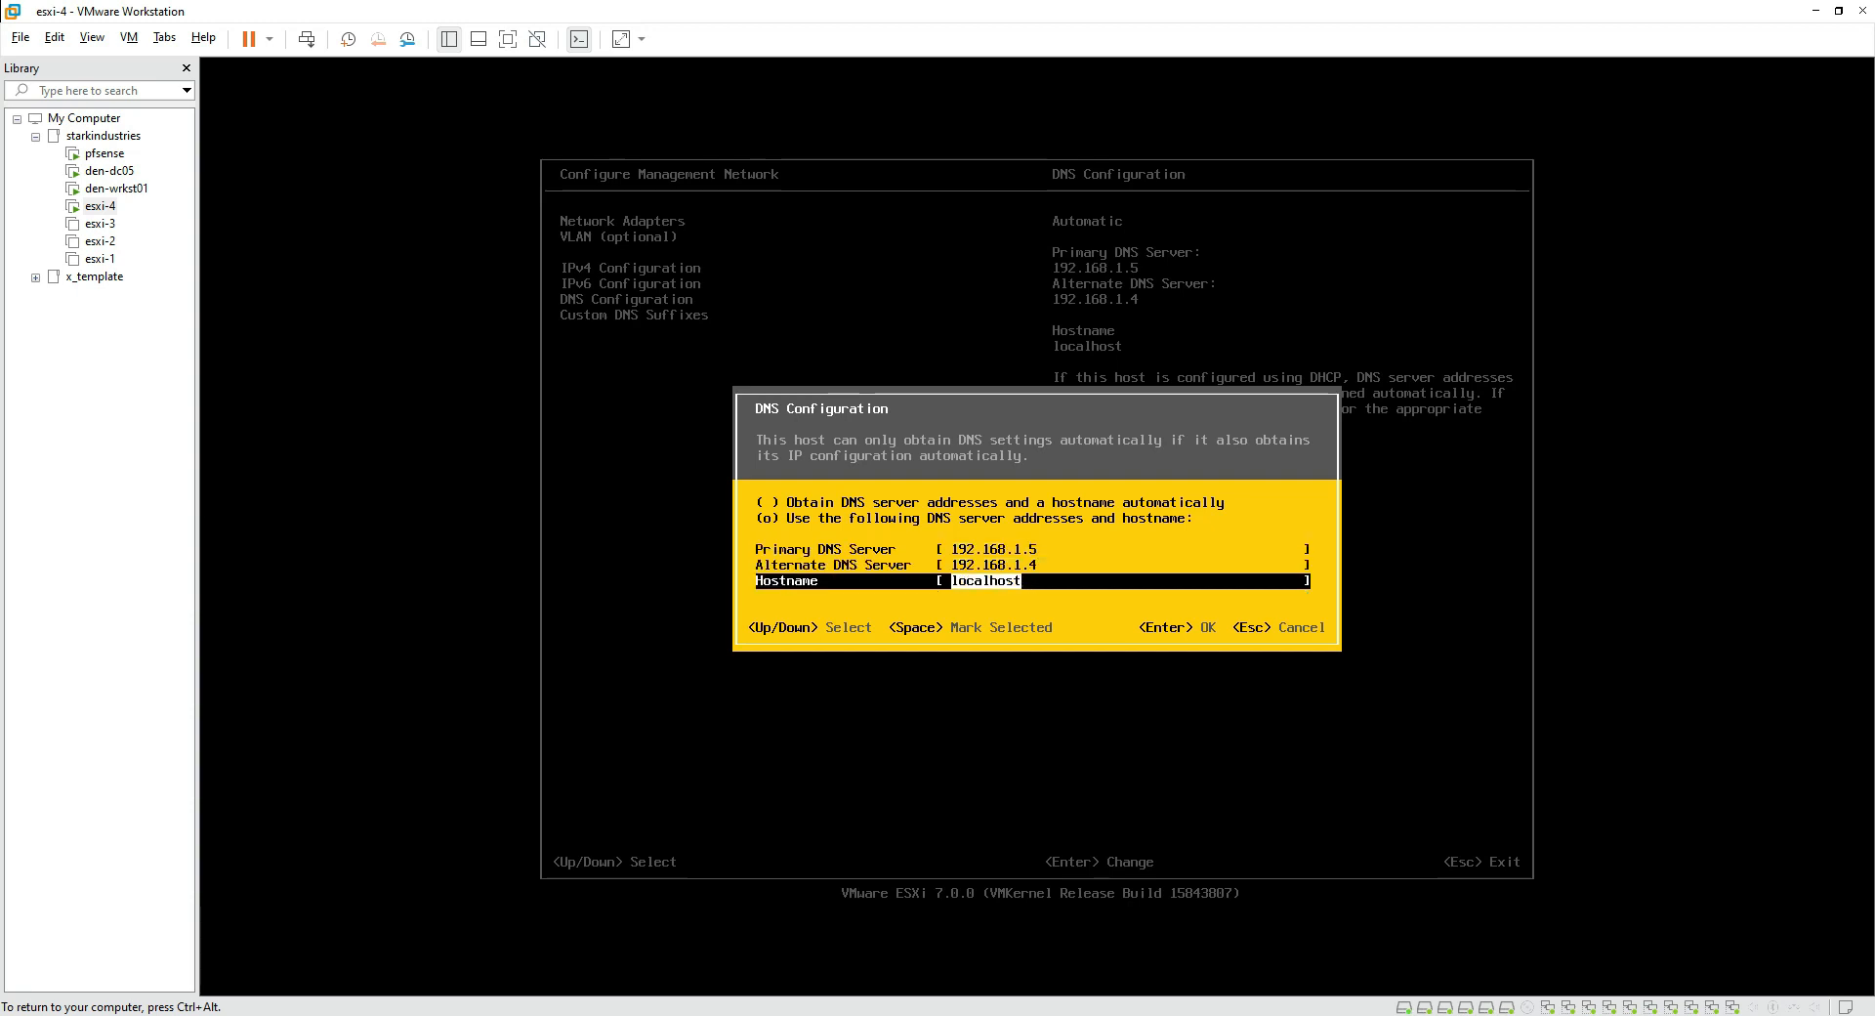
{"action": "key", "text": "BackSpace"}
{"action": "type", "text": "esxi-4"}
{"action": "key", "text": "Return"}
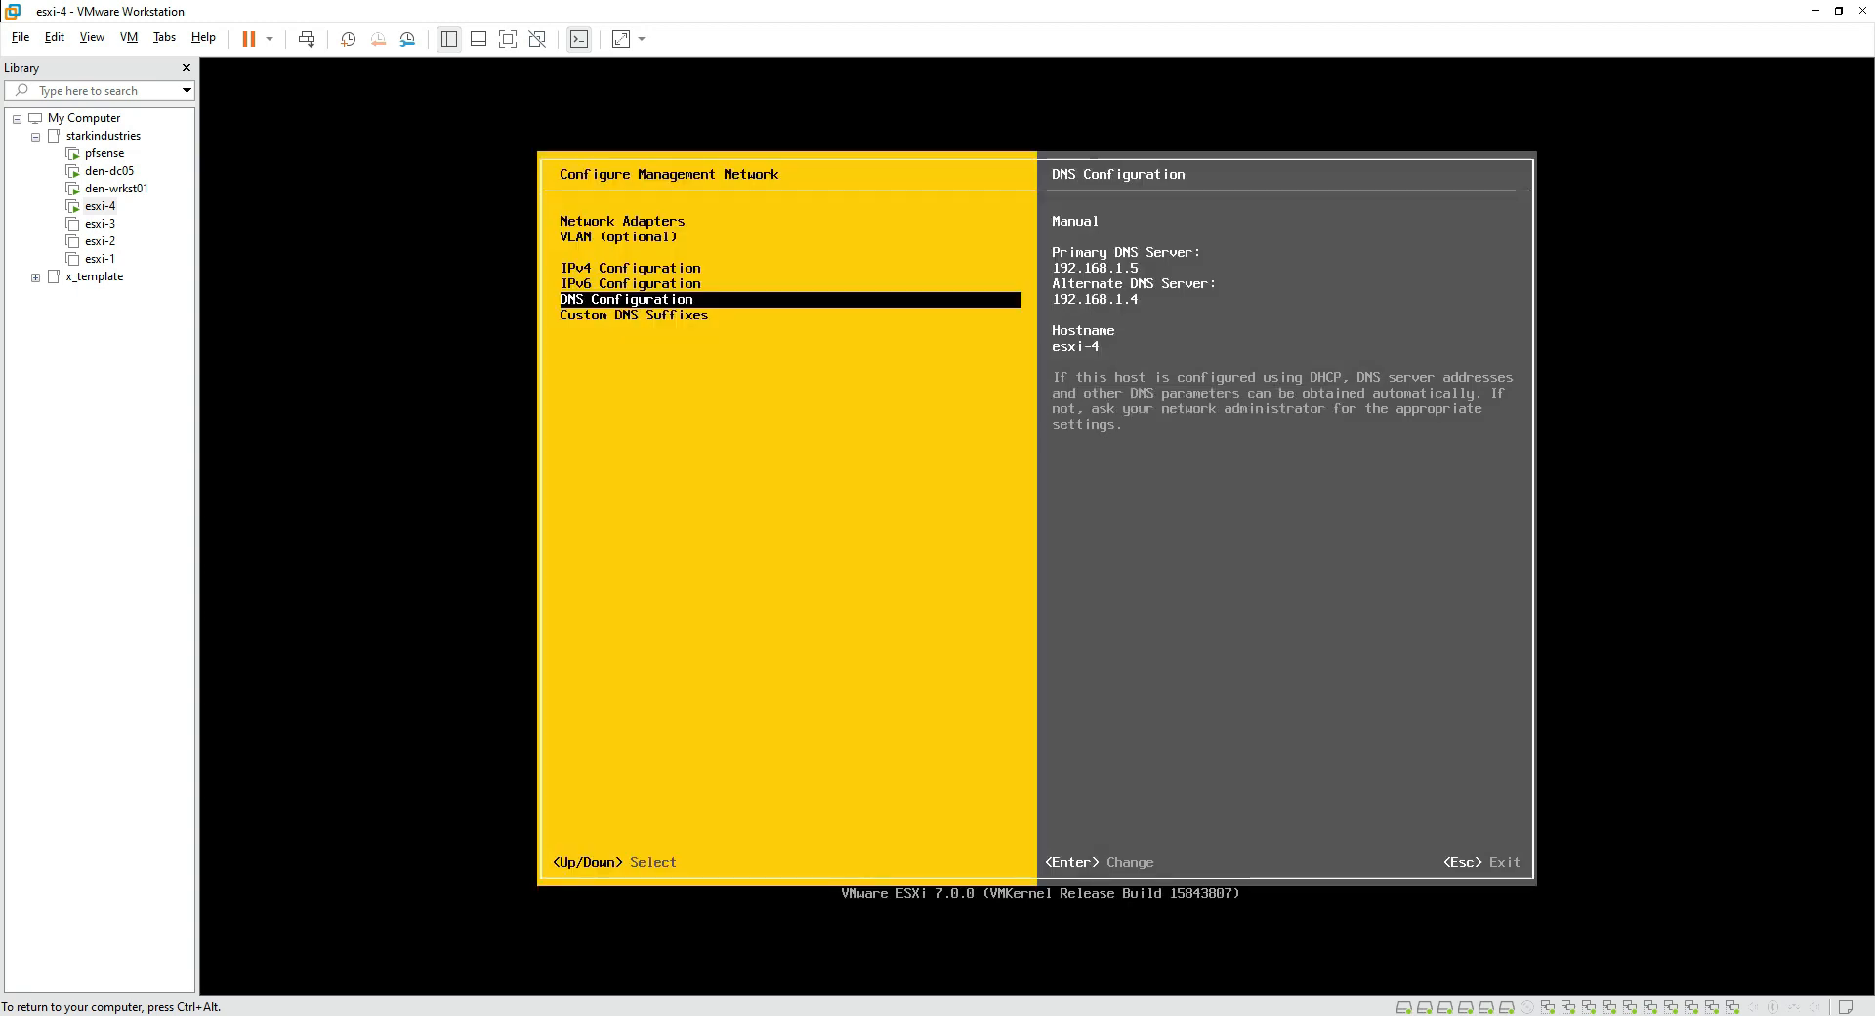
{"action": "key", "text": "Down"}
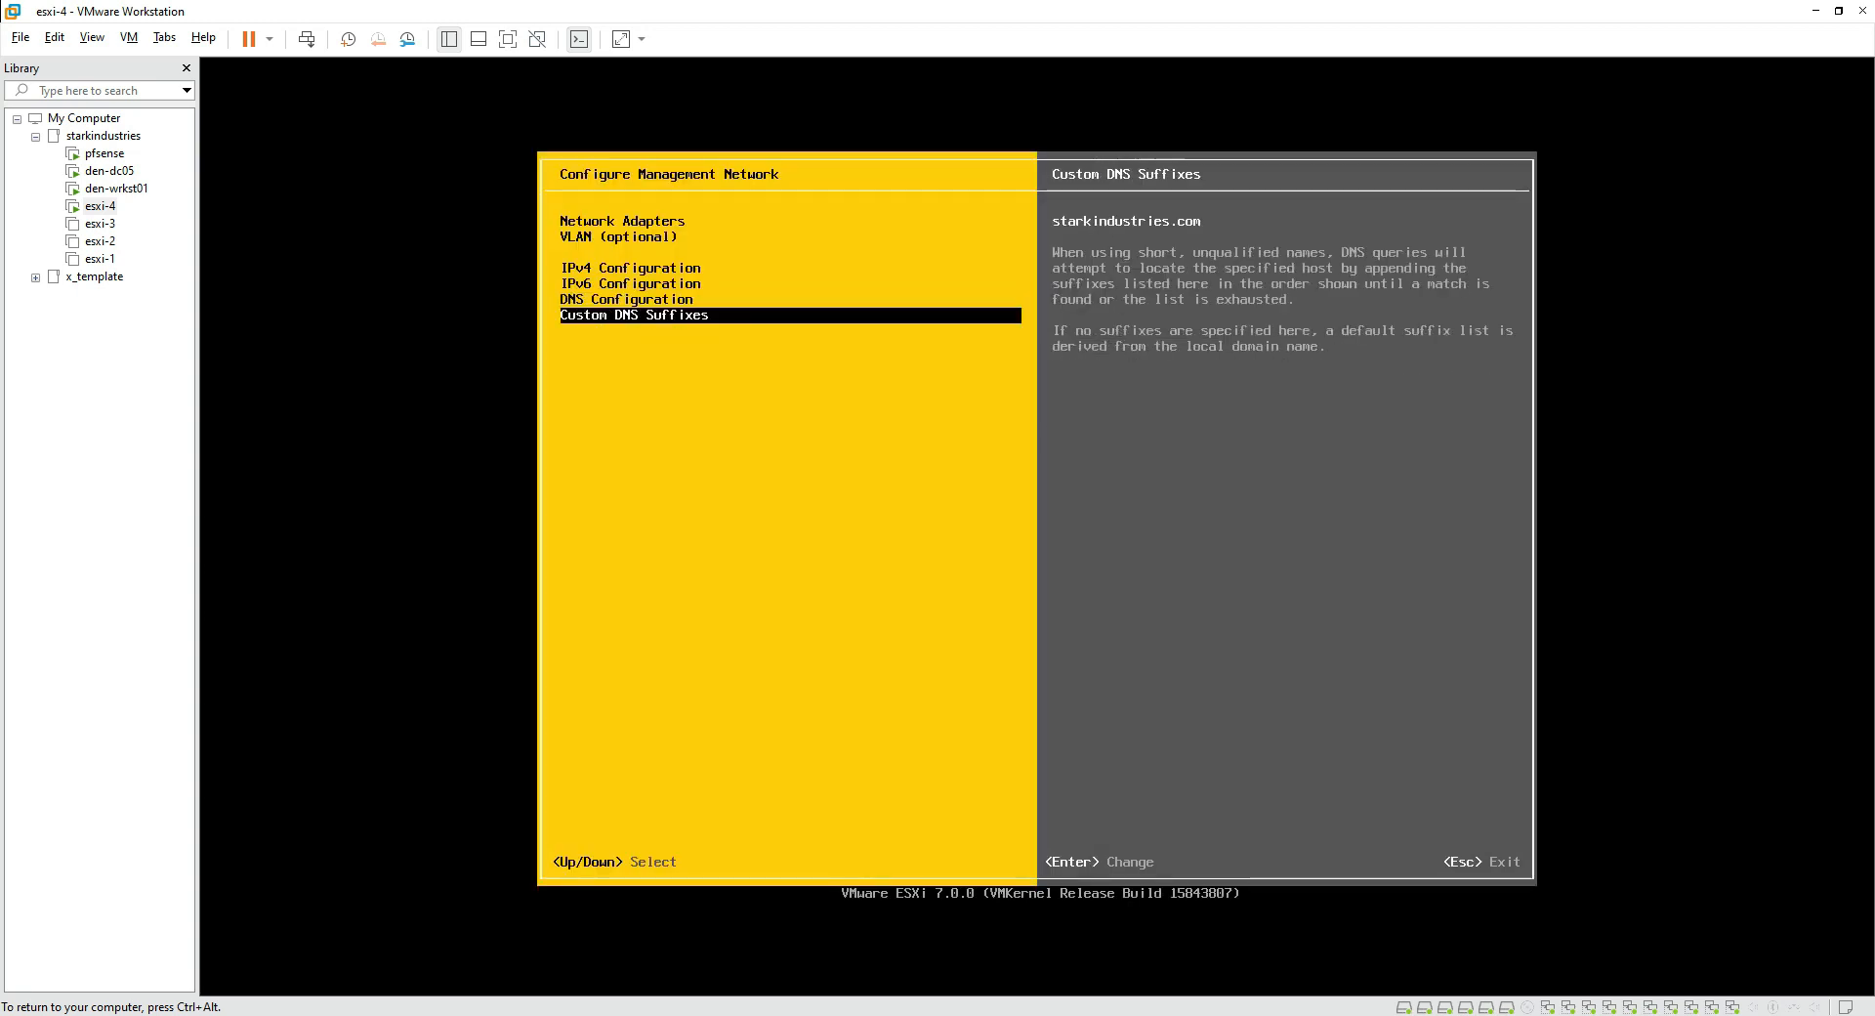
Step: Keep starkindustries.com as the custom DNS suffix and exit network setup to the apply prompt
{"action": "key", "text": "Return"}
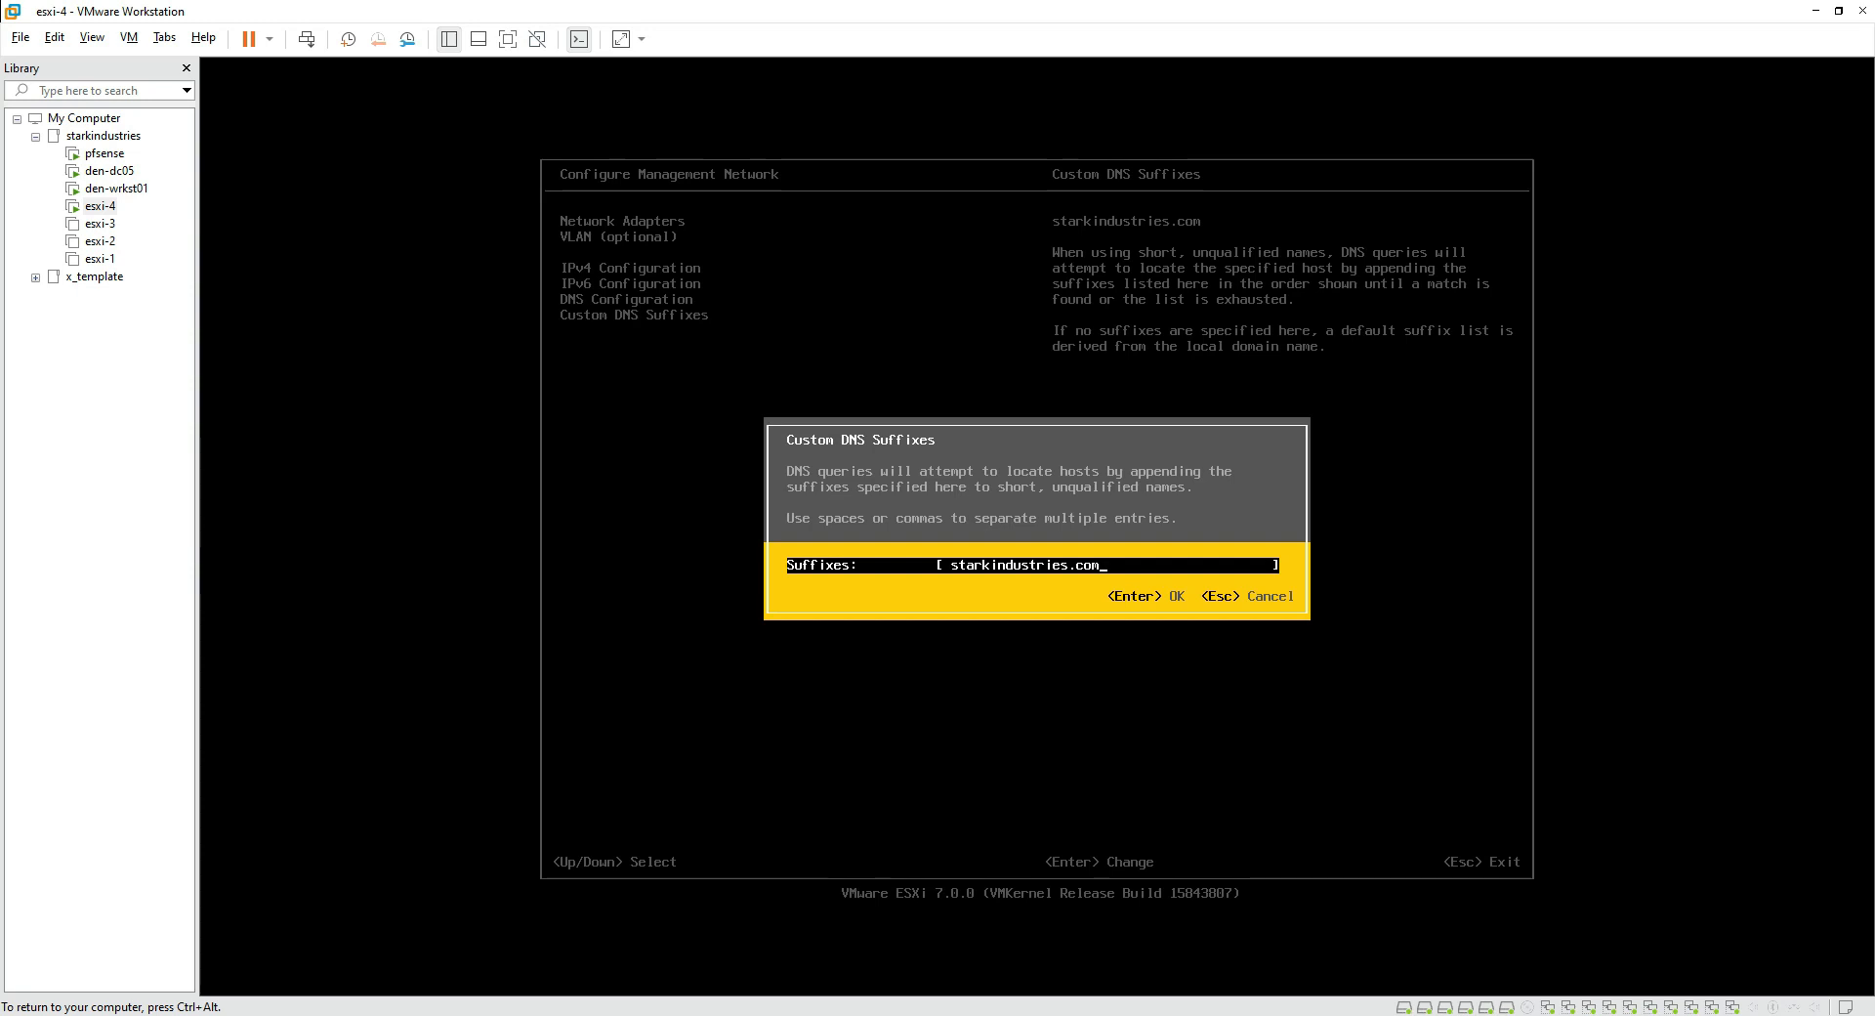
{"action": "key", "text": "Return"}
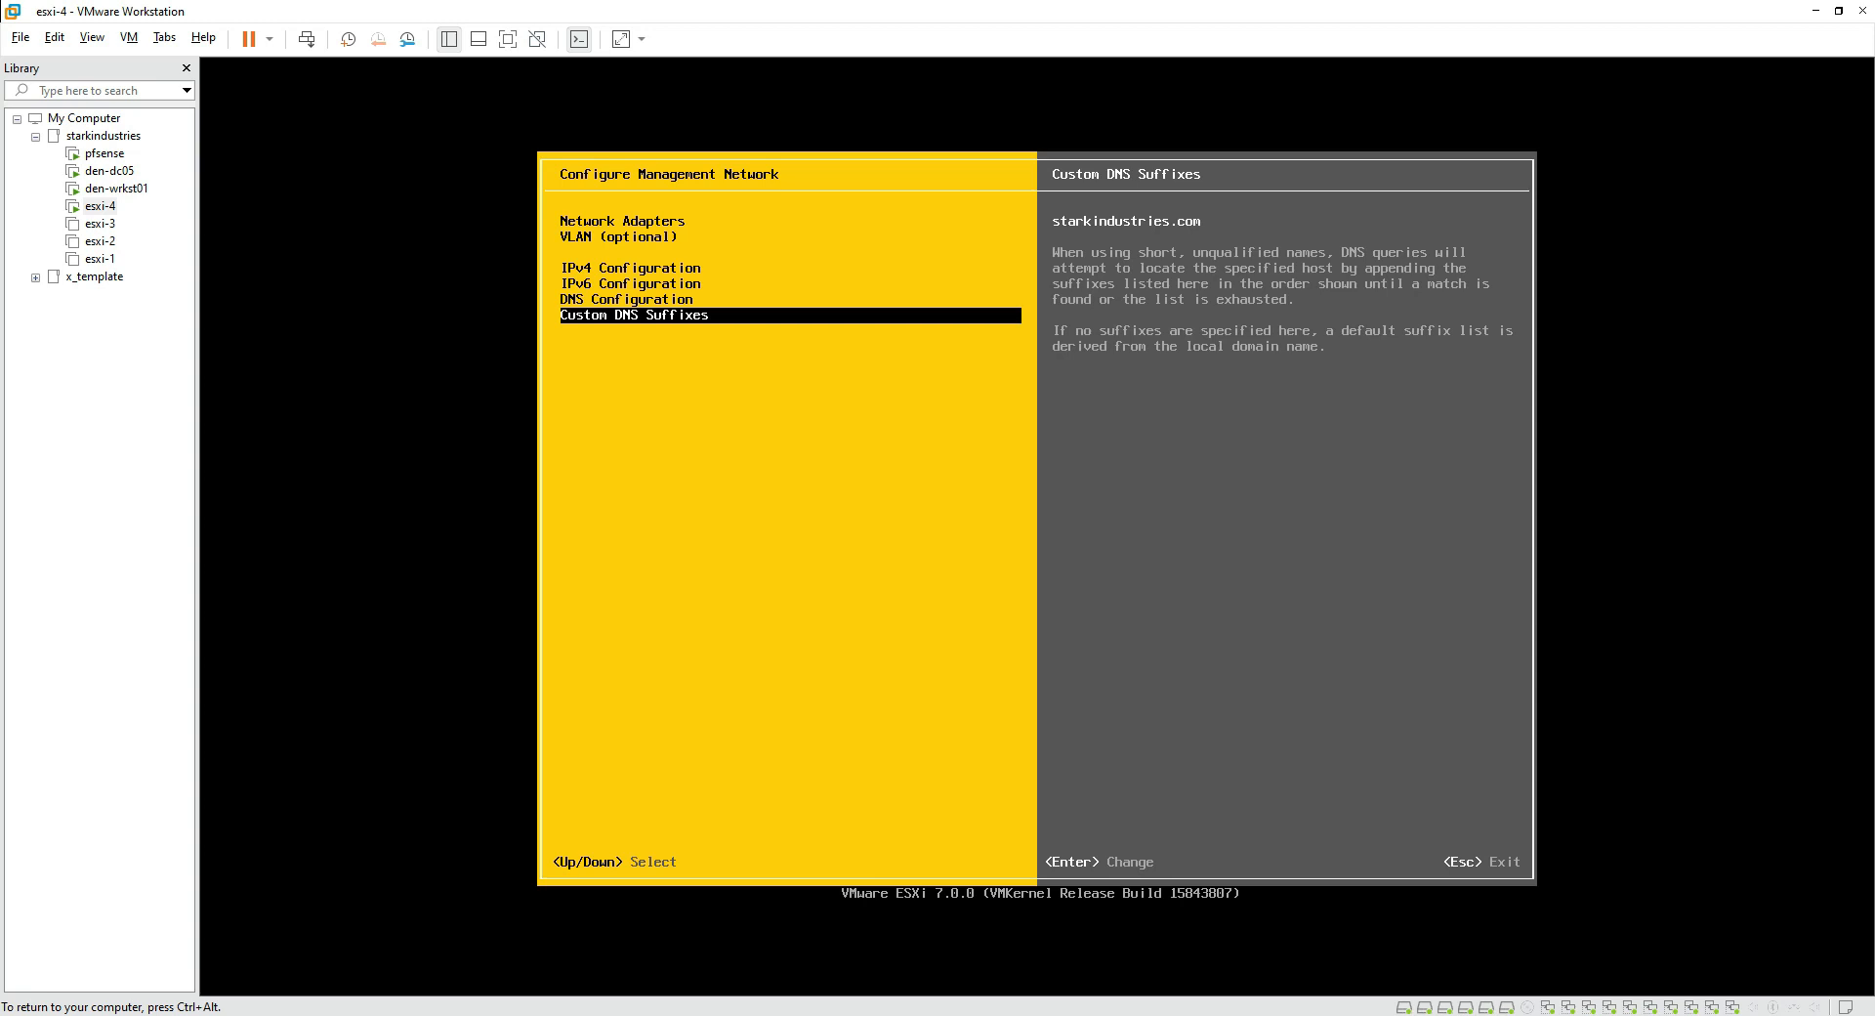
{"action": "key", "text": "Escape"}
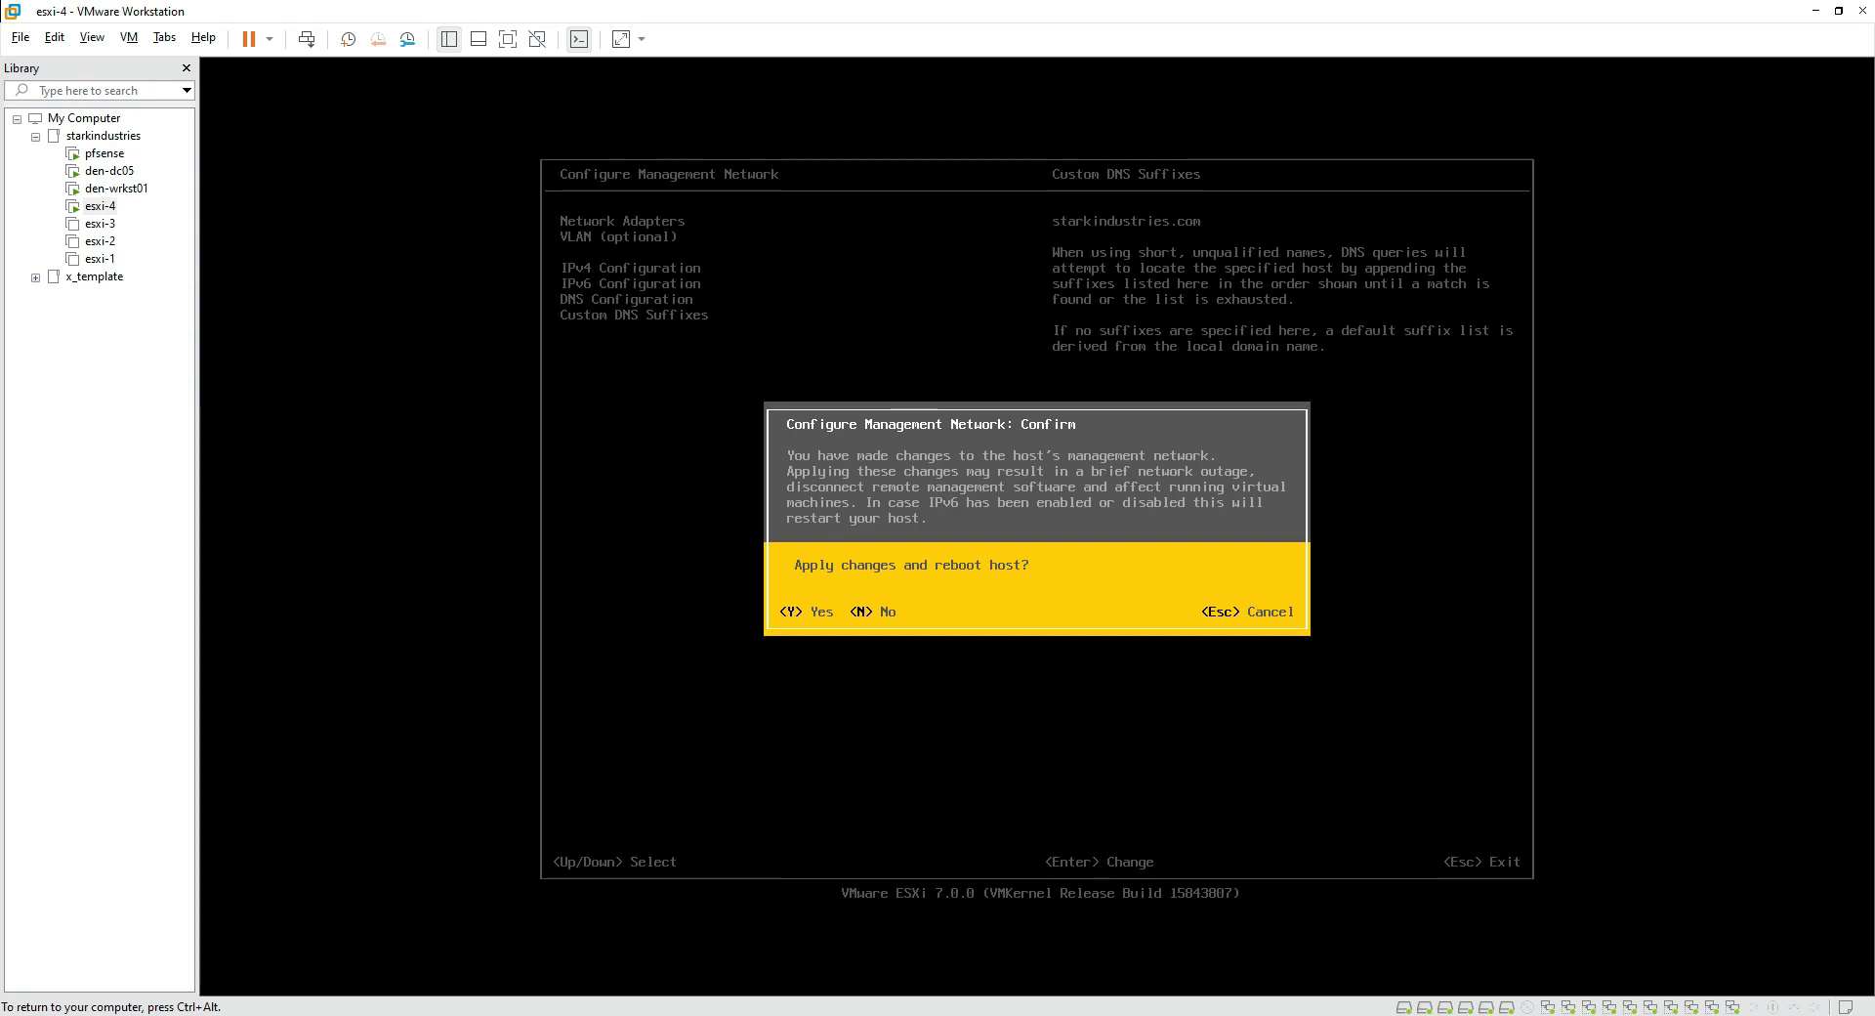
Step: Apply the management network changes and reboot esxi-4, then release input from the VM
{"action": "key", "text": "Escape"}
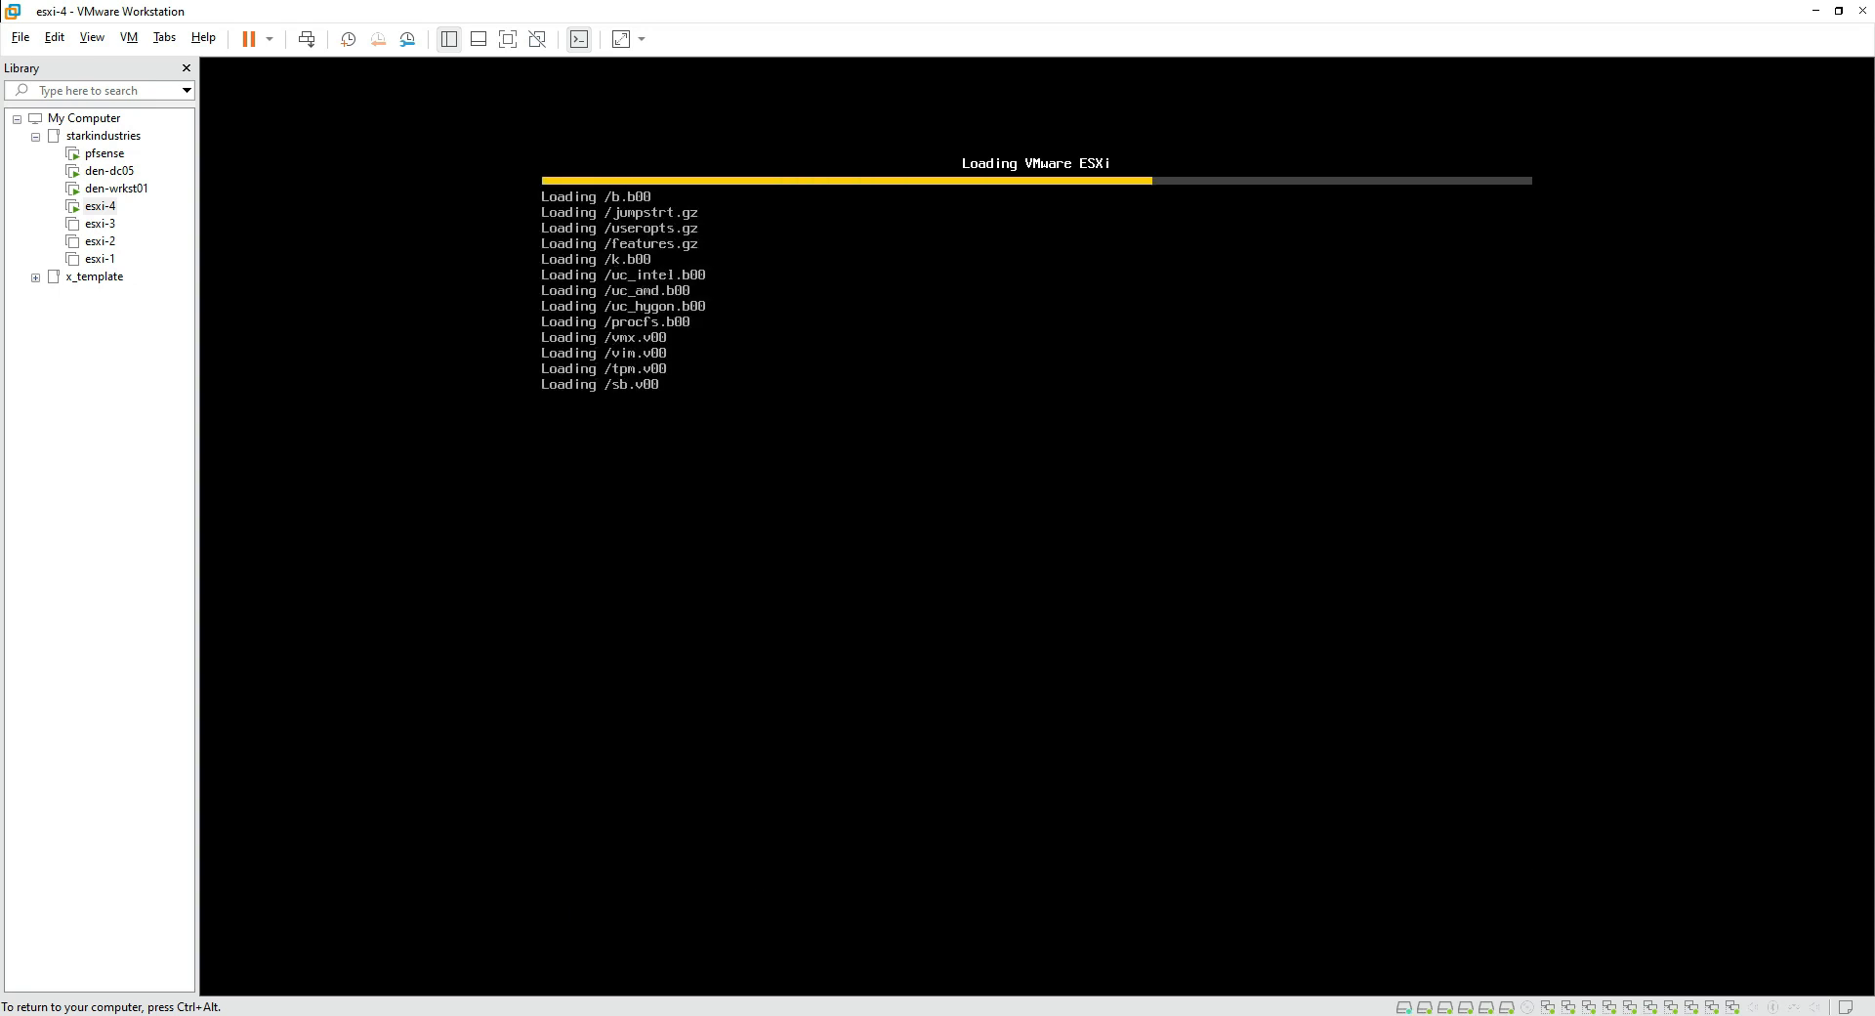
{"action": "key", "text": "ctrl+alt"}
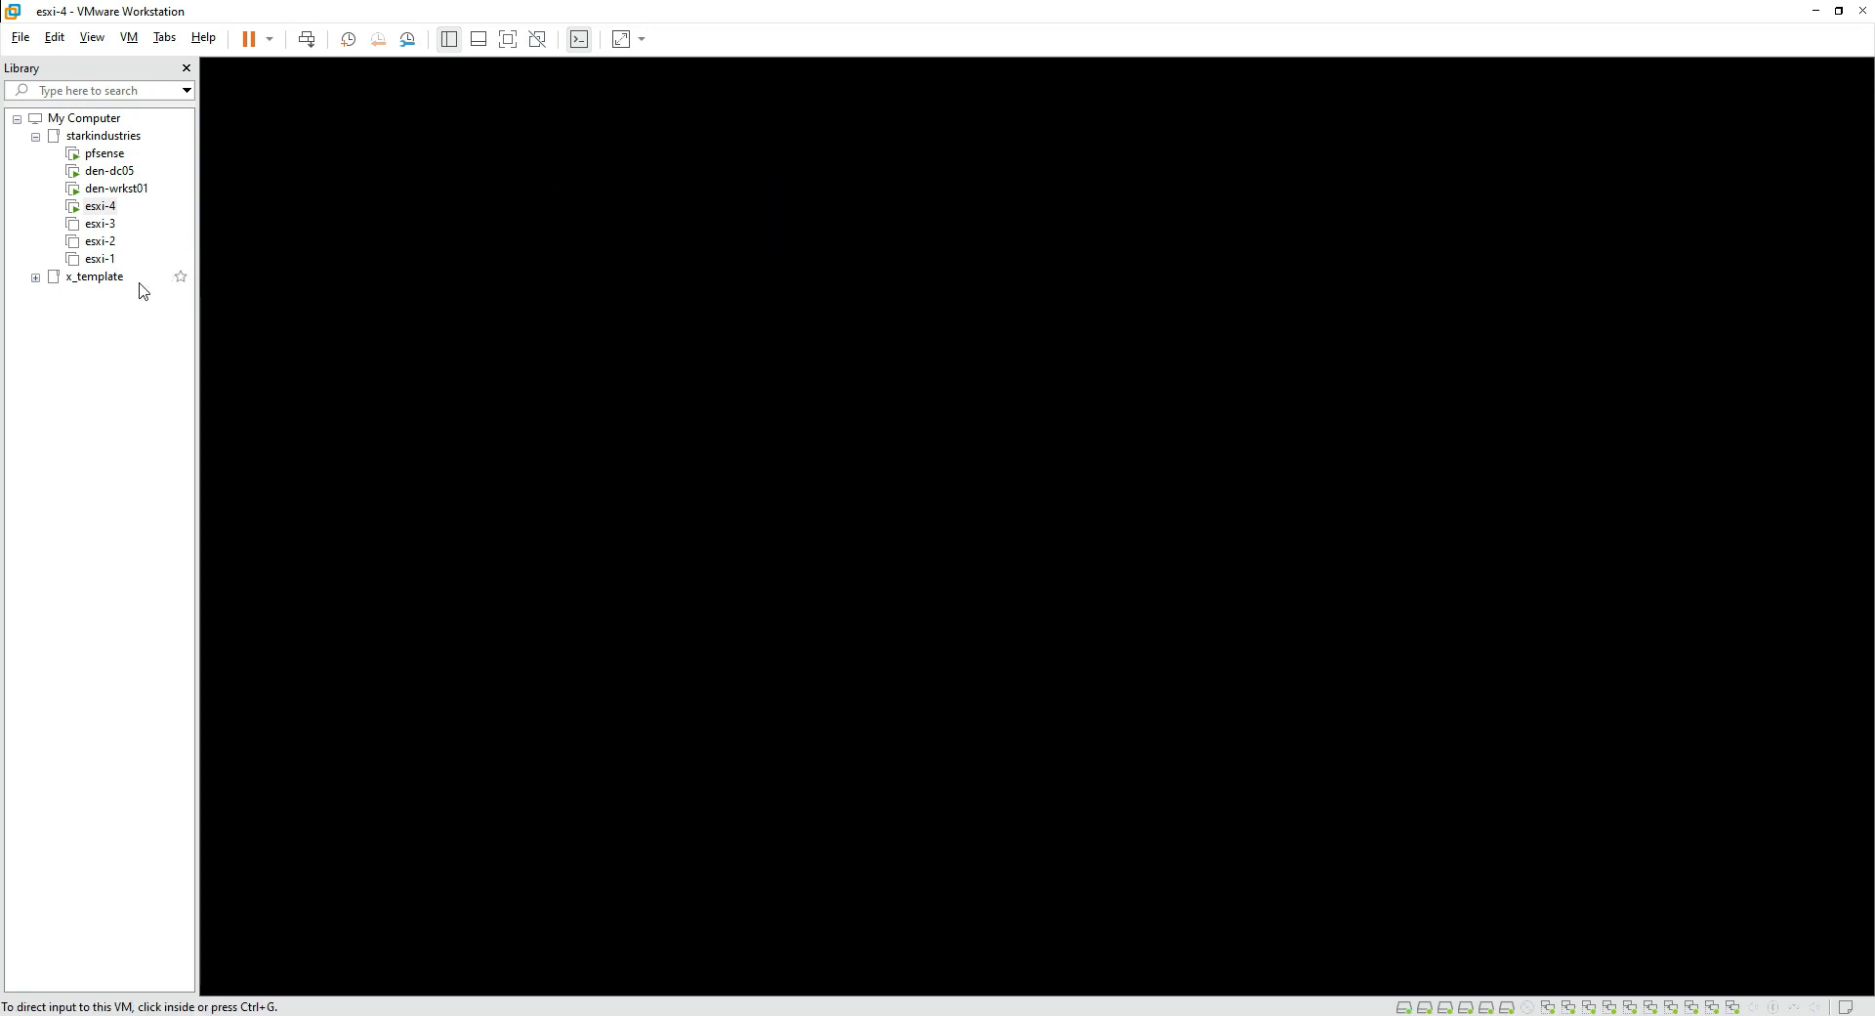